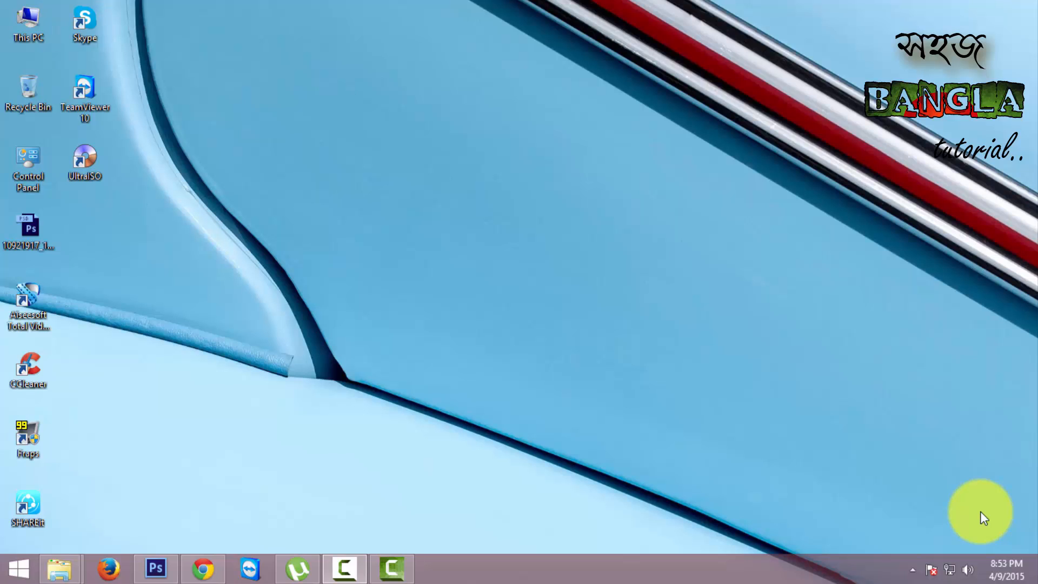
- Switch to Photoshop and delete the hidden Hue/Saturation layer from the car image 2.psd
click(155, 569)
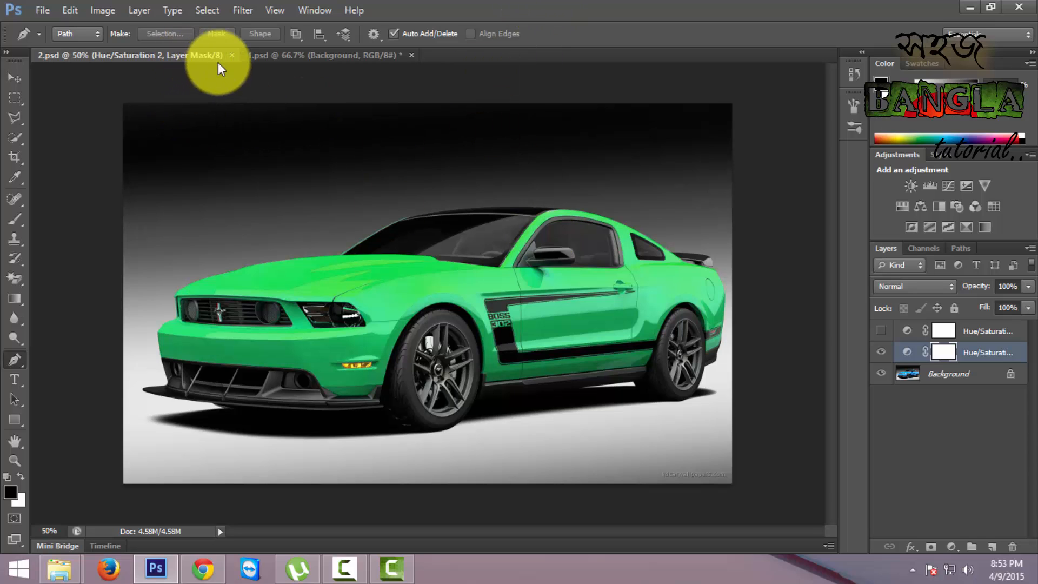
click(290, 54)
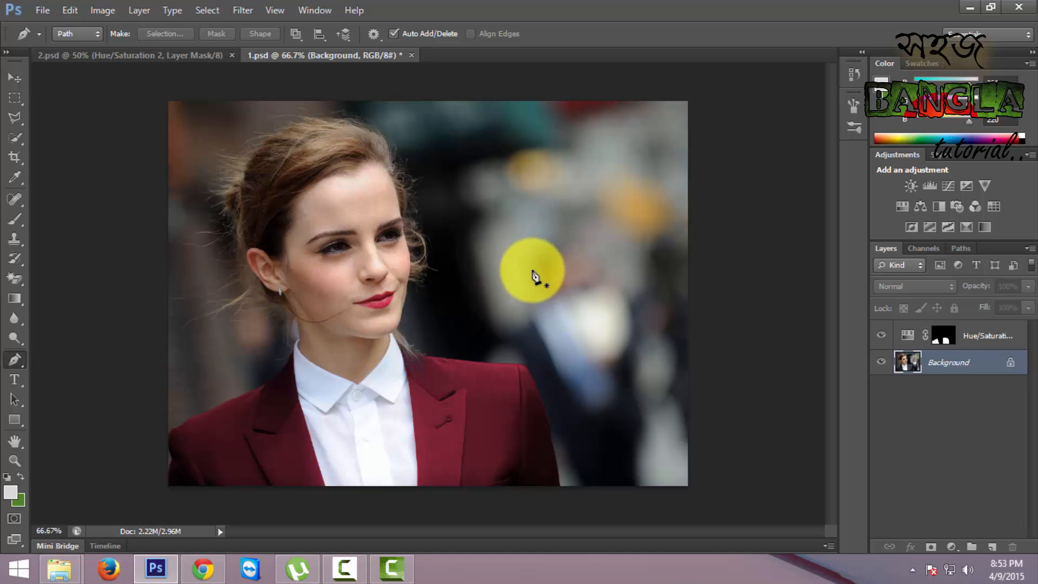
click(130, 56)
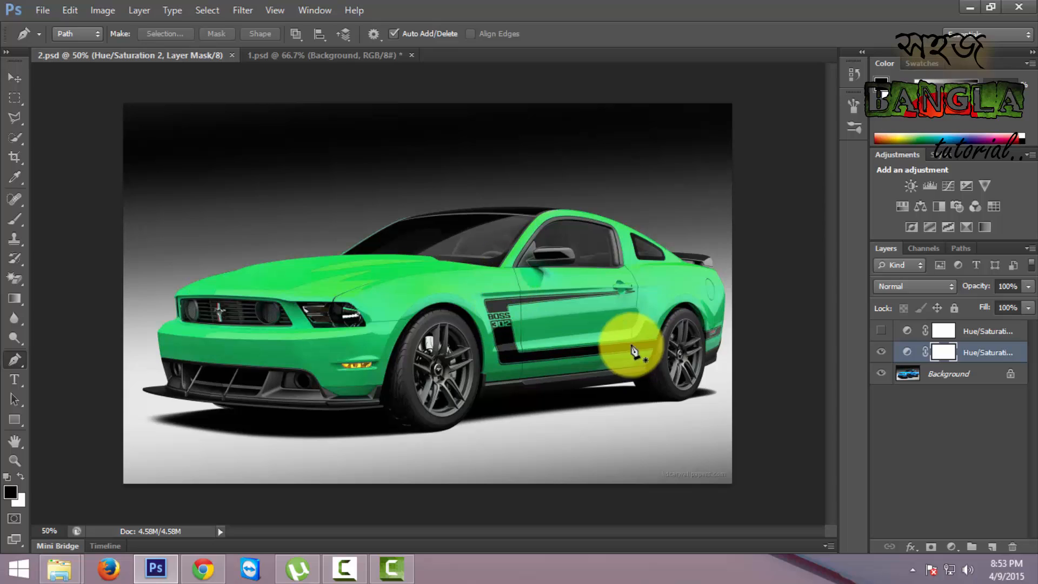
click(981, 332)
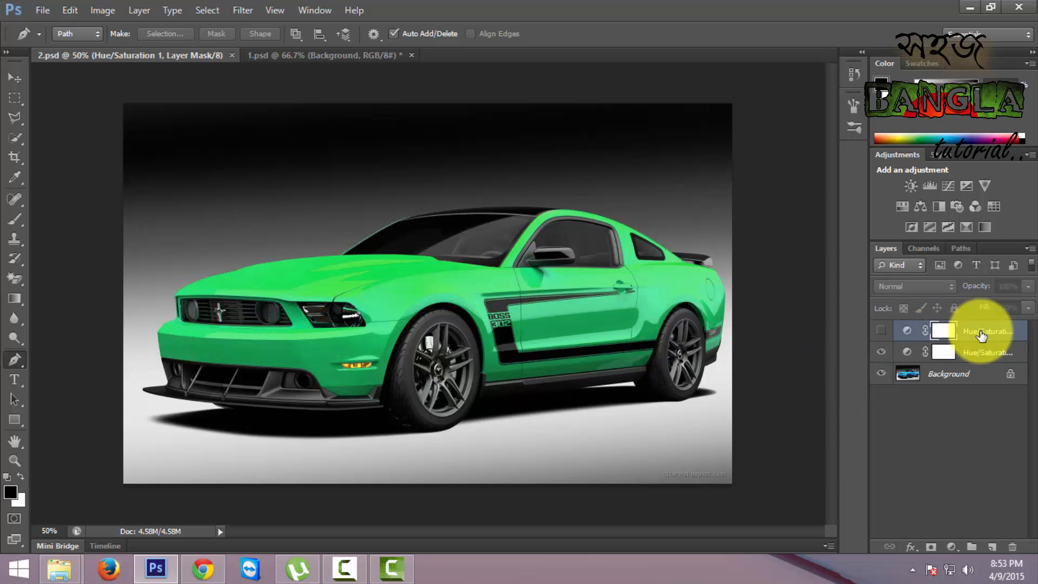
key(Delete)
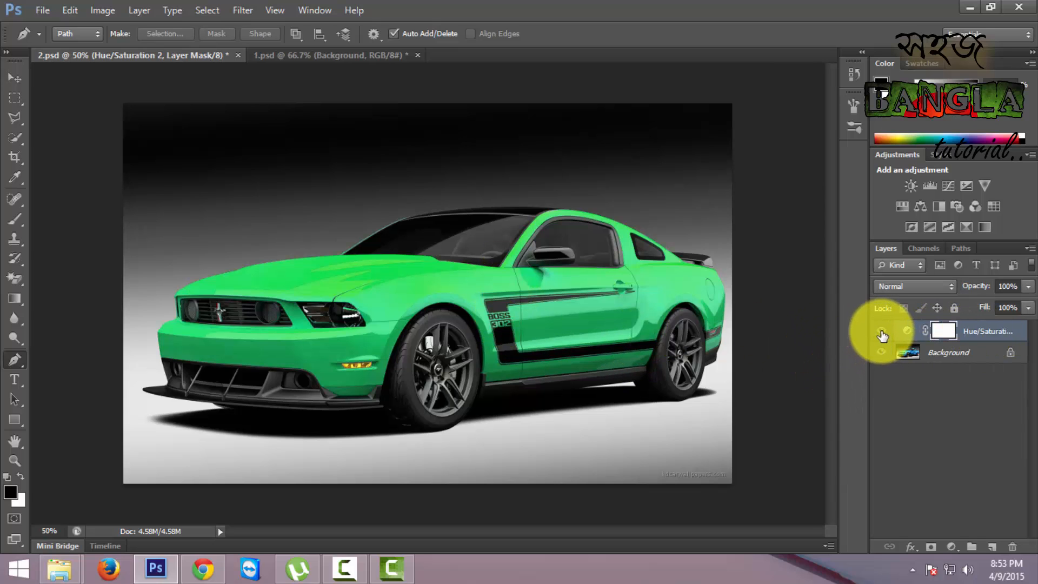
- Compare both images, 2.psd and 1.psd, with and without their Hue/Saturation layers
click(882, 332)
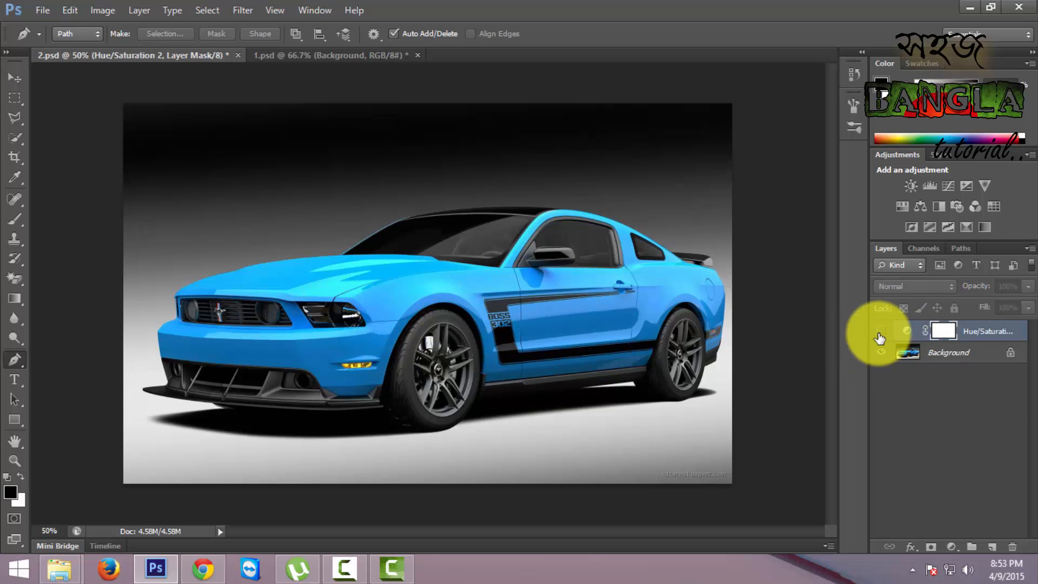
click(881, 332)
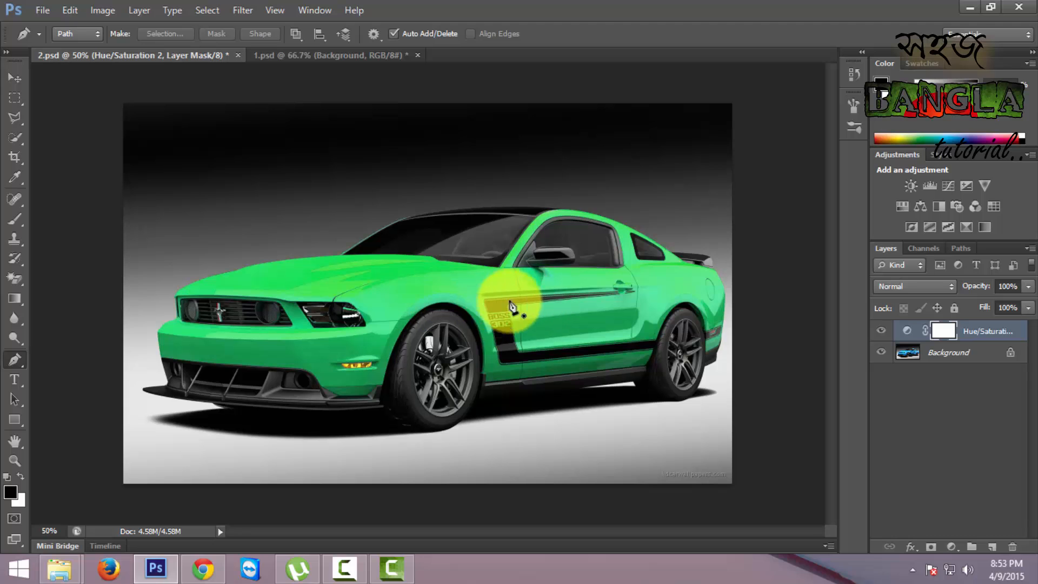
click(349, 57)
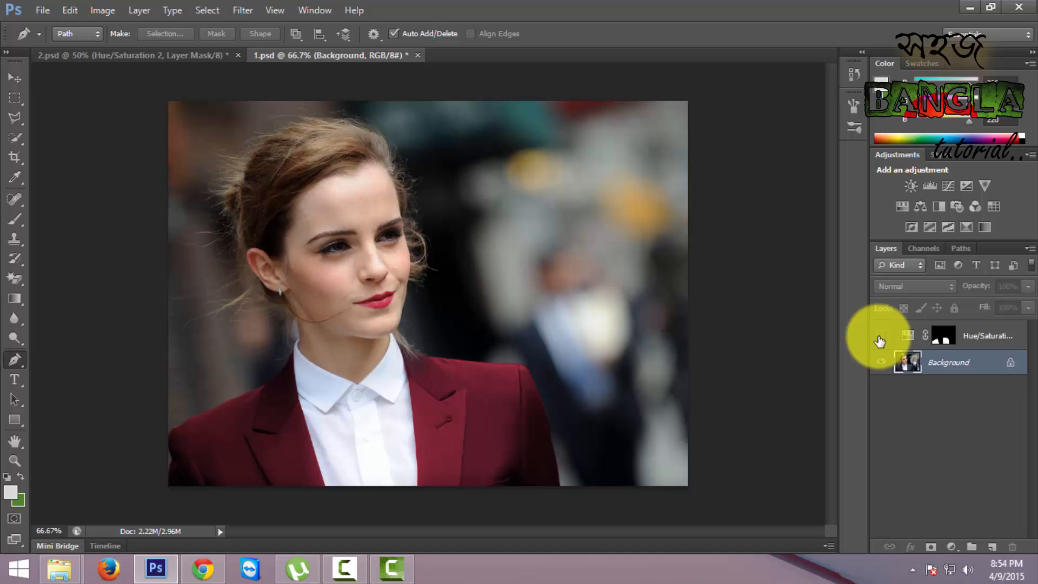
click(880, 340)
click(879, 341)
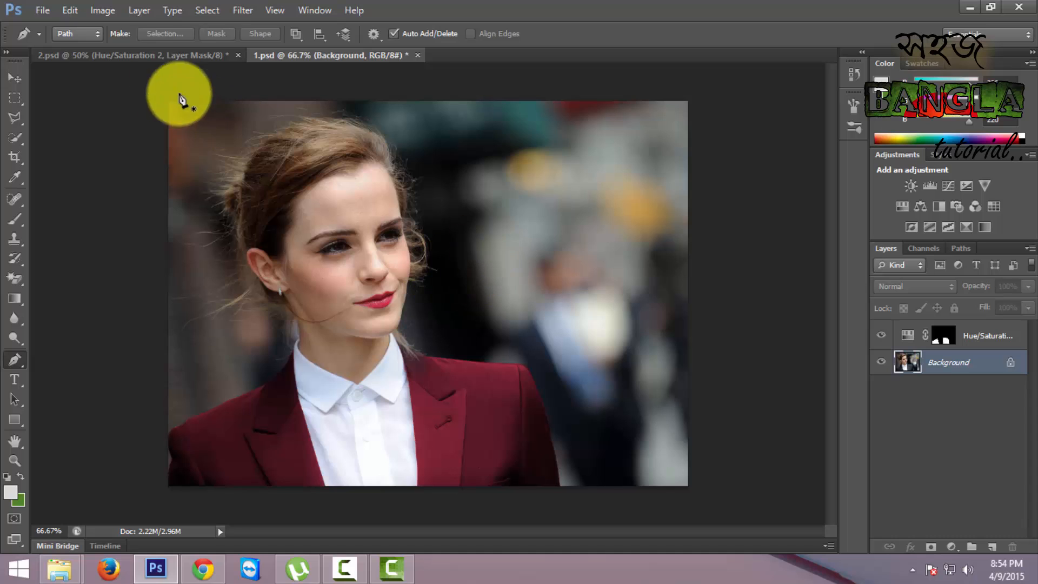
- Hide the remaining Hue/Saturation layer in 2.psd and select the Background layer
click(132, 56)
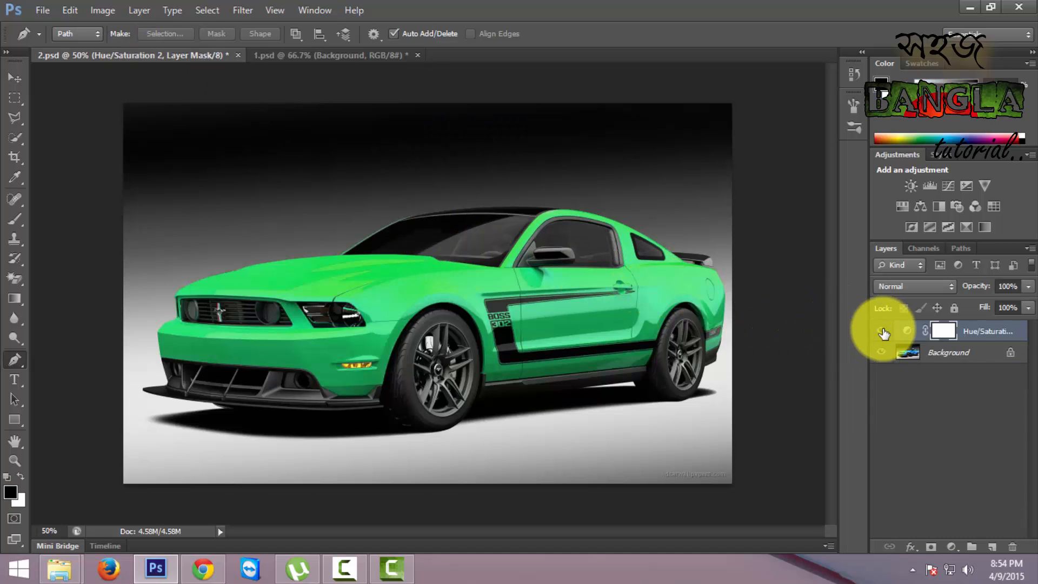
click(881, 331)
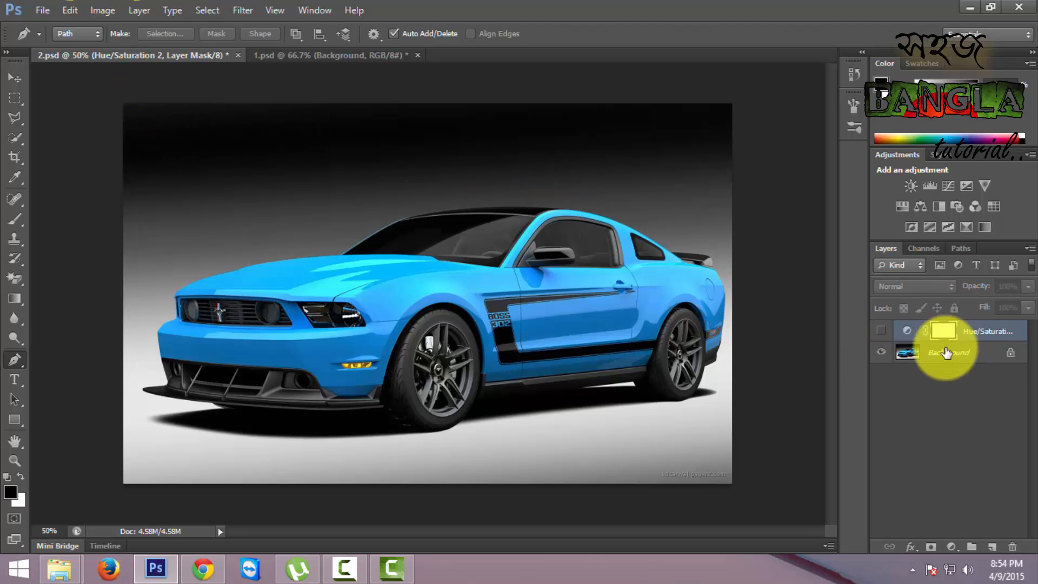
click(938, 352)
click(70, 11)
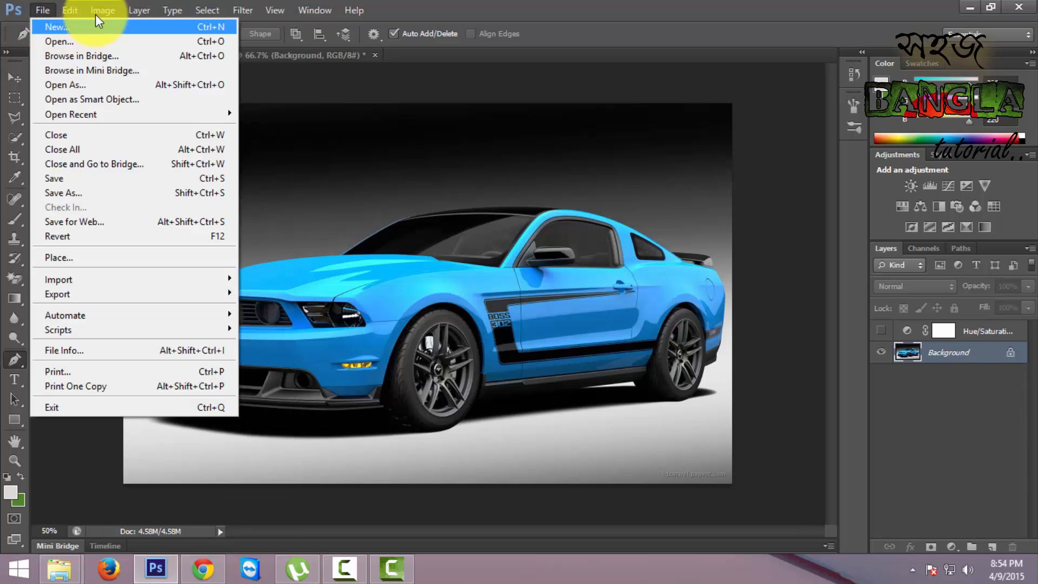
click(103, 10)
click(103, 10)
mouse_move(131, 51)
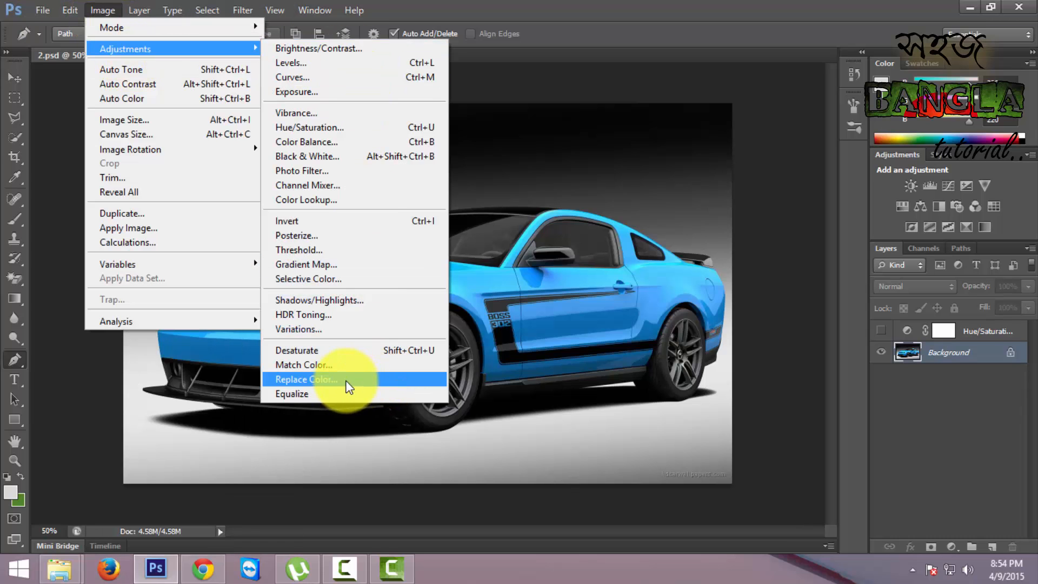
click(608, 7)
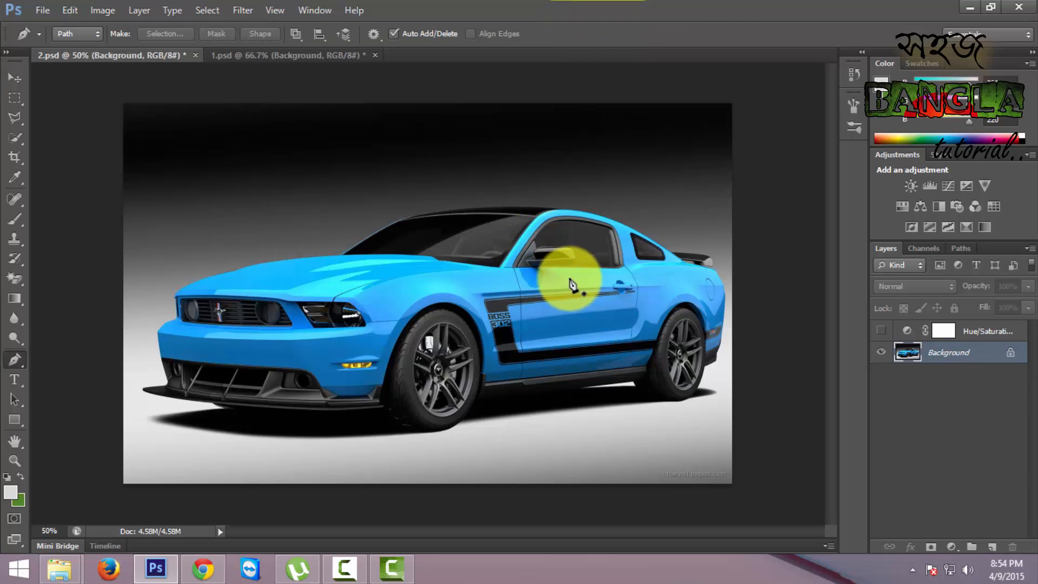
- Add a Hue/Saturation adjustment layer above the Background and set its colour range to Cyans
click(901, 207)
drag(529, 144, 704, 331)
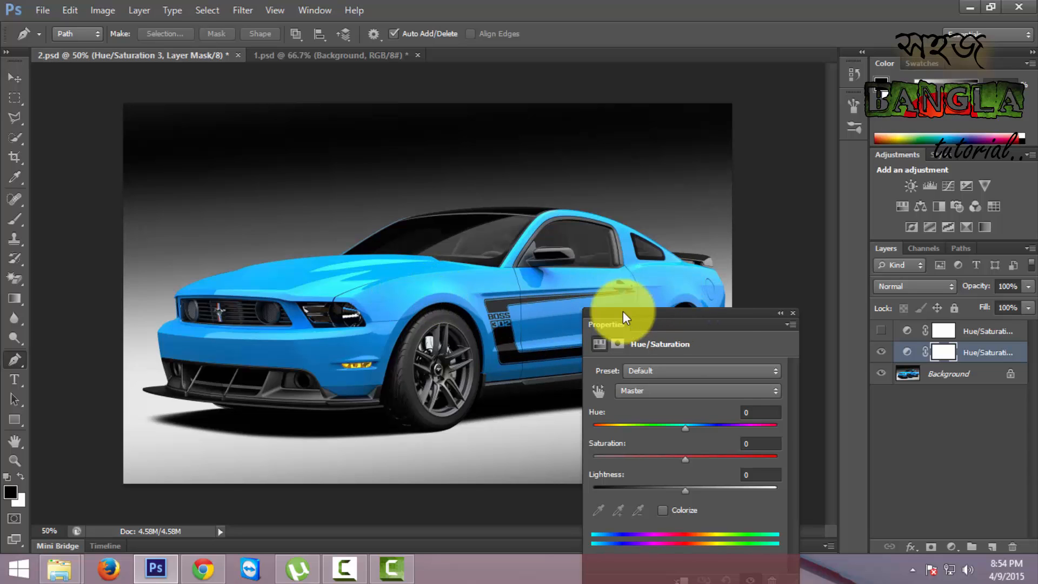
drag(723, 324, 725, 304)
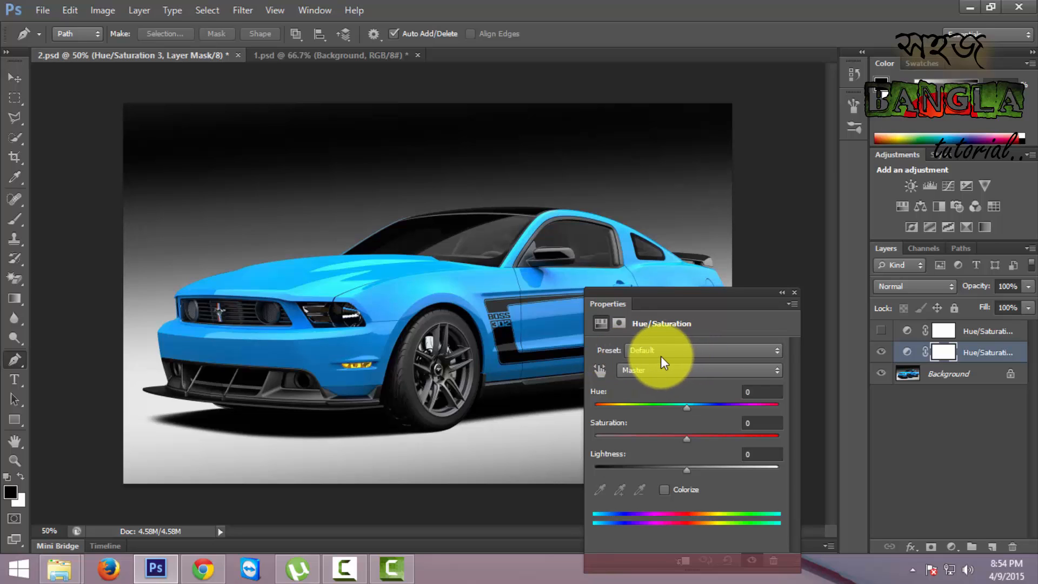
click(777, 377)
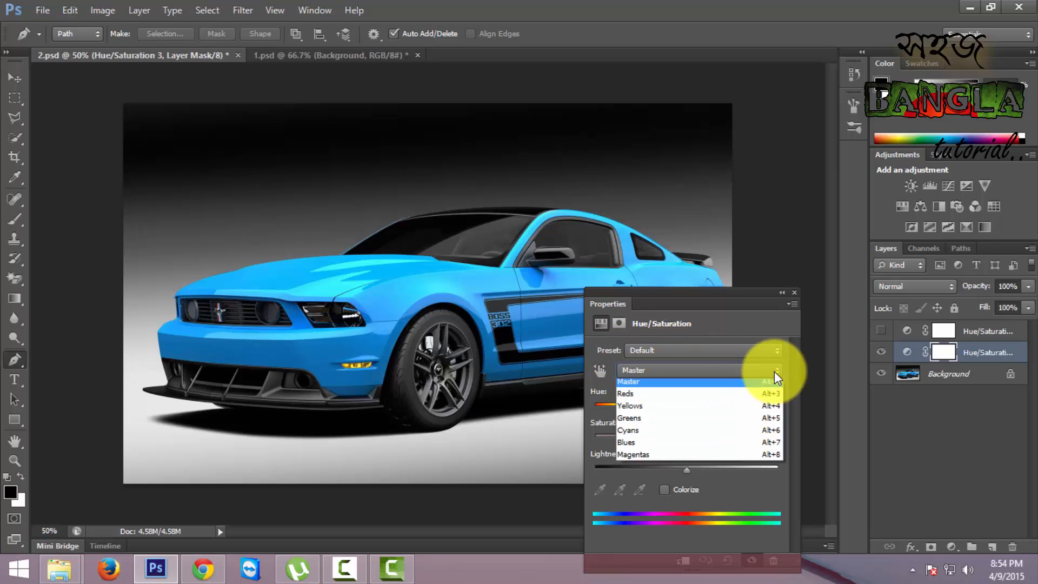
click(638, 439)
drag(684, 301, 702, 281)
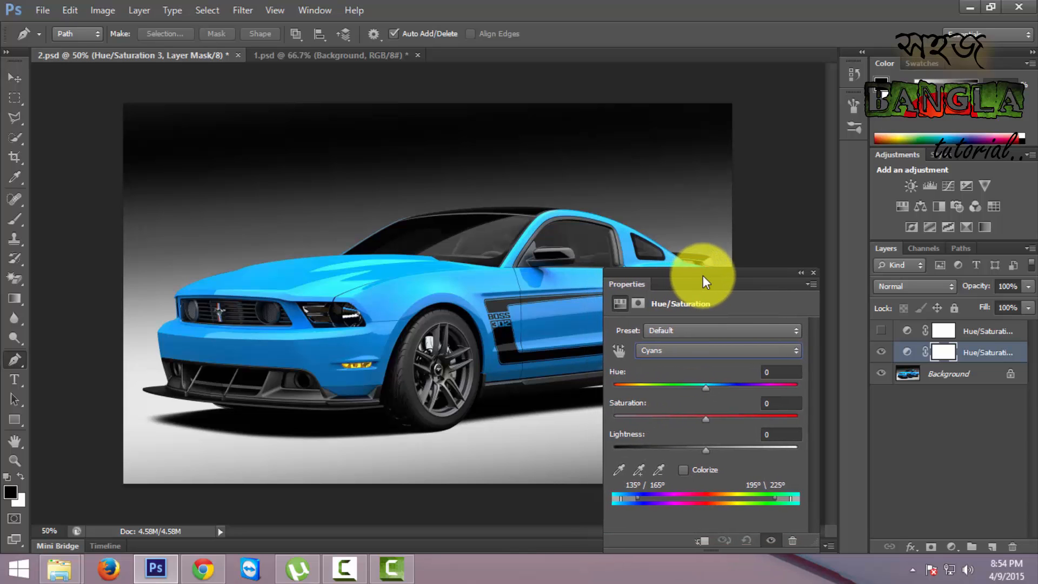
- Try different Cyans hue shifts on the car body and set the hue to -89 for a green colour
drag(705, 388, 731, 399)
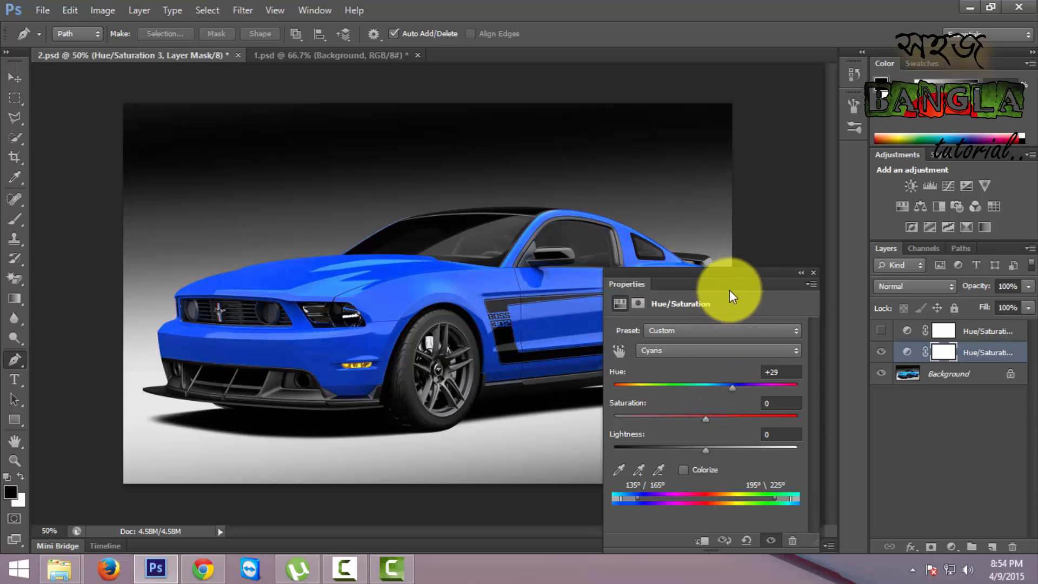
drag(731, 299, 726, 266)
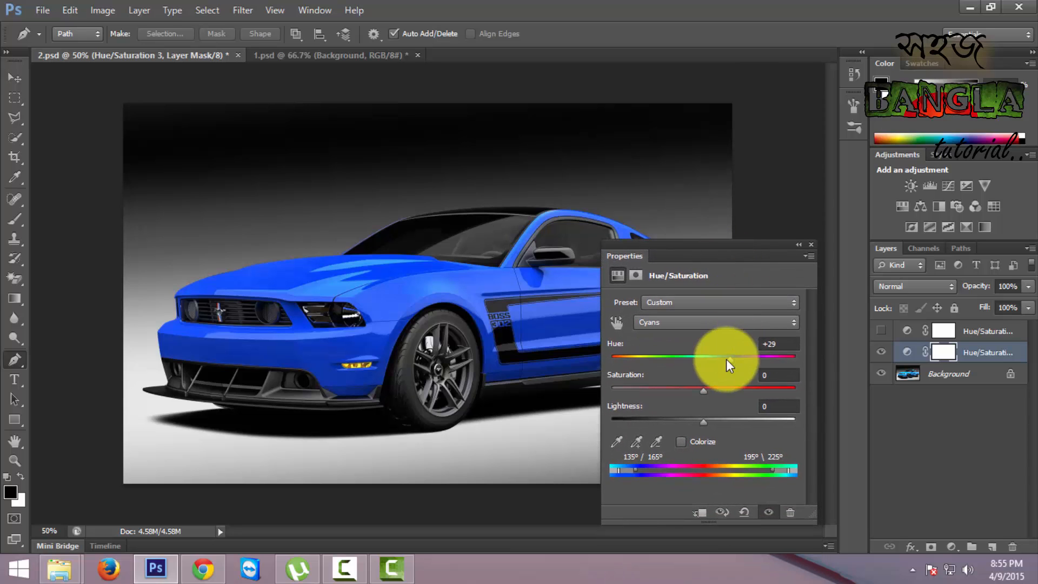
drag(730, 361, 787, 368)
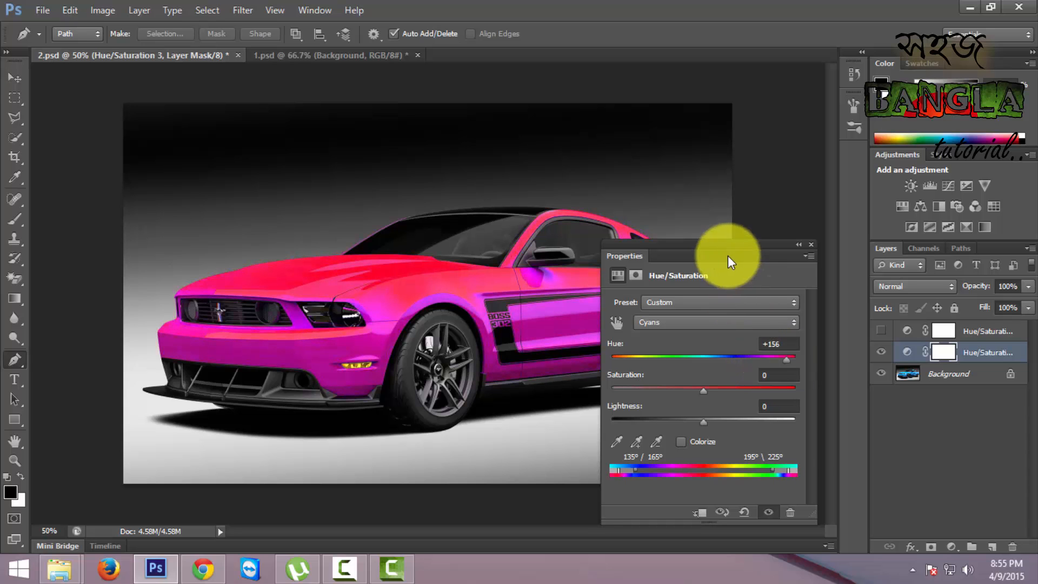
drag(730, 260, 748, 288)
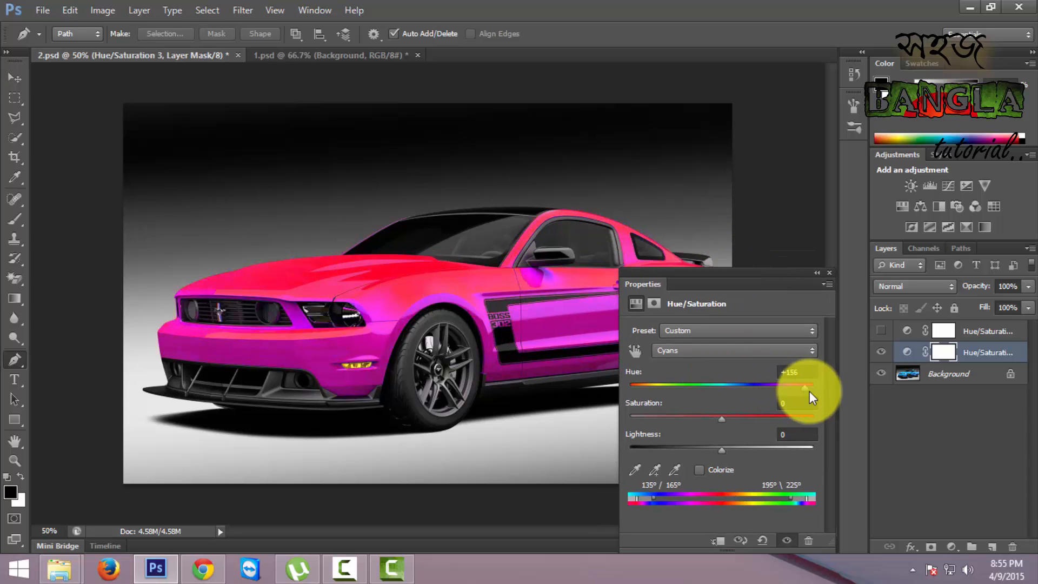
drag(802, 389, 639, 389)
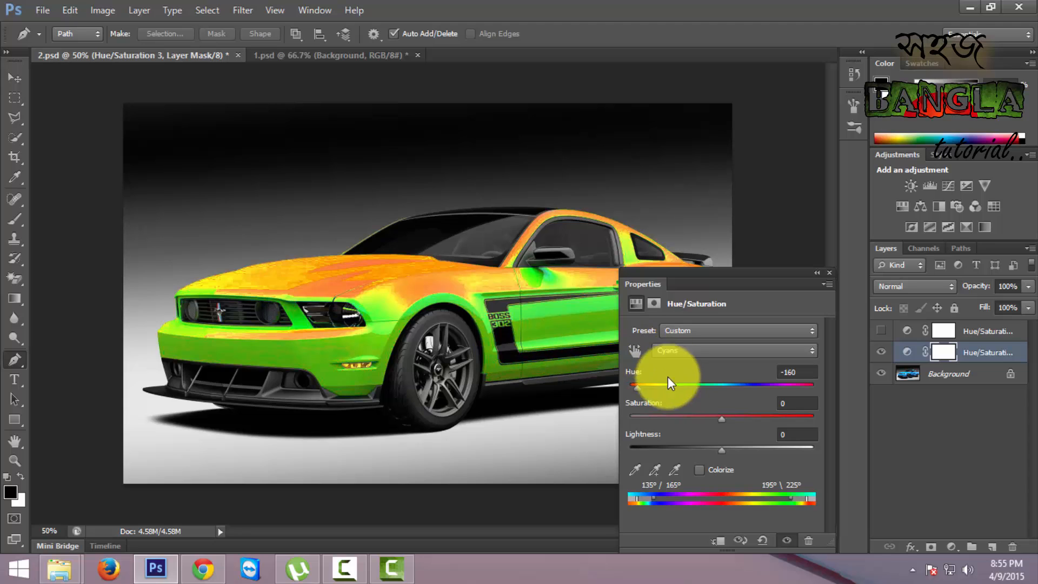
drag(640, 388, 671, 393)
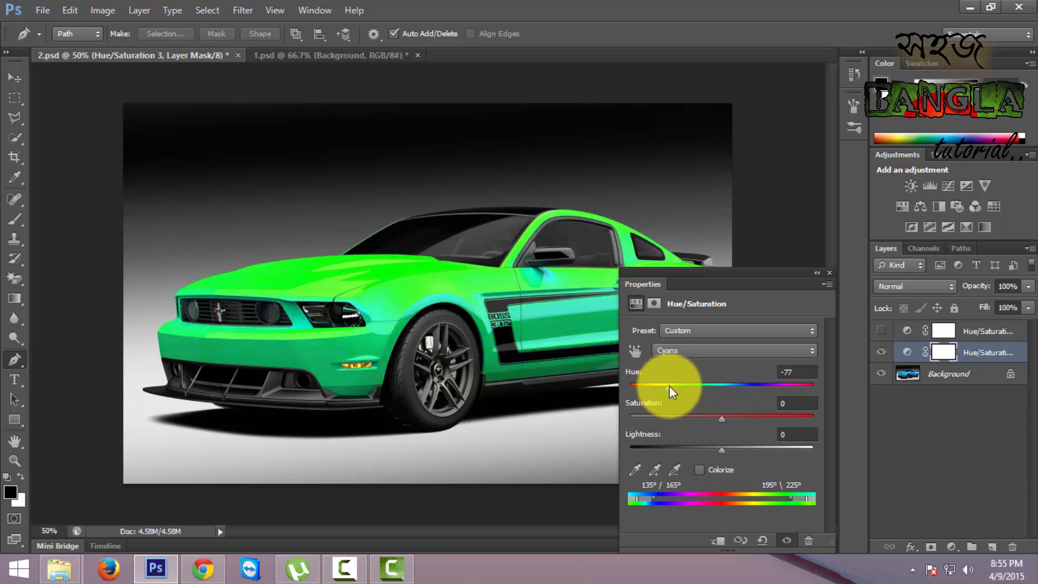
drag(725, 273, 773, 245)
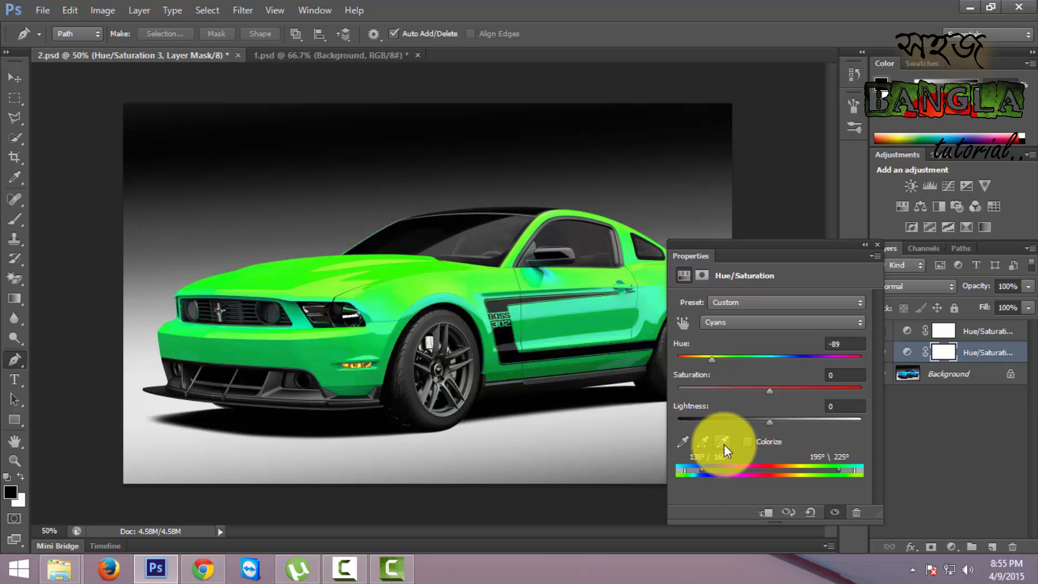
- Extend the adjusted colour range, subtract a colour sampled on the car's front fender, and add one sampled on the hood above the headlight
mouse_move(703, 474)
mouse_down()
mouse_move(731, 475)
mouse_move(723, 475)
mouse_up()
click(703, 442)
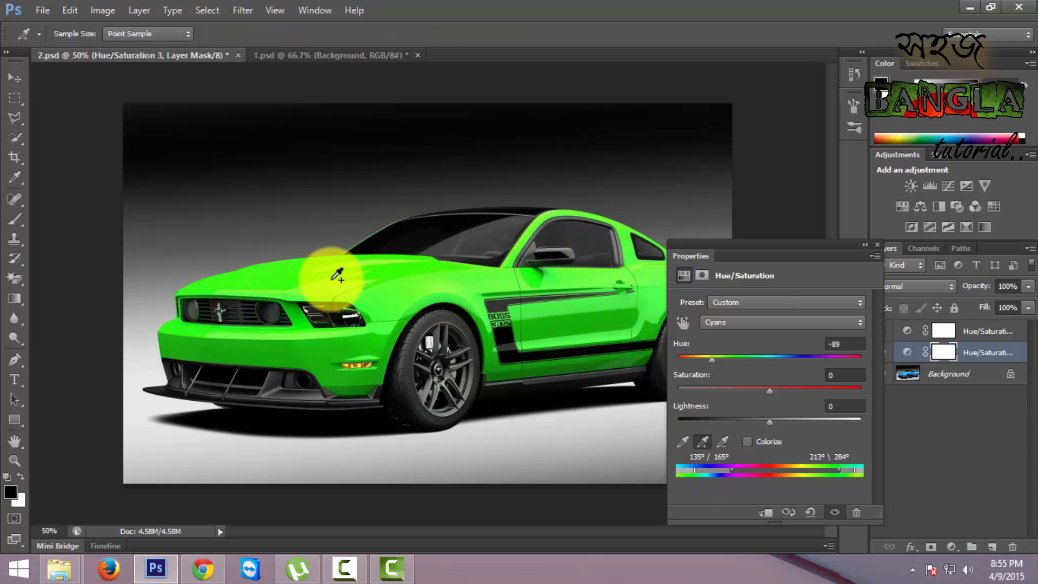
click(723, 441)
click(488, 282)
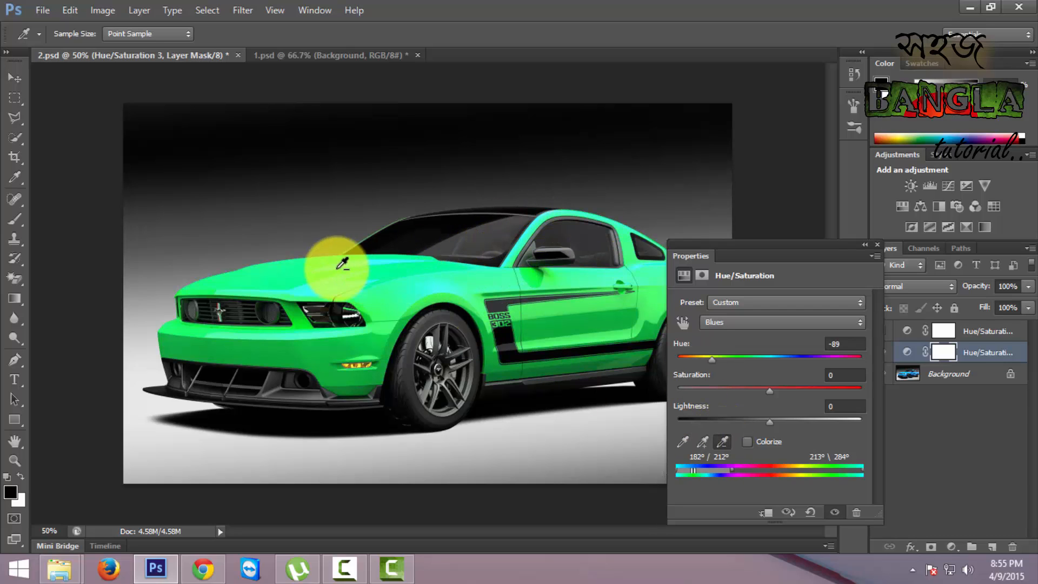
click(702, 441)
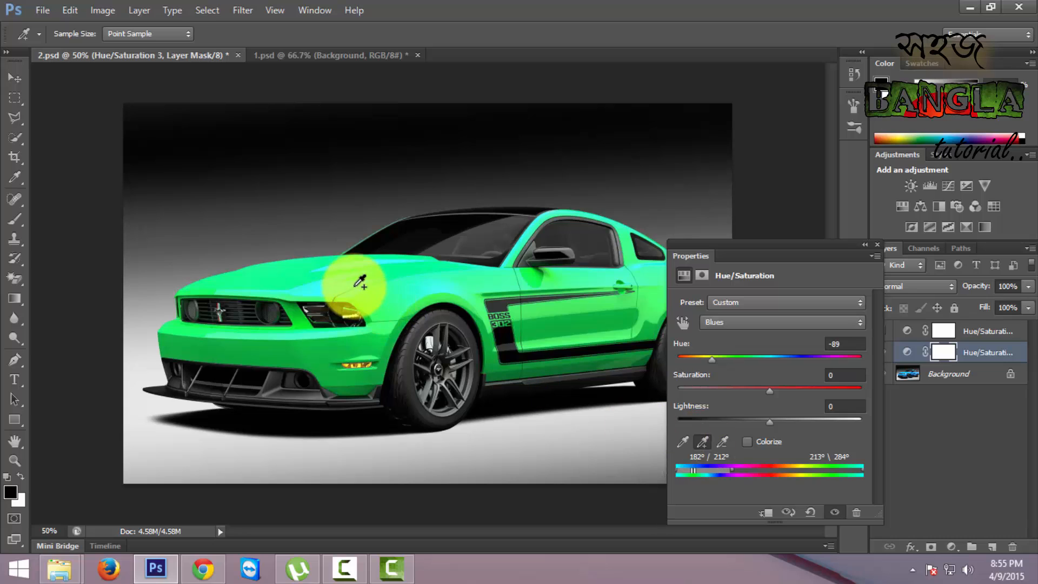
click(358, 283)
- Collapse the Hue/Saturation properties and examine the recoloured edges around the hood and windshield at 200% zoom
drag(762, 245, 839, 272)
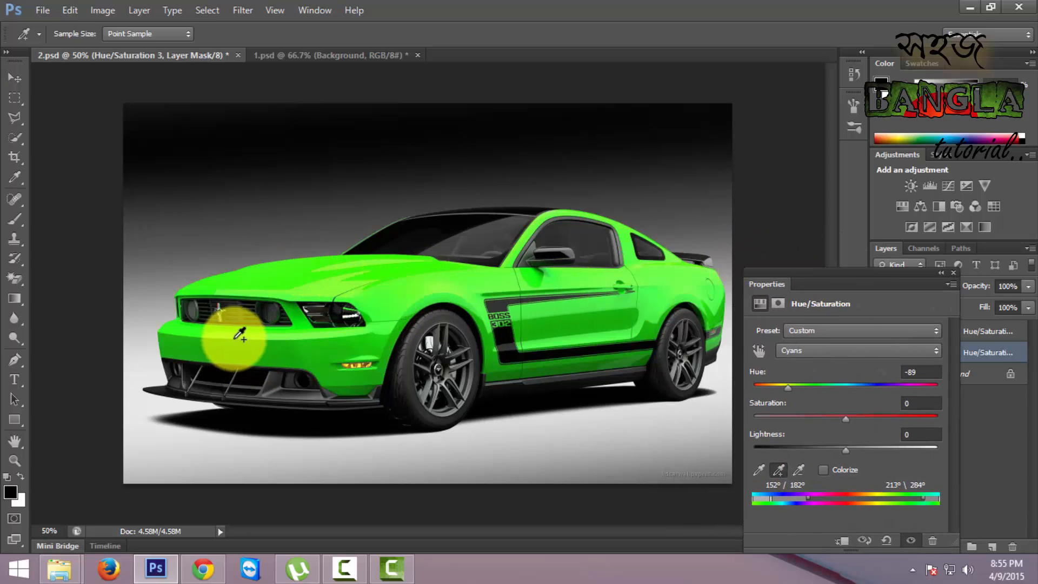
drag(846, 283, 761, 271)
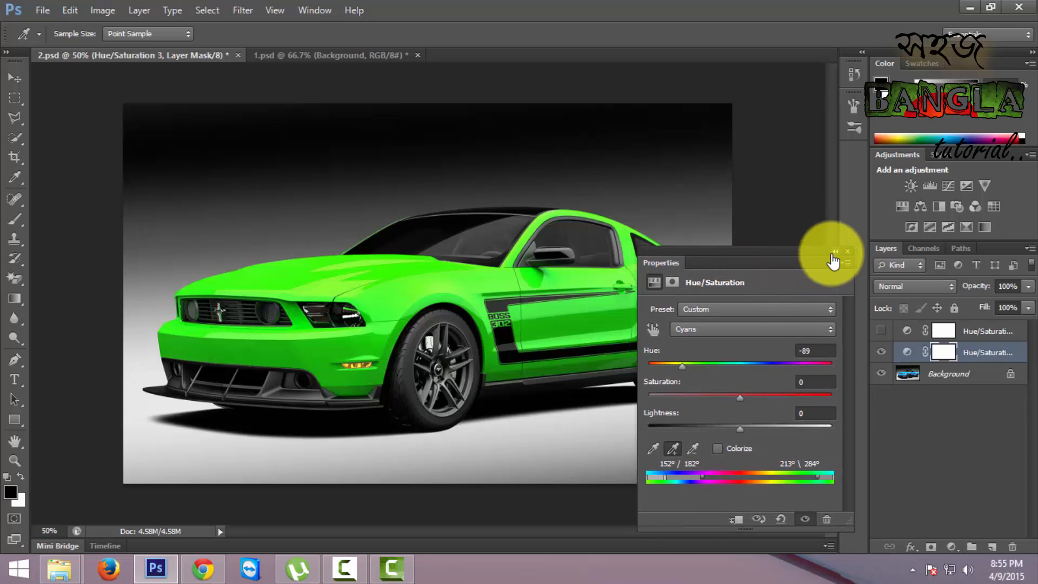
click(835, 252)
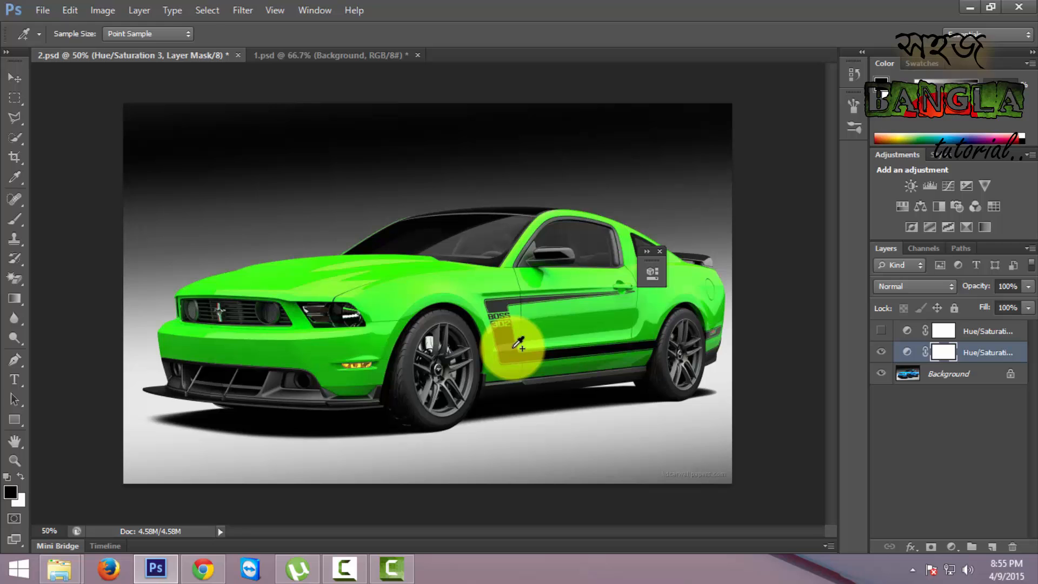
key(ctrl+plus)
key(ctrl+plus)
key(ctrl+plus)
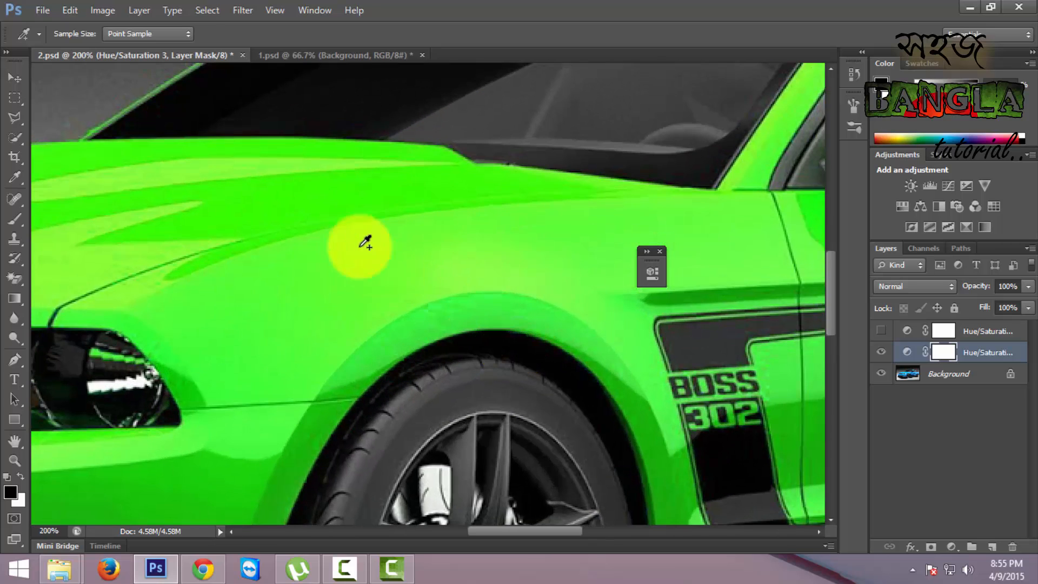
drag(302, 202, 446, 339)
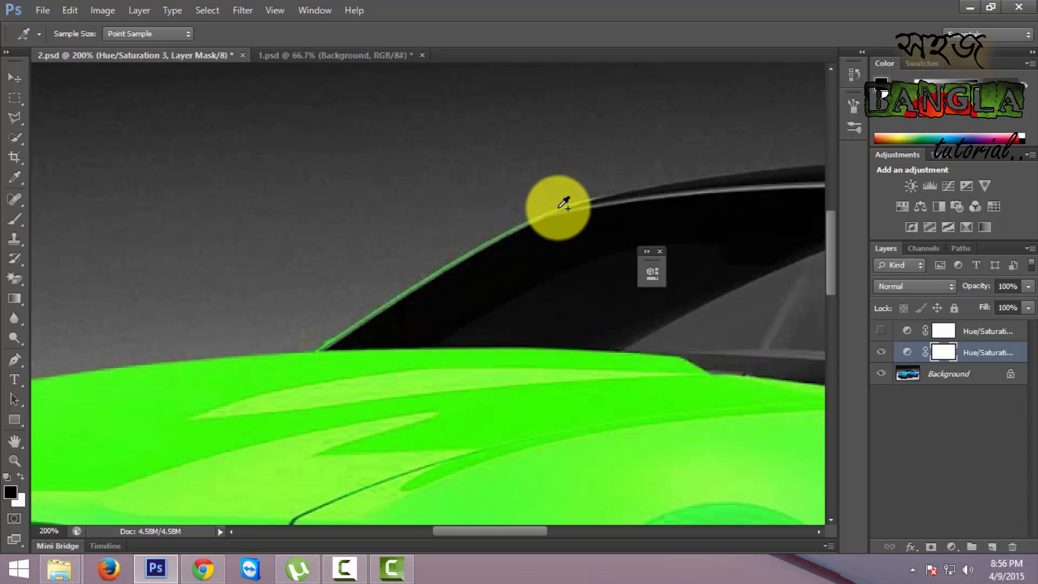
drag(257, 402, 281, 365)
drag(593, 327, 540, 232)
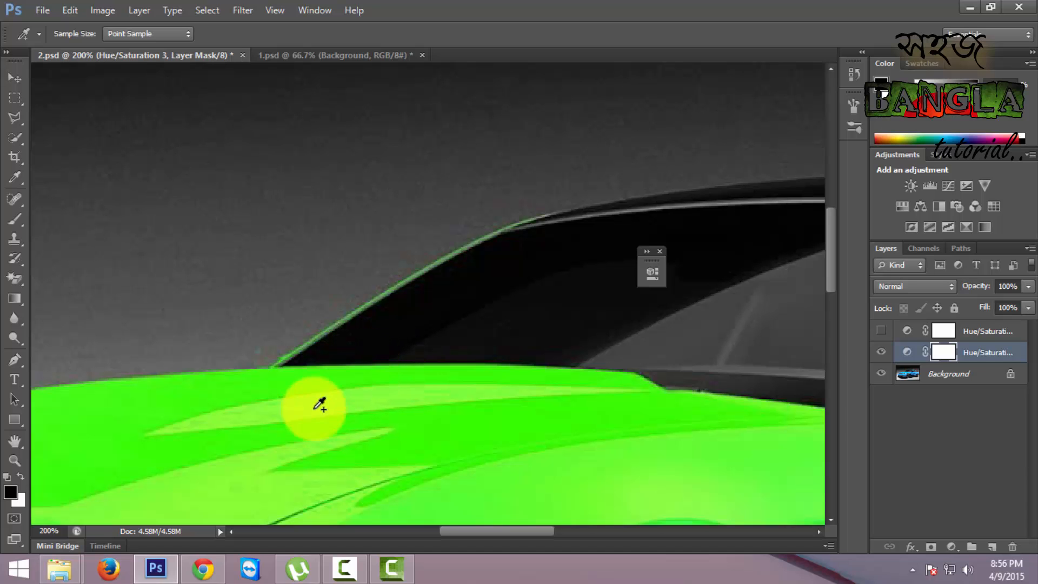
drag(260, 453, 475, 282)
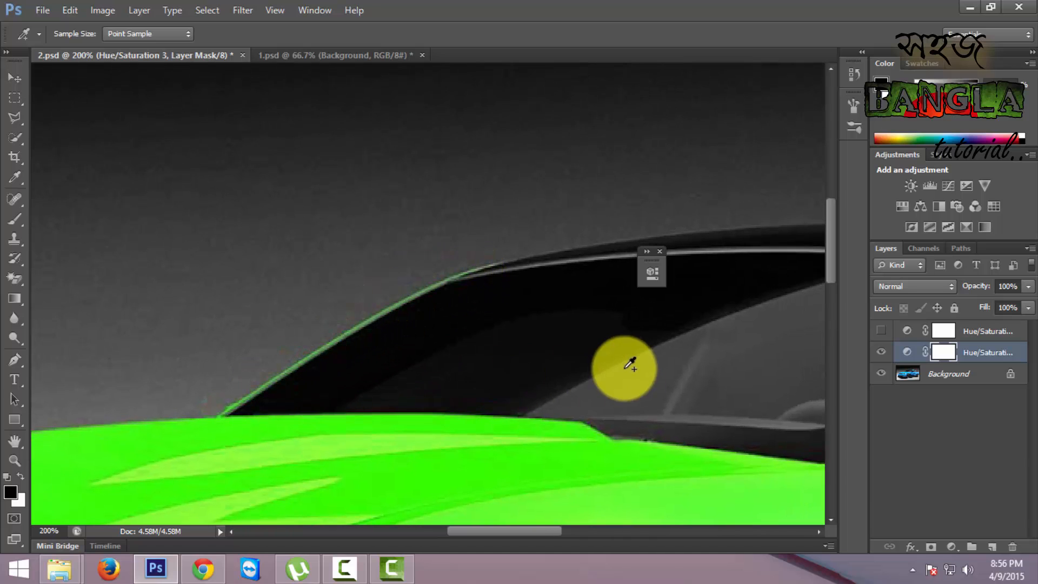
- Examine the green car's windows, roof and front, compare with and without the active Hue/Saturation layer, and check the whole image at 50%
drag(621, 364, 375, 324)
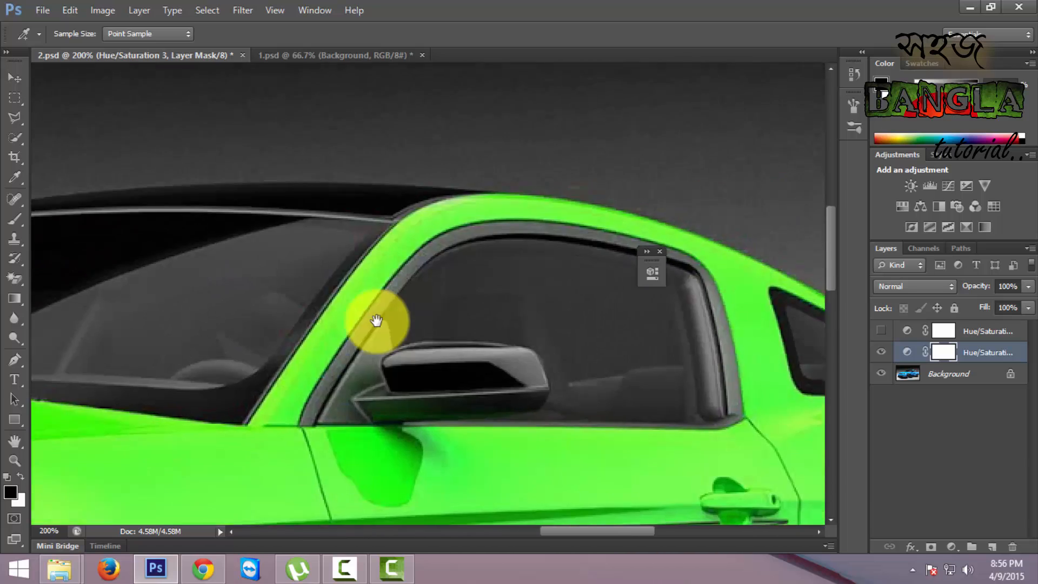
drag(707, 352, 549, 278)
drag(315, 247, 737, 303)
click(888, 354)
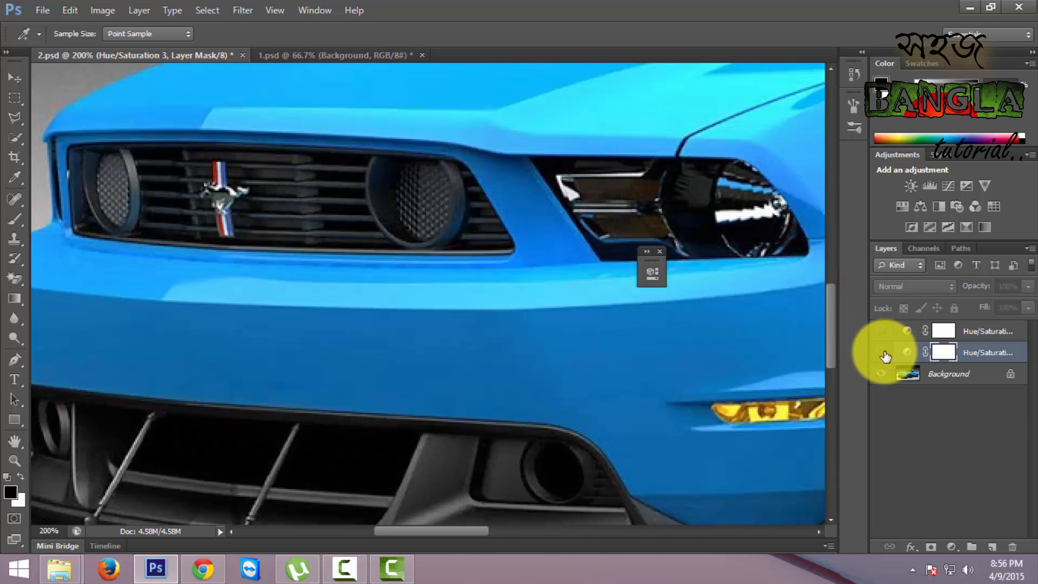
click(882, 352)
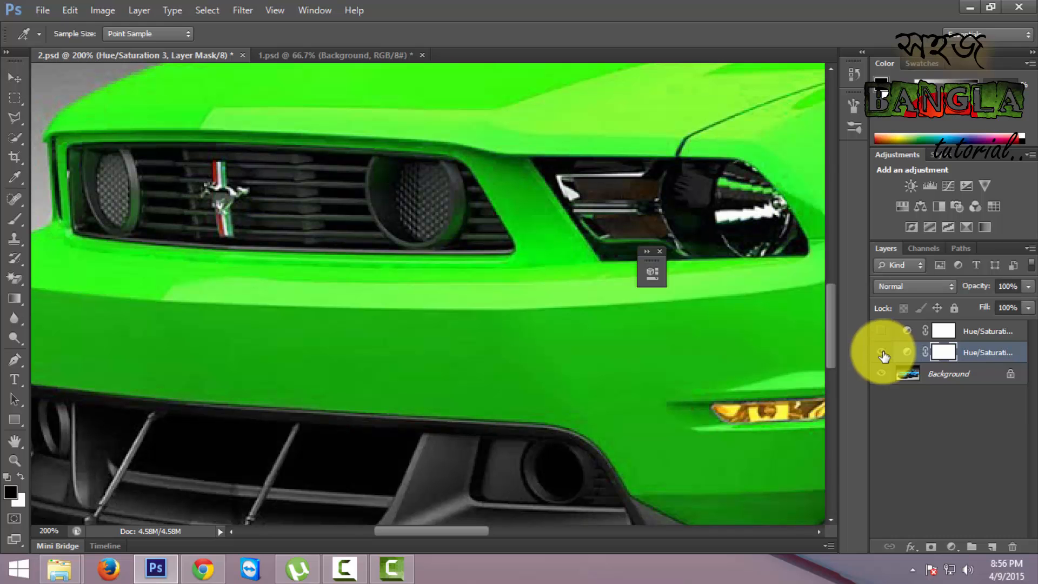
key(ctrl+minus)
key(ctrl+minus)
key(ctrl+minus)
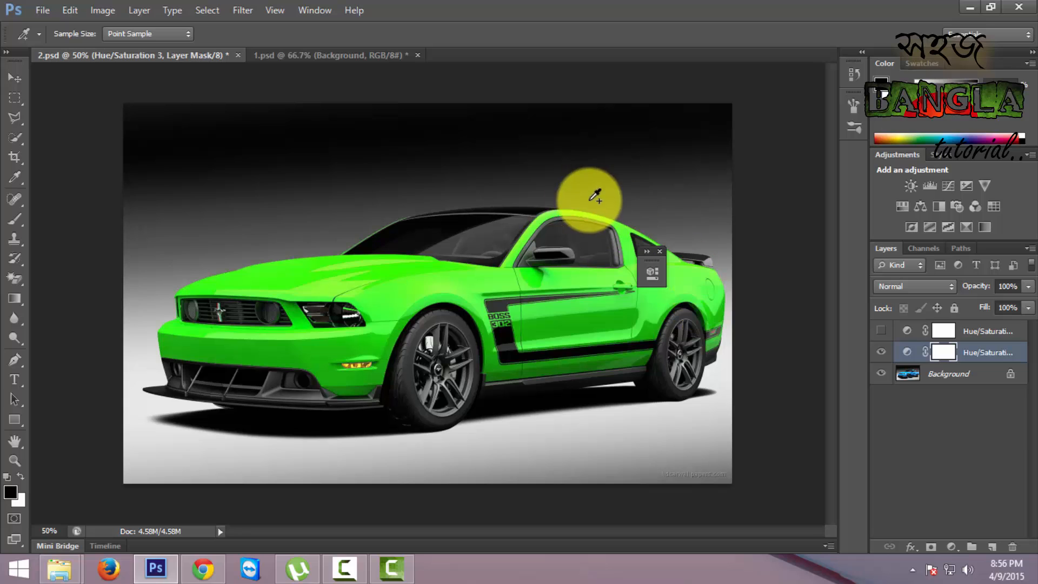
- Switch to 1.psd, compare the jacket with and without the existing Hue/Saturation layer, and leave that layer hidden
click(319, 56)
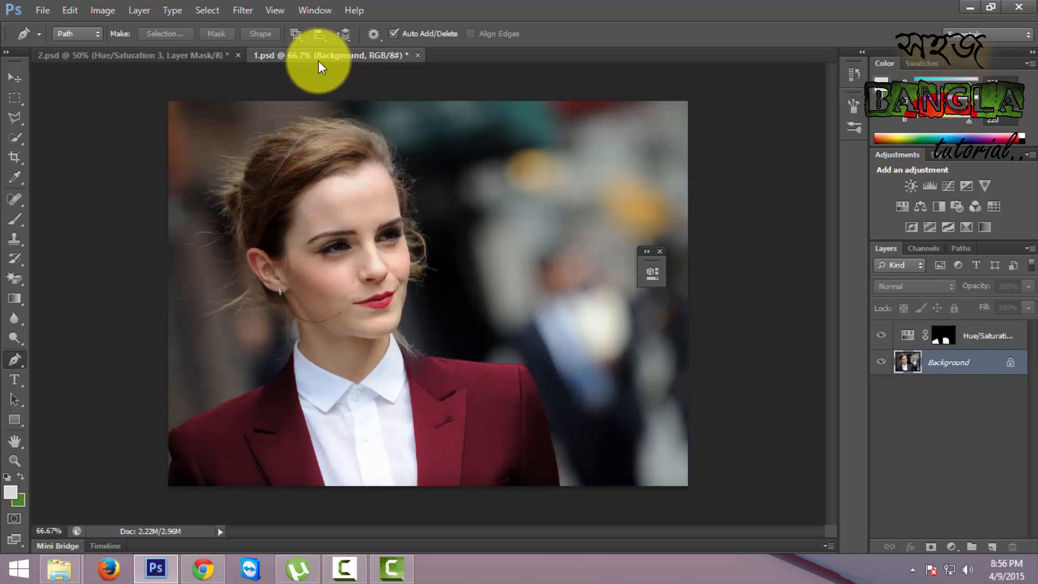
click(881, 338)
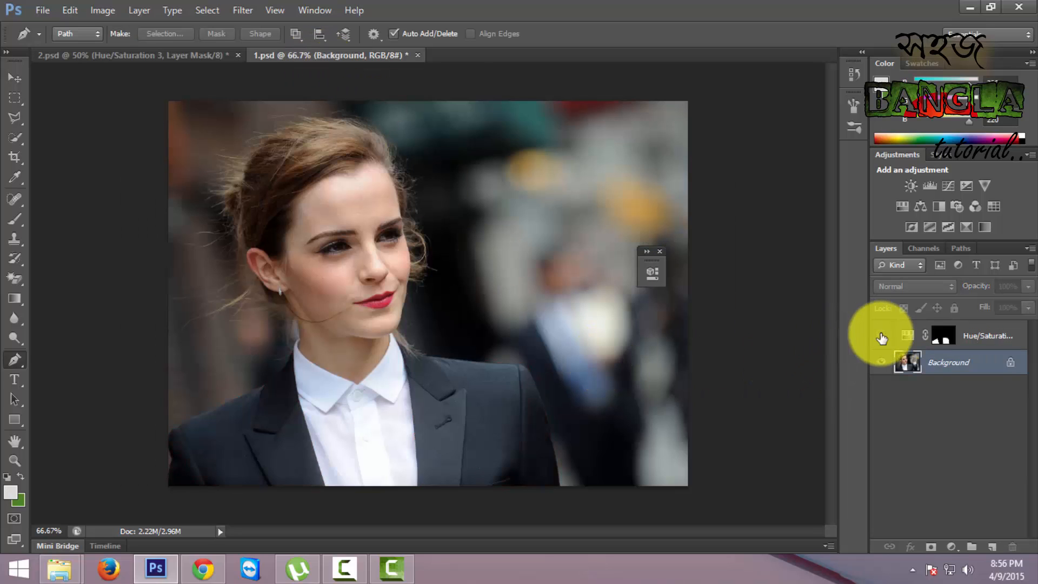
click(881, 338)
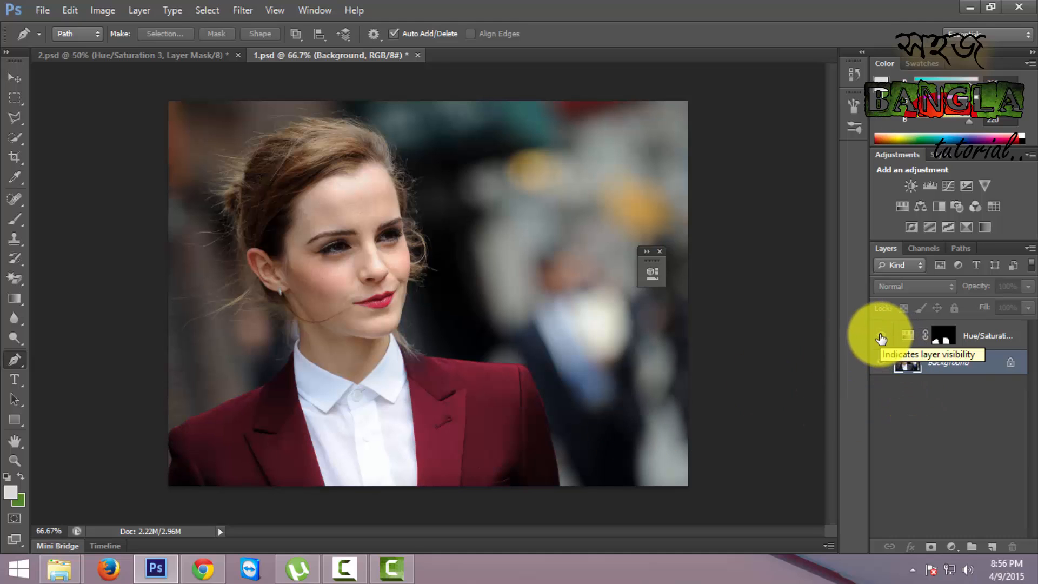
click(881, 338)
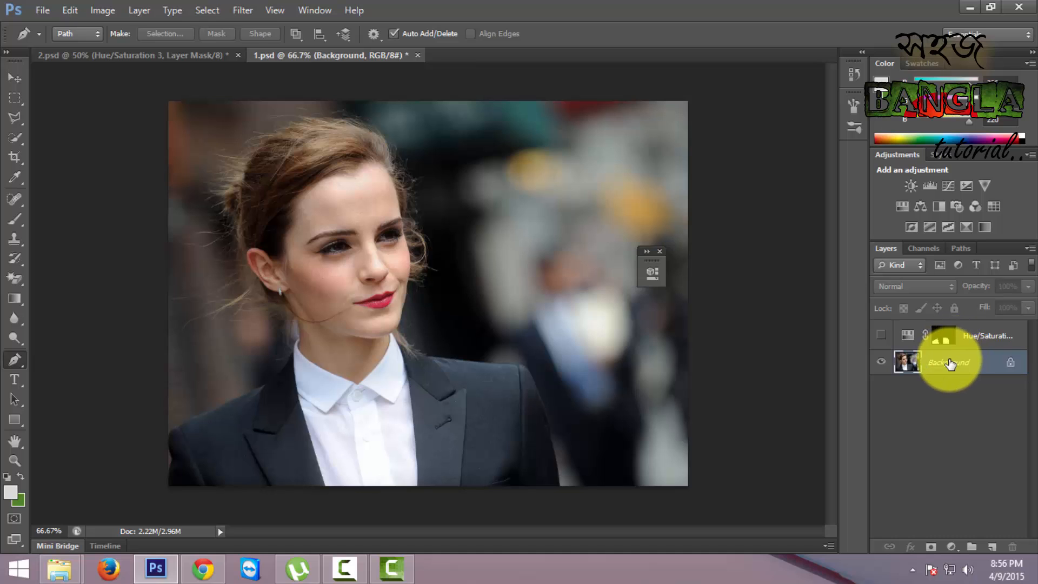
- Add a new Hue/Saturation adjustment layer above the Background, review its colour range options, and collapse its properties
click(907, 209)
drag(560, 271, 737, 181)
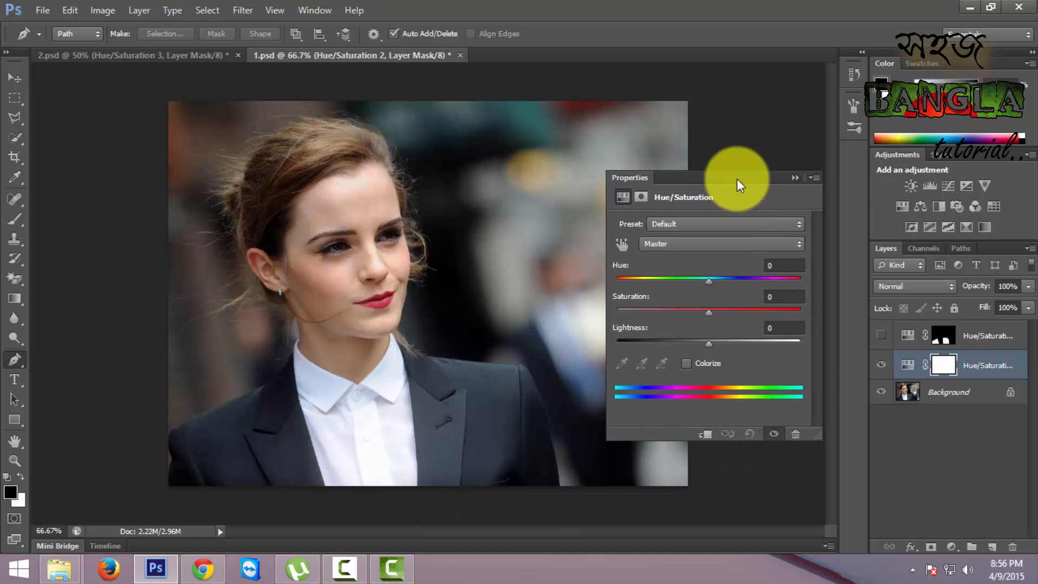
click(798, 244)
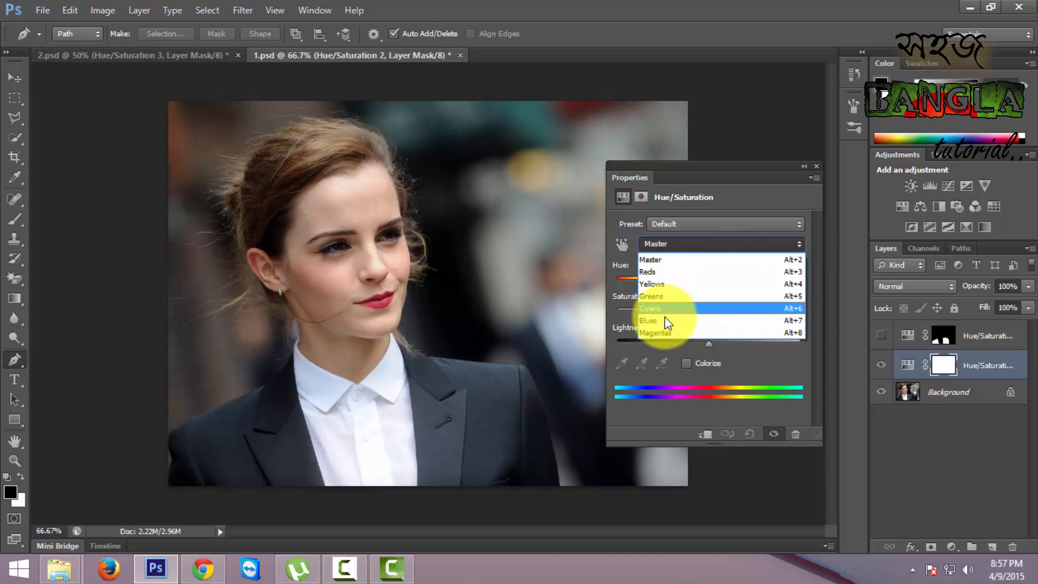
click(800, 246)
click(804, 166)
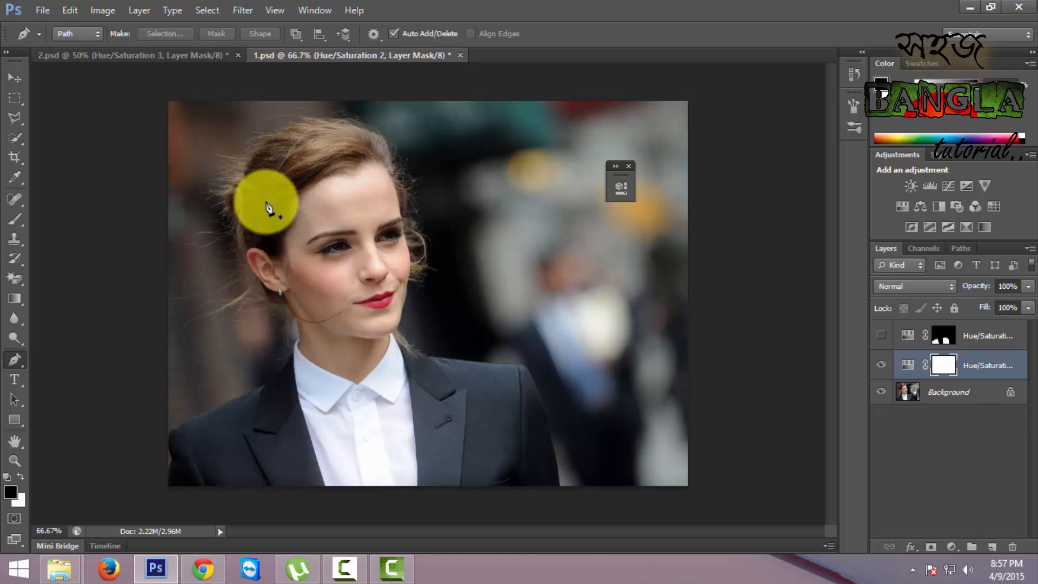
- Look at the Magic Wand tool's options and return to the Quick Selection tool
click(17, 138)
right_click(19, 145)
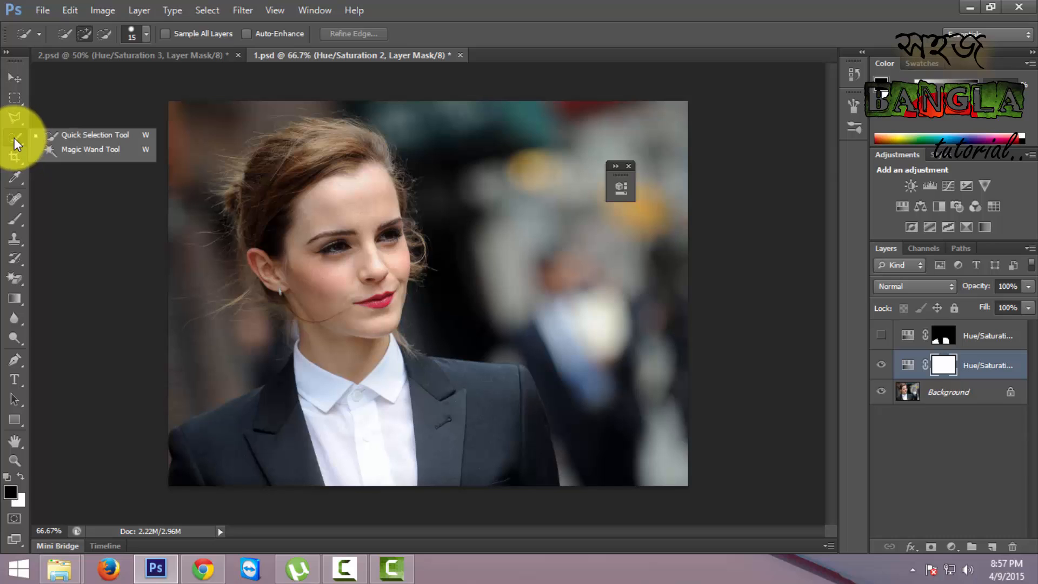
click(18, 143)
right_click(16, 144)
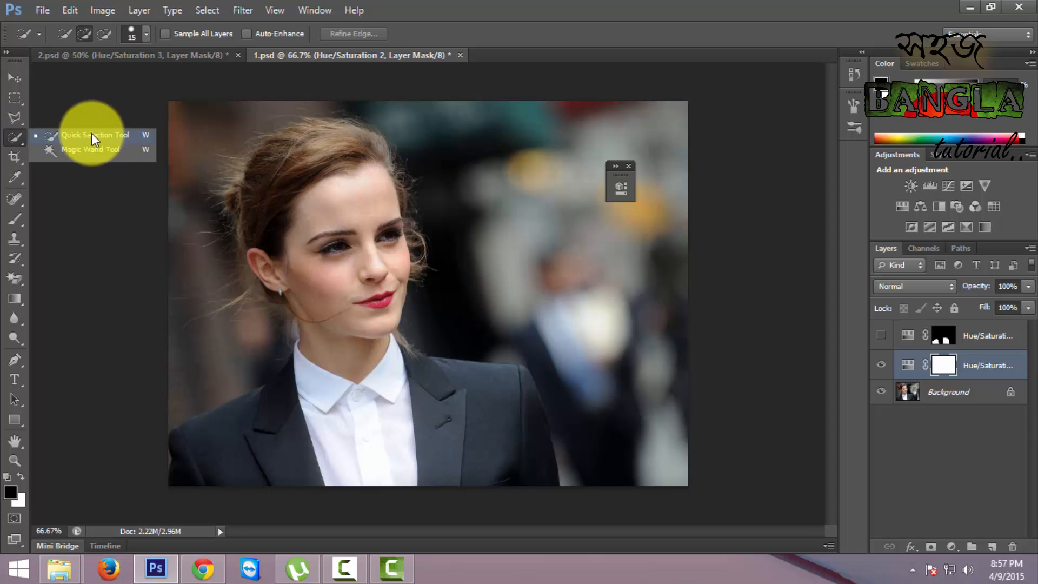
click(88, 149)
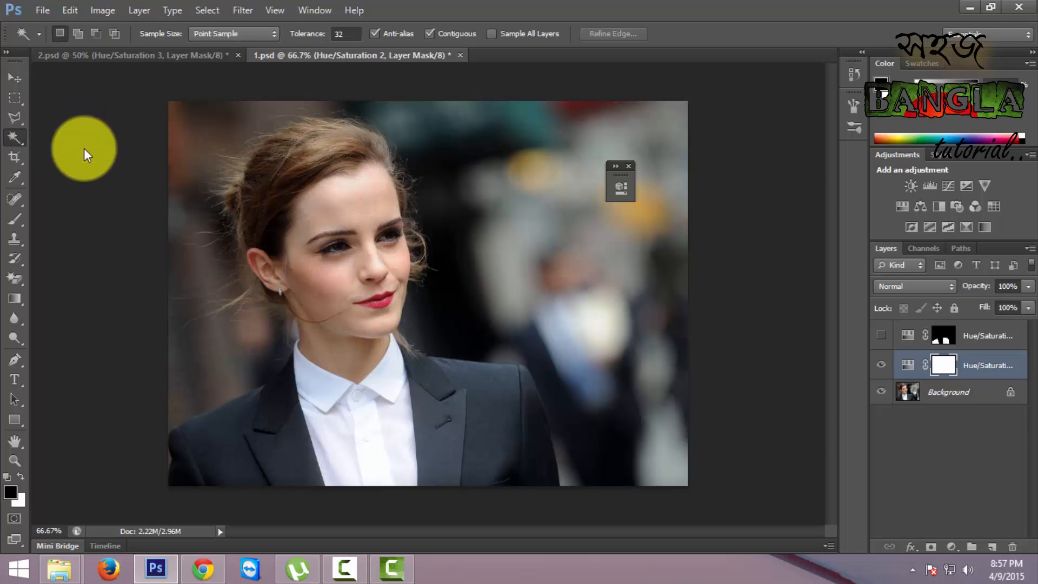
right_click(16, 140)
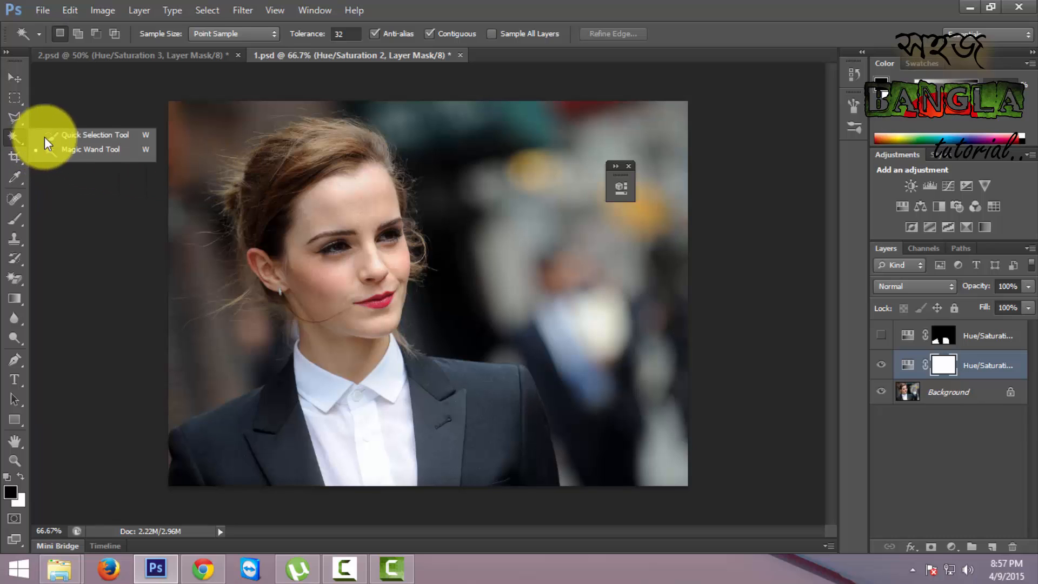
click(90, 137)
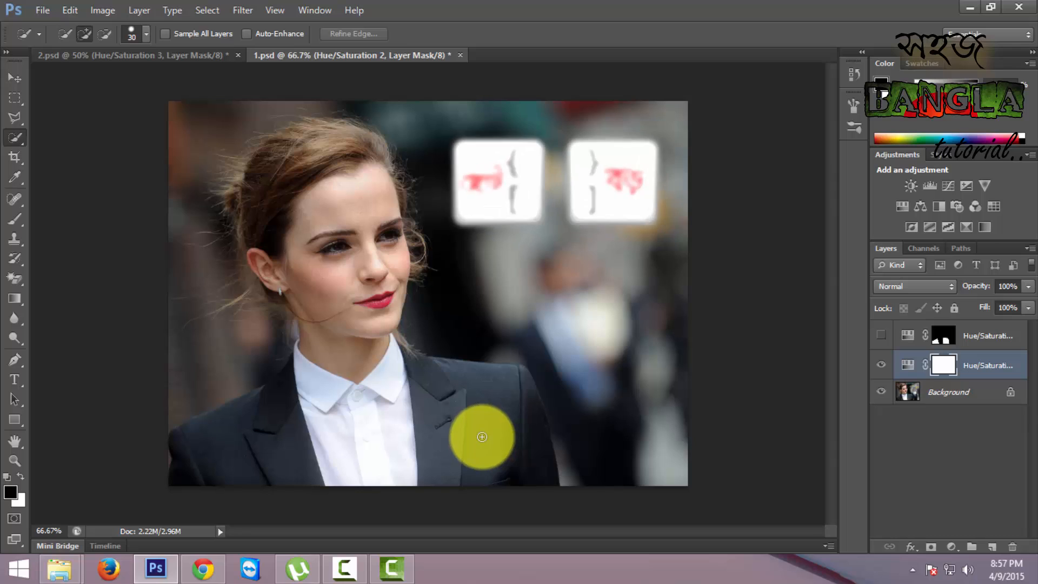
- Enlarge the Quick Selection brush to 80 and select both sides of the dark jacket, leaving out the white shirt
key(bracketright)
key(bracketright)
key(bracketright)
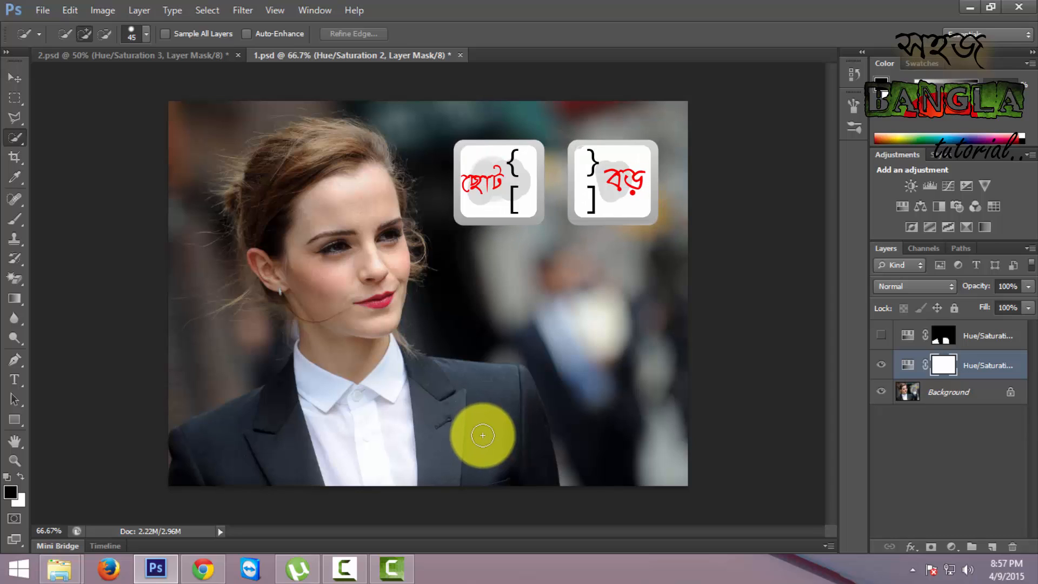
key(bracketright)
key(bracketright)
key(bracketright)
key(bracketright)
key(bracketright)
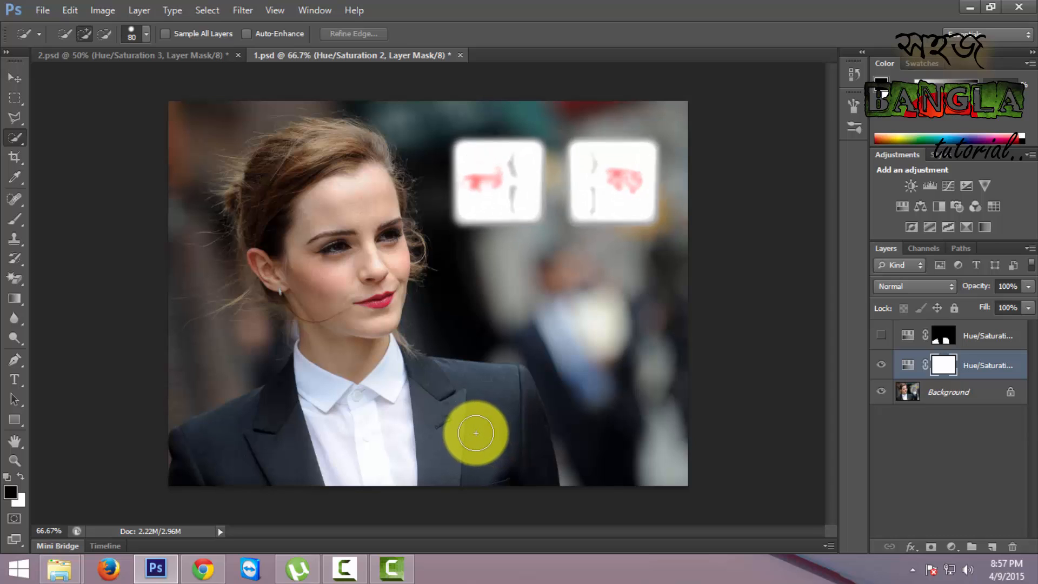
drag(468, 421, 480, 462)
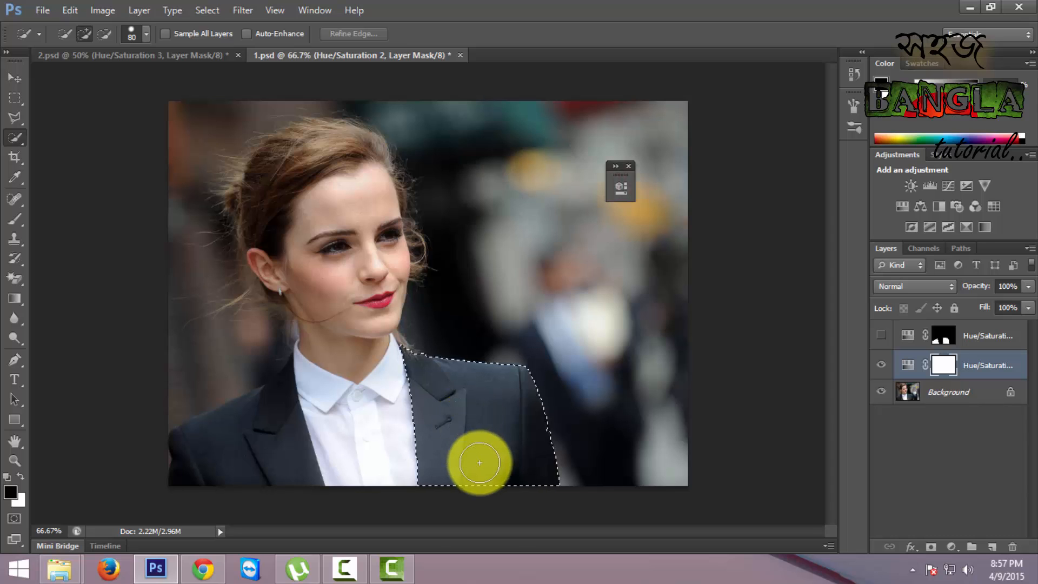
drag(249, 433, 241, 466)
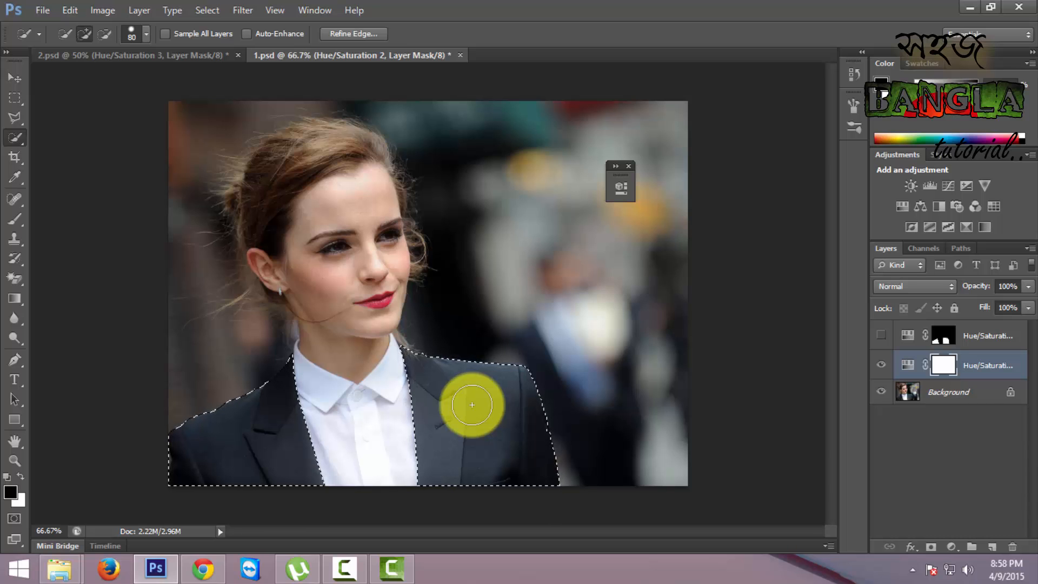
- Start a Pen path at 300% zoom from the upper end of the jacket collar down the shirt edge, shaping the segment's curve
key(ctrl+plus)
key(ctrl+plus)
key(ctrl+plus)
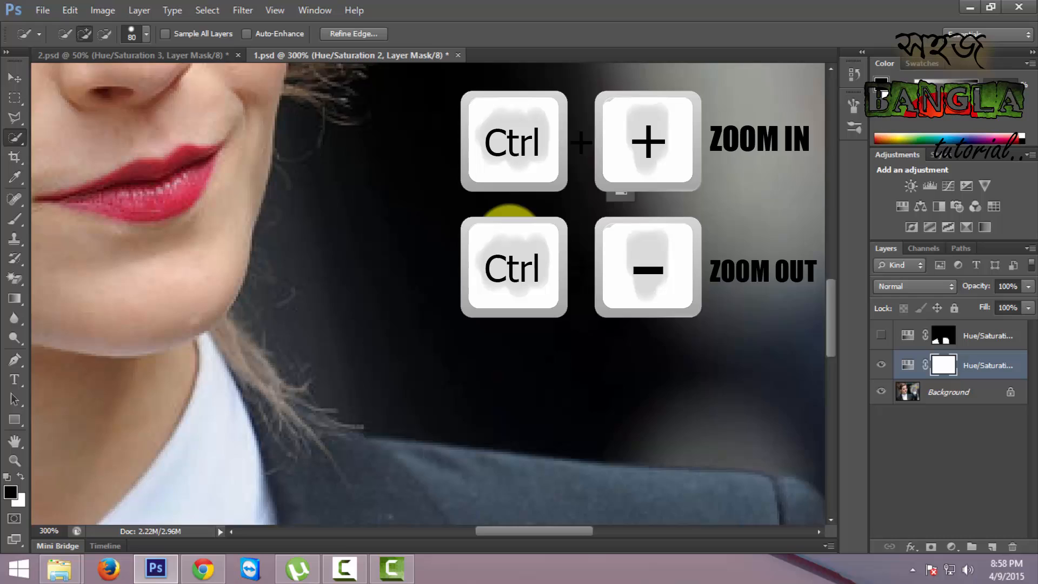
drag(513, 449, 487, 294)
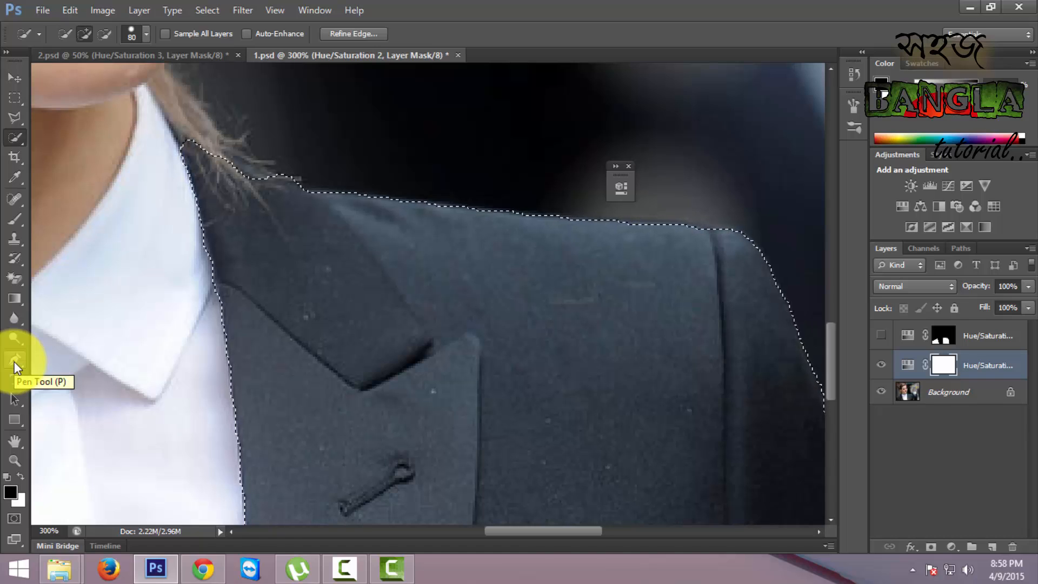
click(14, 361)
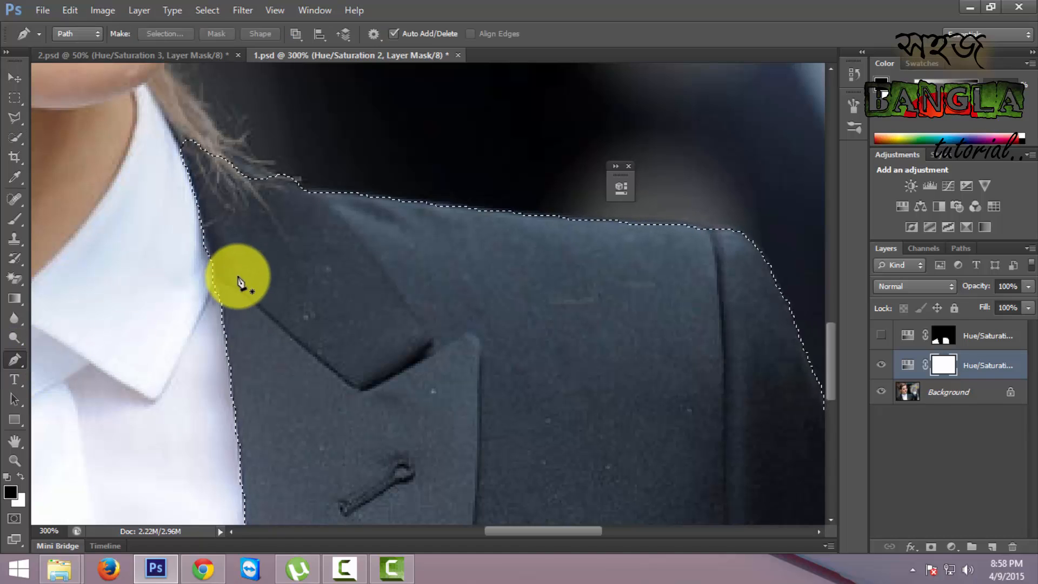
drag(269, 251, 339, 253)
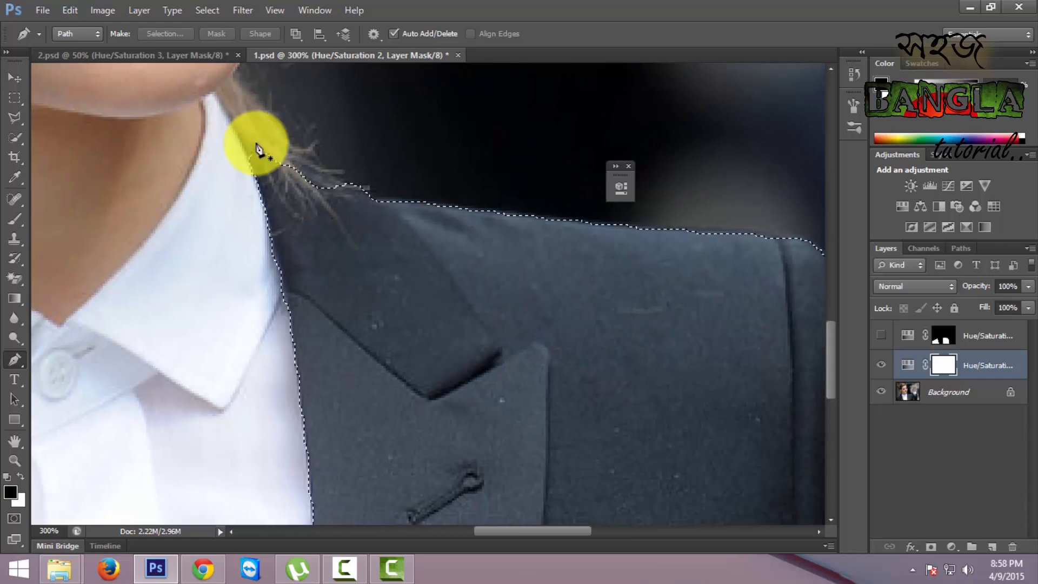
click(229, 118)
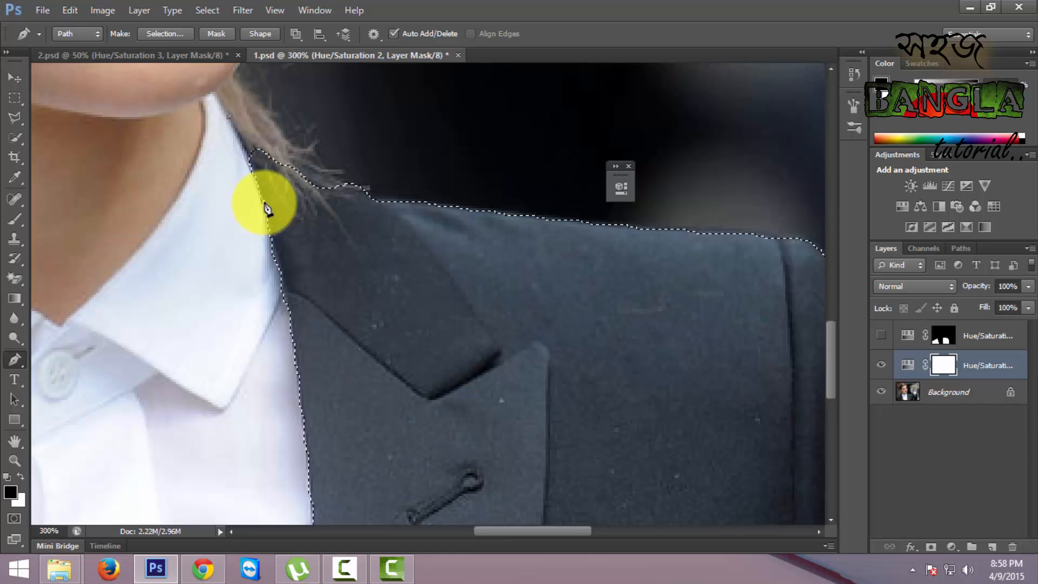
drag(262, 204, 187, 237)
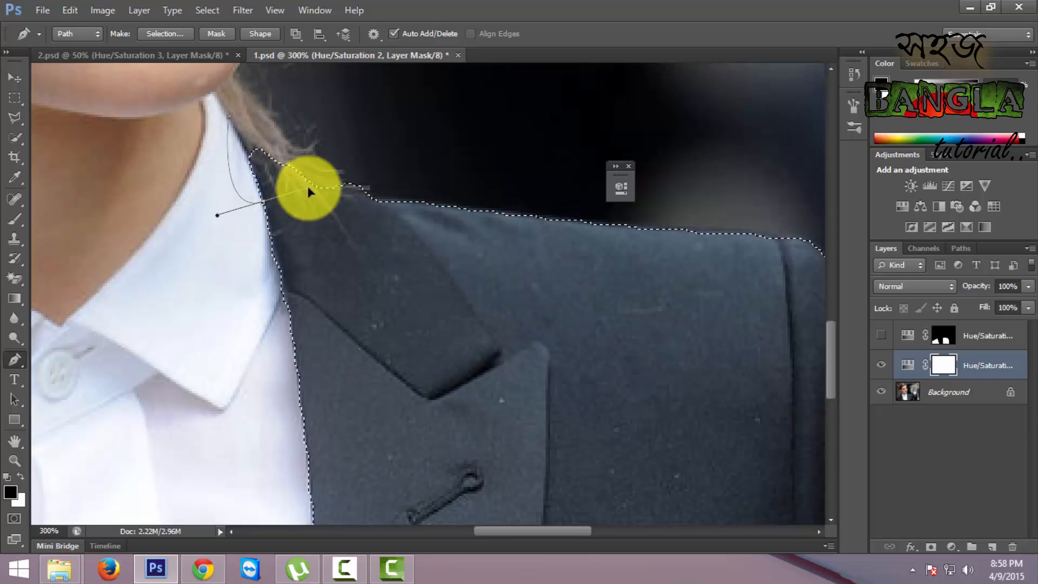
drag(308, 188, 266, 213)
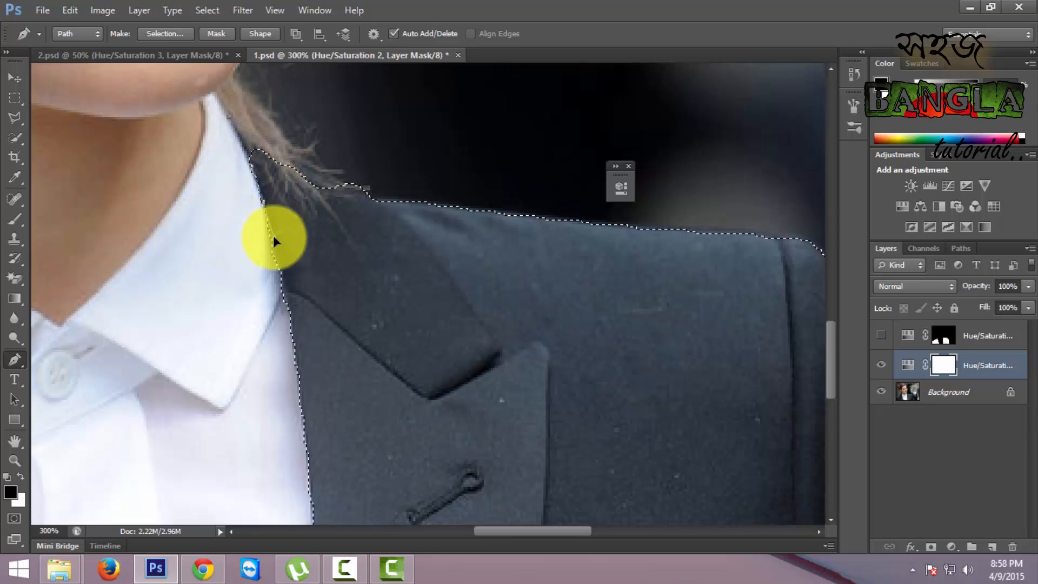
click(263, 203)
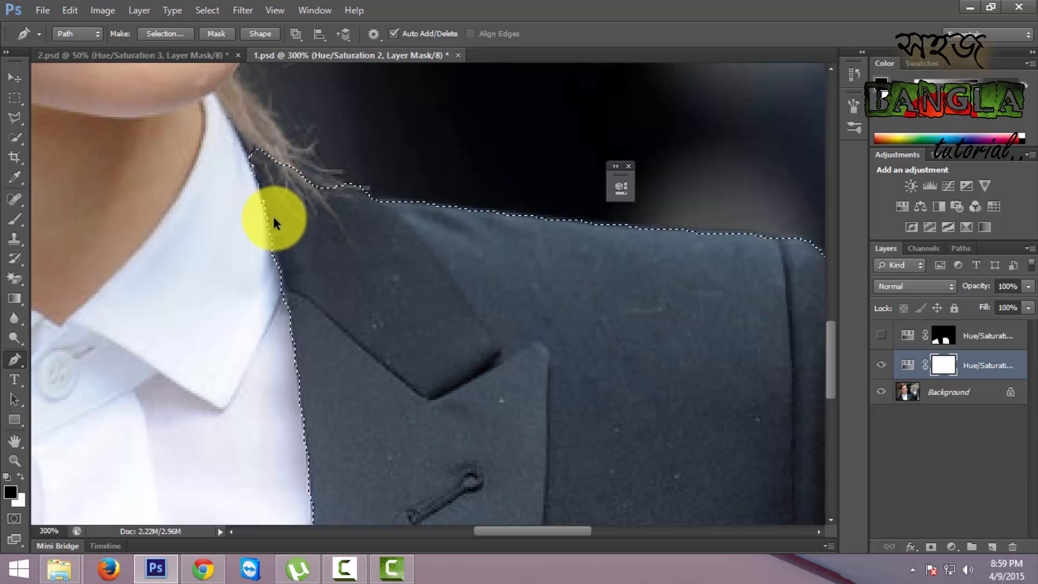
click(204, 168)
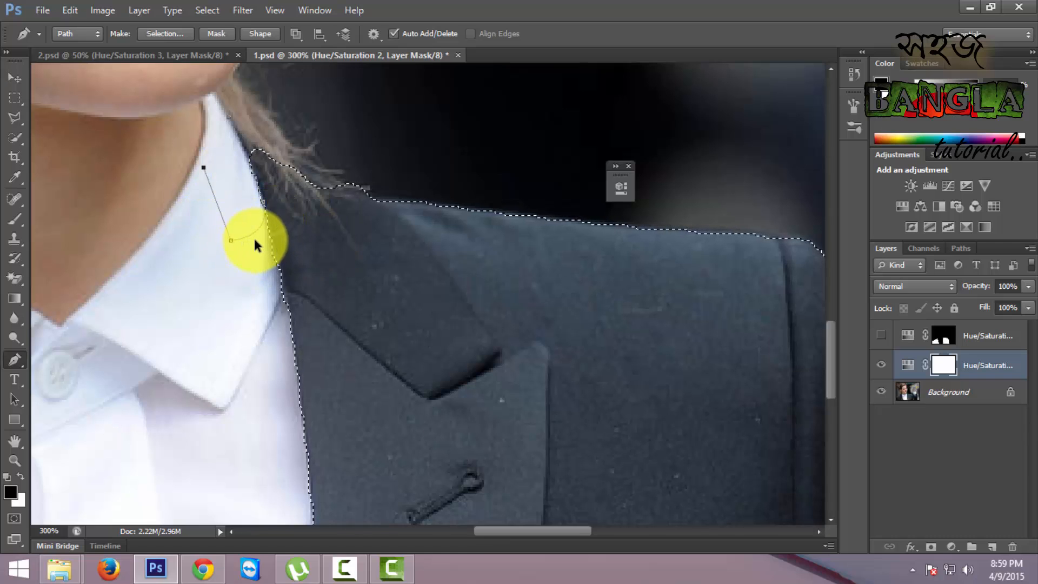
key(ctrl+alt+z)
key(ctrl+alt+z)
- Close a small path at the collar's upper end beside the white shirt and add it to the selection with 0-pixel feather
alt+click(264, 203)
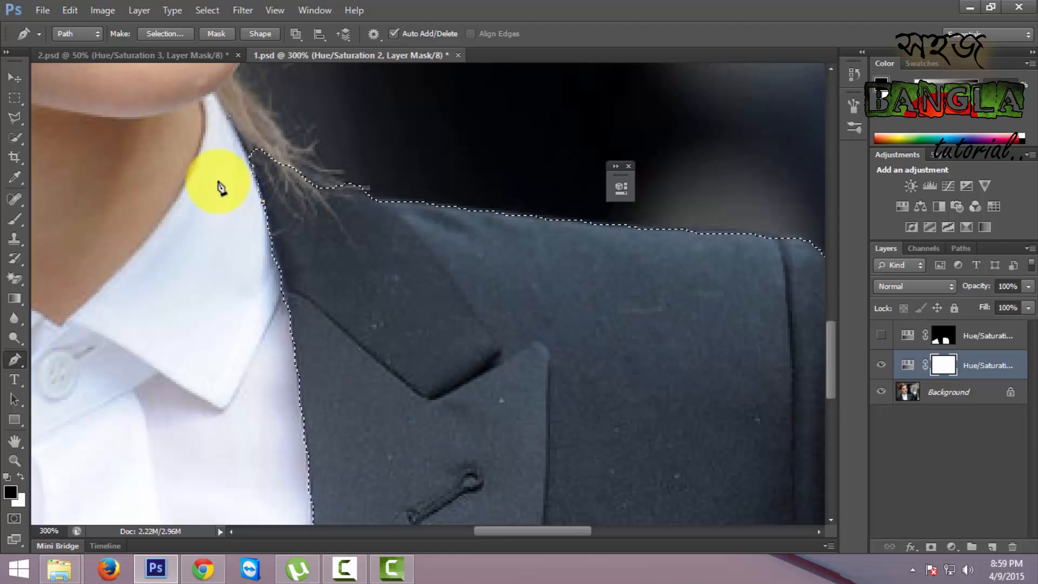
click(217, 137)
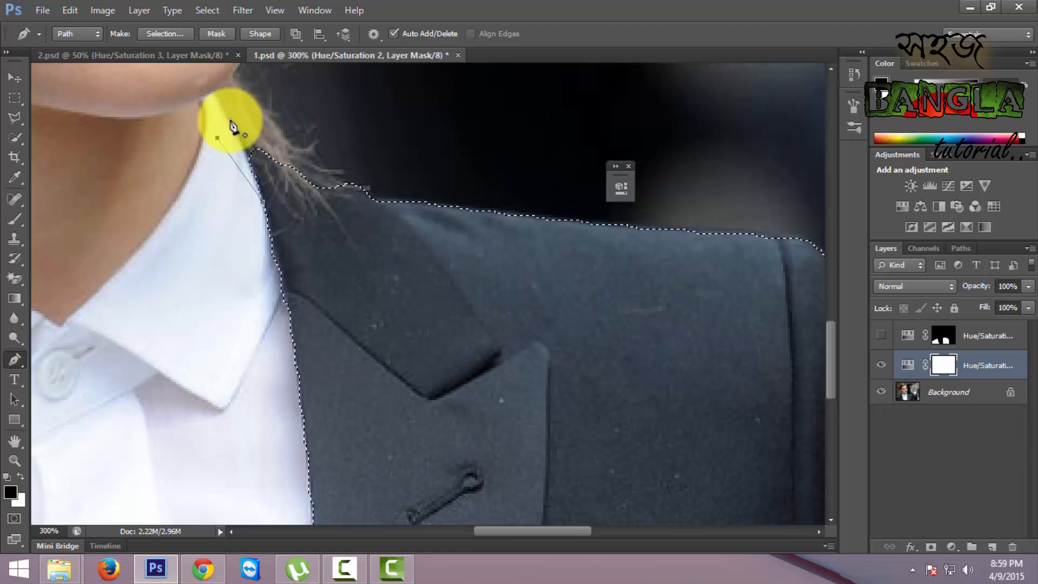
right_click(233, 144)
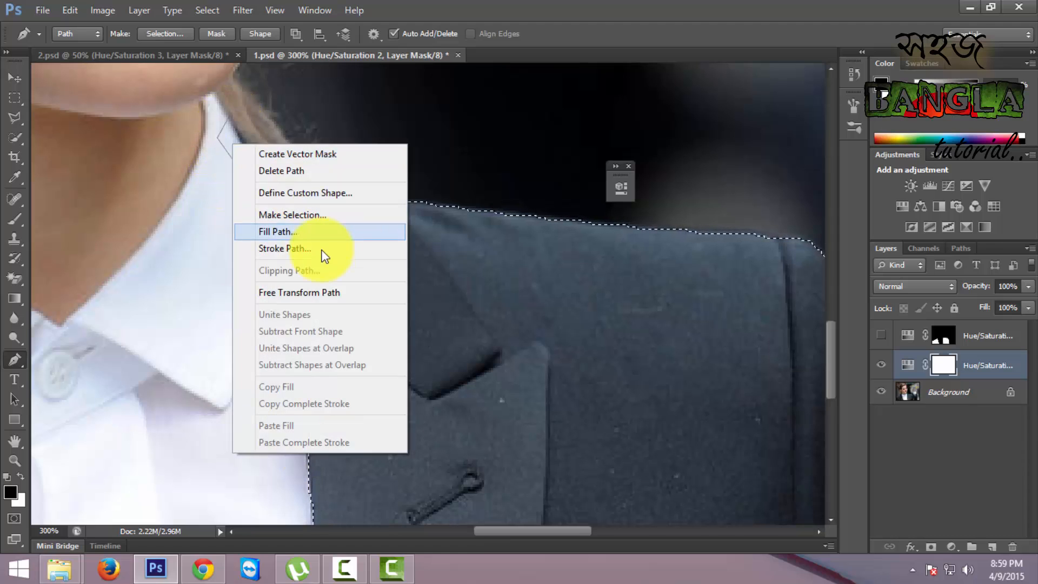
click(300, 216)
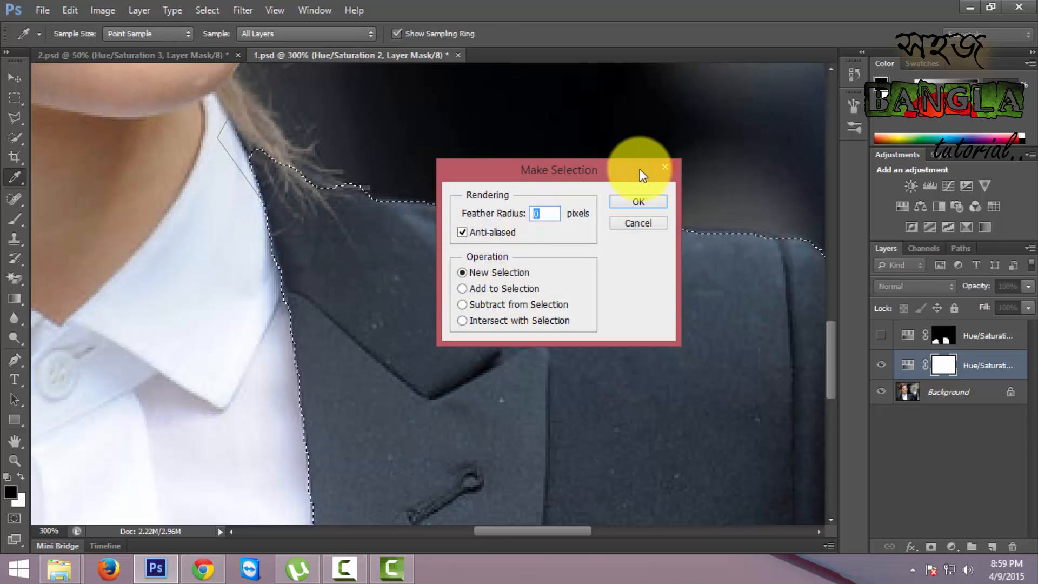
click(665, 164)
right_click(232, 144)
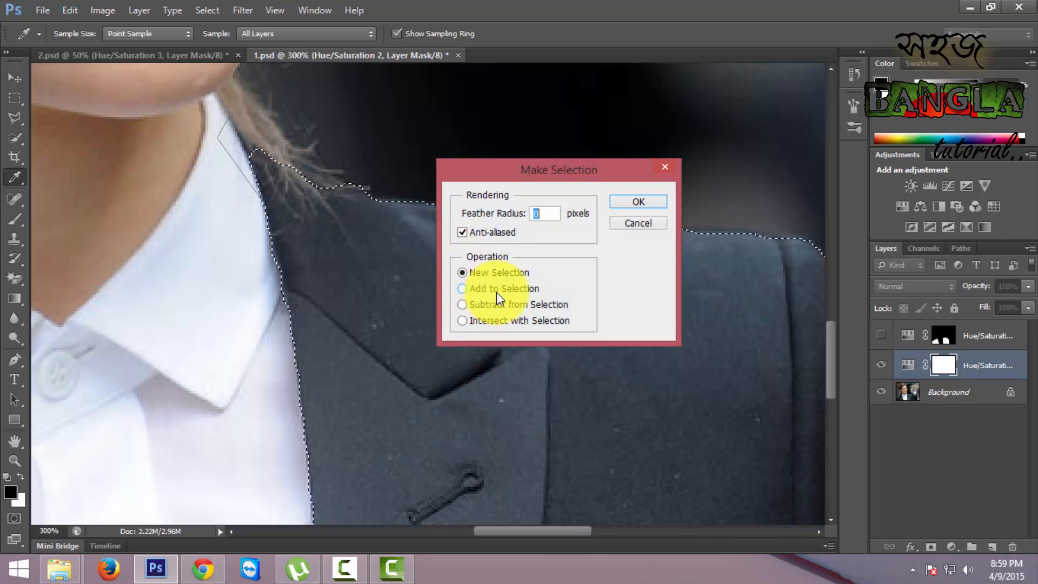
click(496, 291)
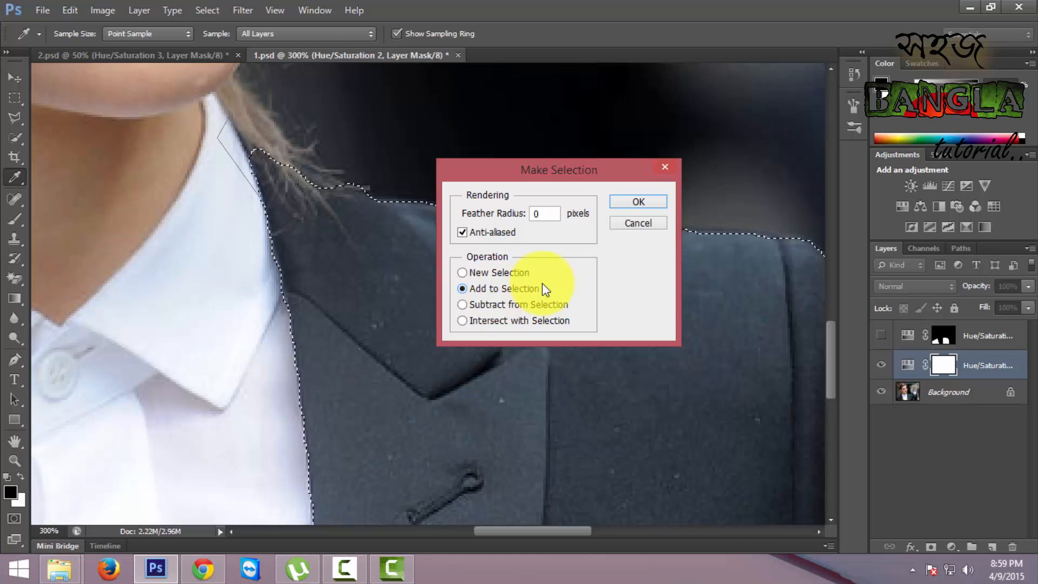
click(628, 201)
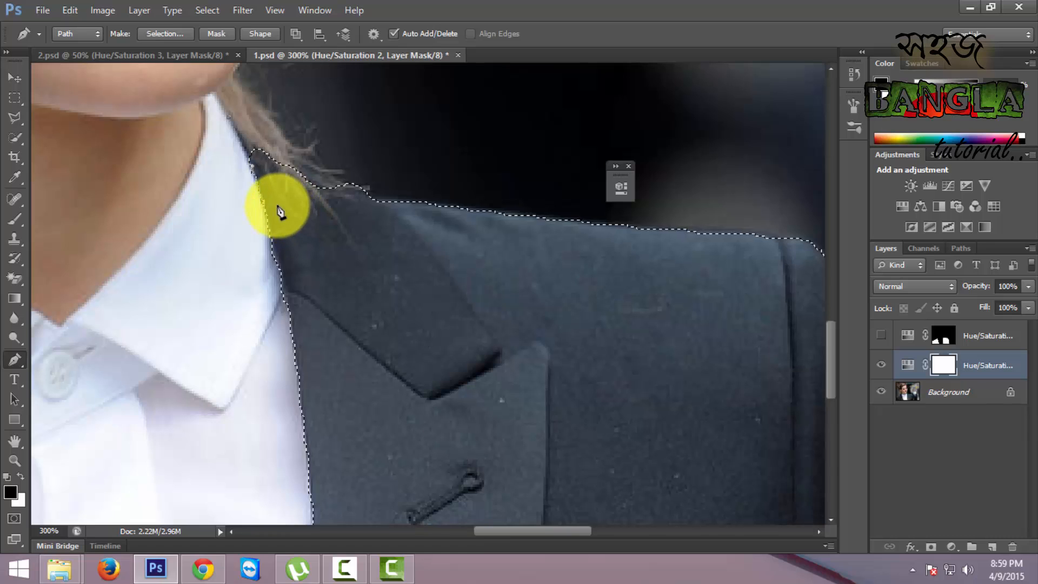
- Outline the narrow tip of the jacket collar between shirt and hair and add that path to the selection
click(281, 181)
click(251, 134)
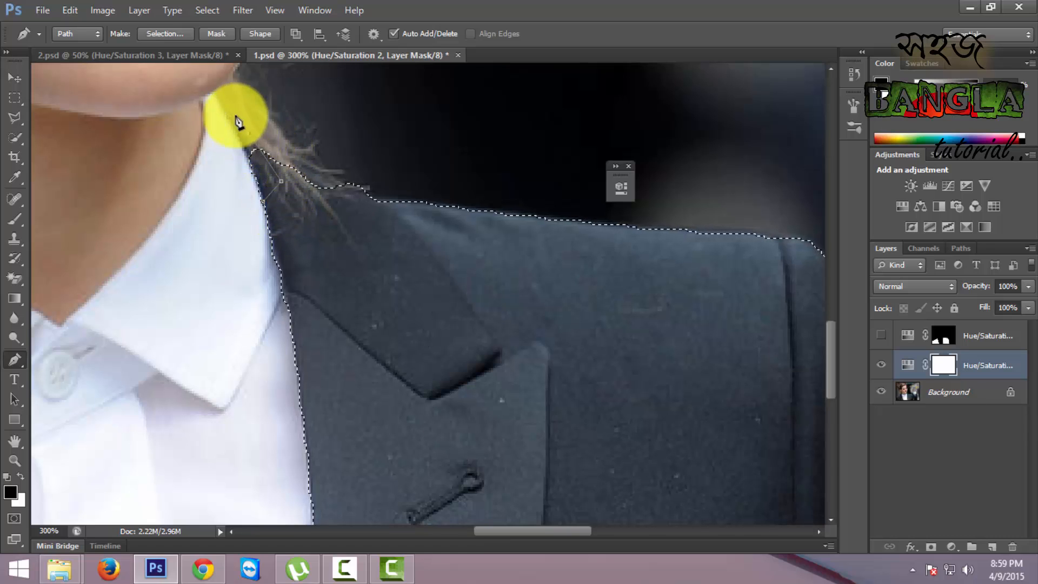
right_click(260, 155)
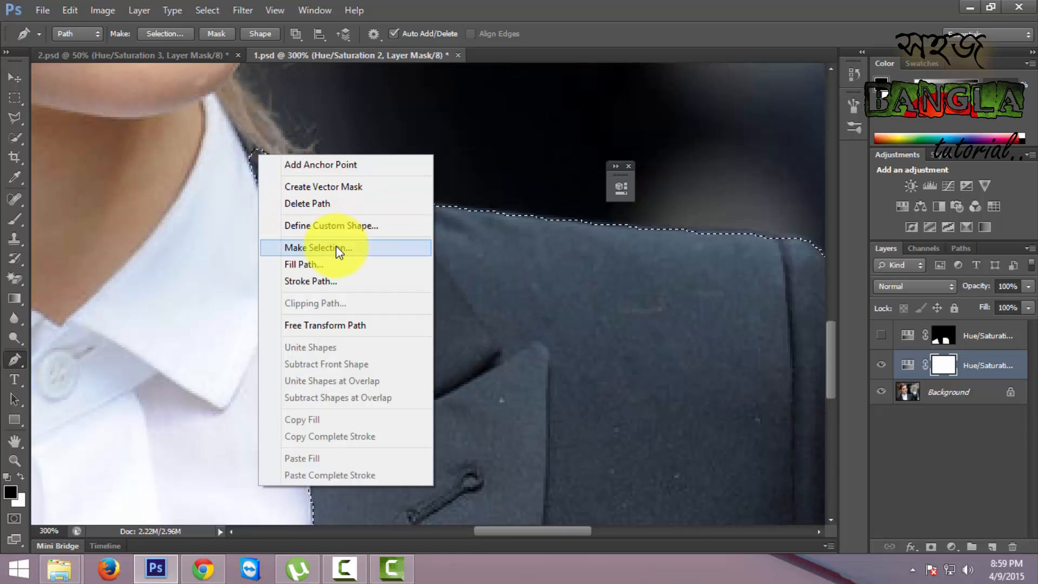
click(336, 246)
click(638, 203)
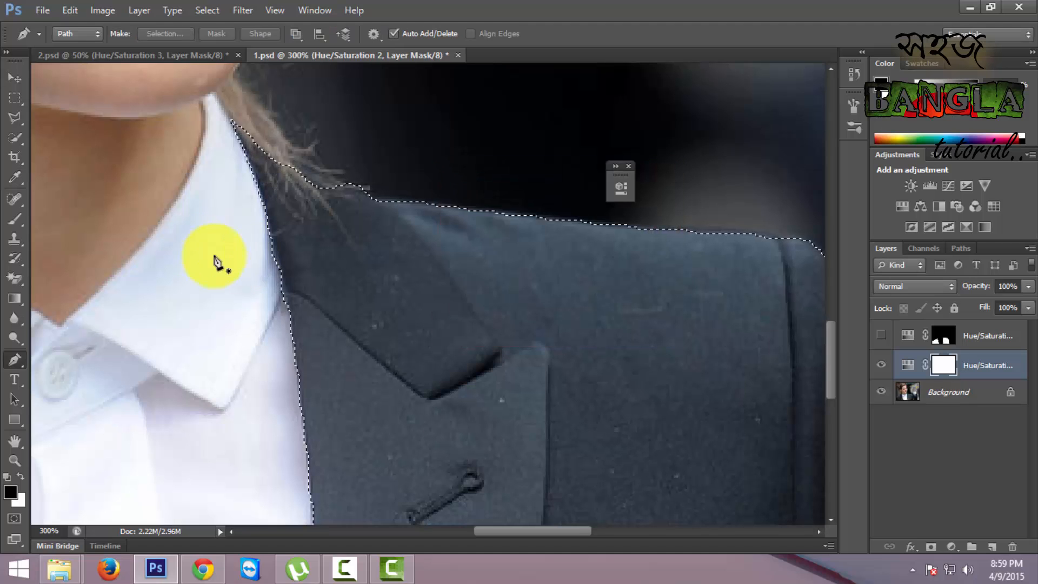
- Trace a closed path around the missed collar area beneath the loose hair and add it to the selection
scroll(249, 244, right, 4)
click(214, 140)
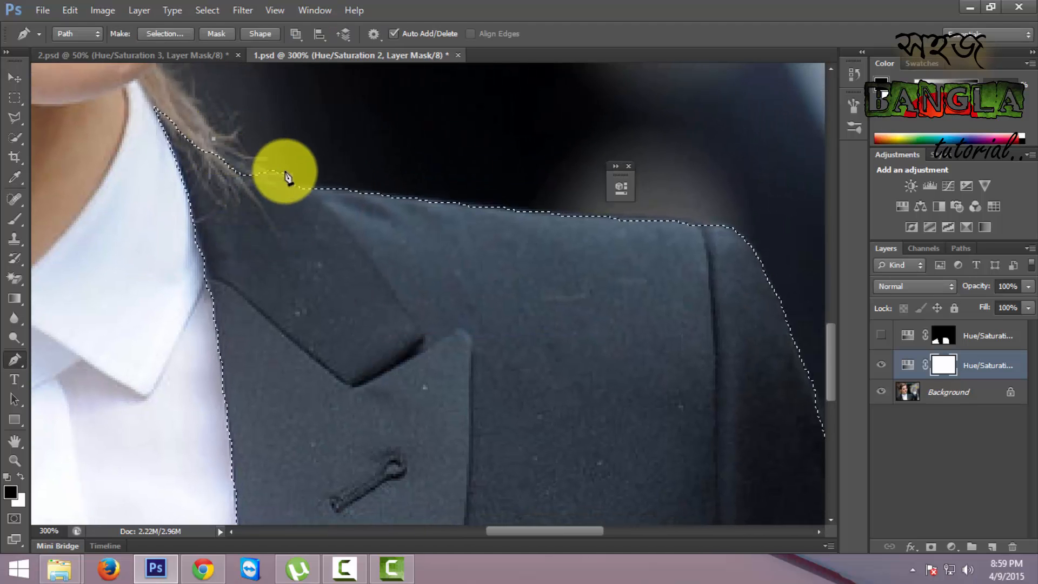
click(264, 200)
click(208, 189)
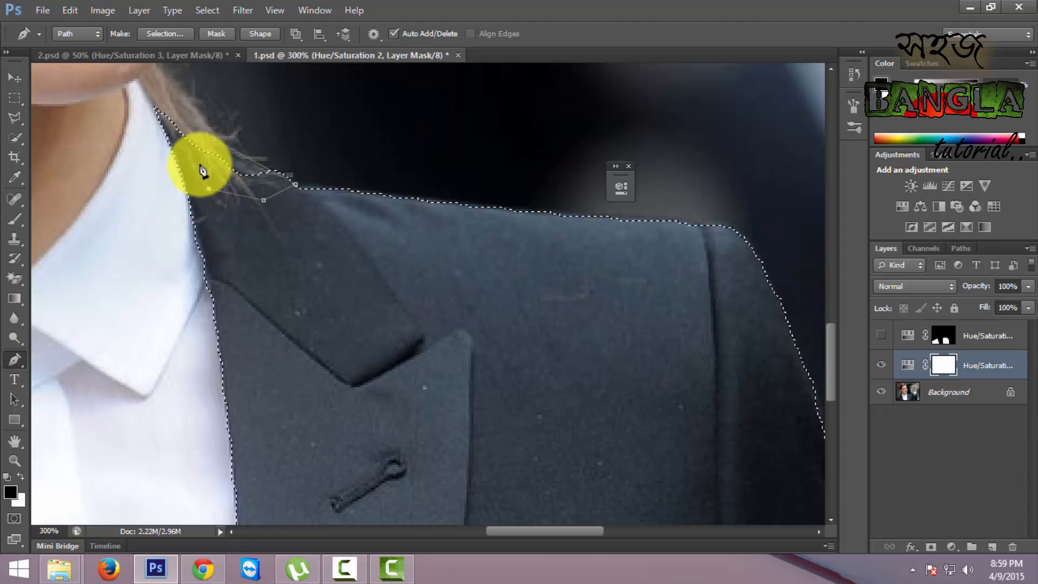
click(200, 163)
click(213, 143)
right_click(249, 170)
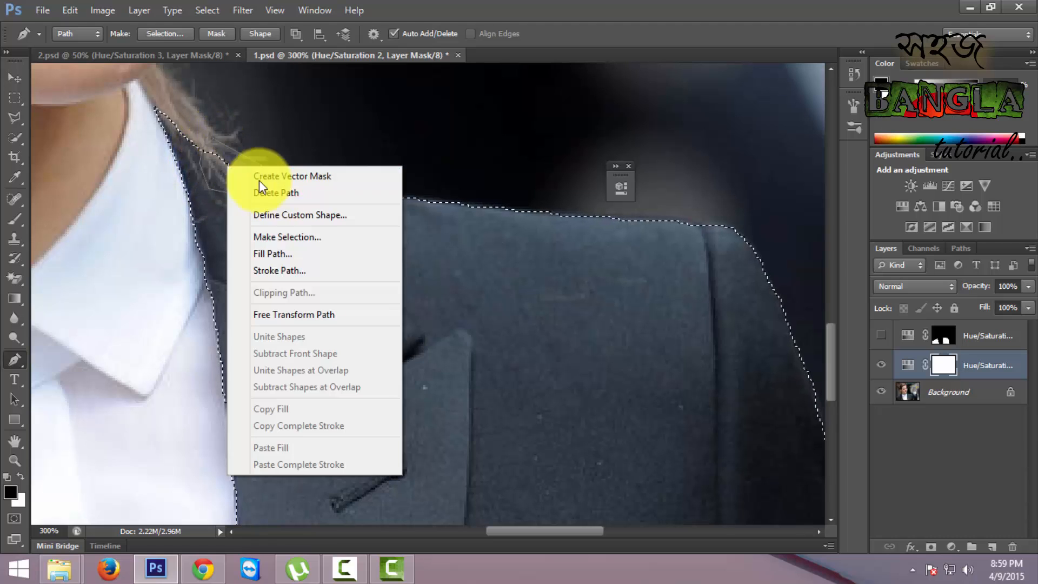
click(313, 233)
click(506, 290)
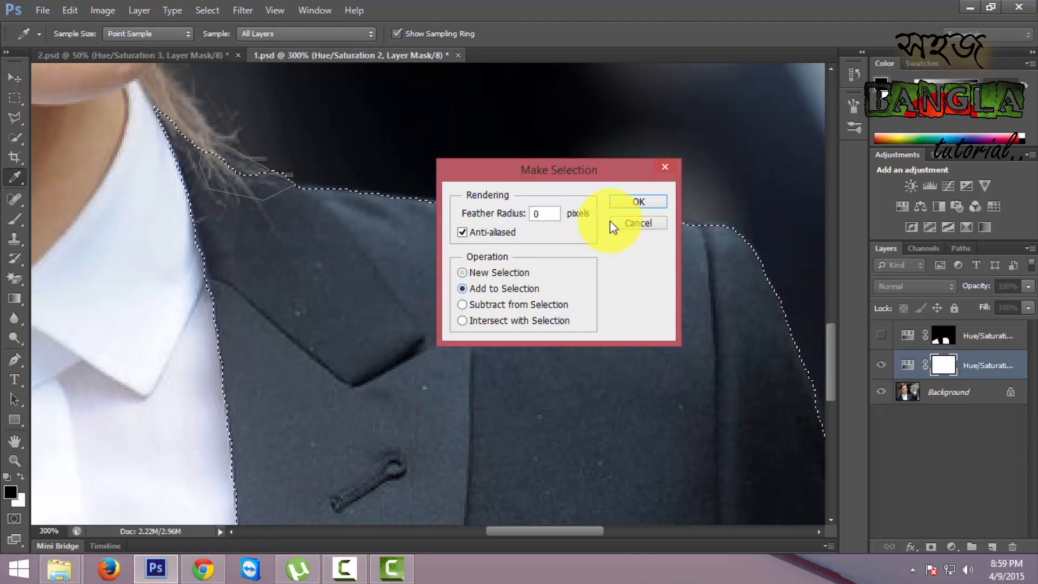
click(623, 203)
- Outline the small gap where the collar meets the shoulder, just past the hair, and add it to the selection
drag(393, 252, 348, 262)
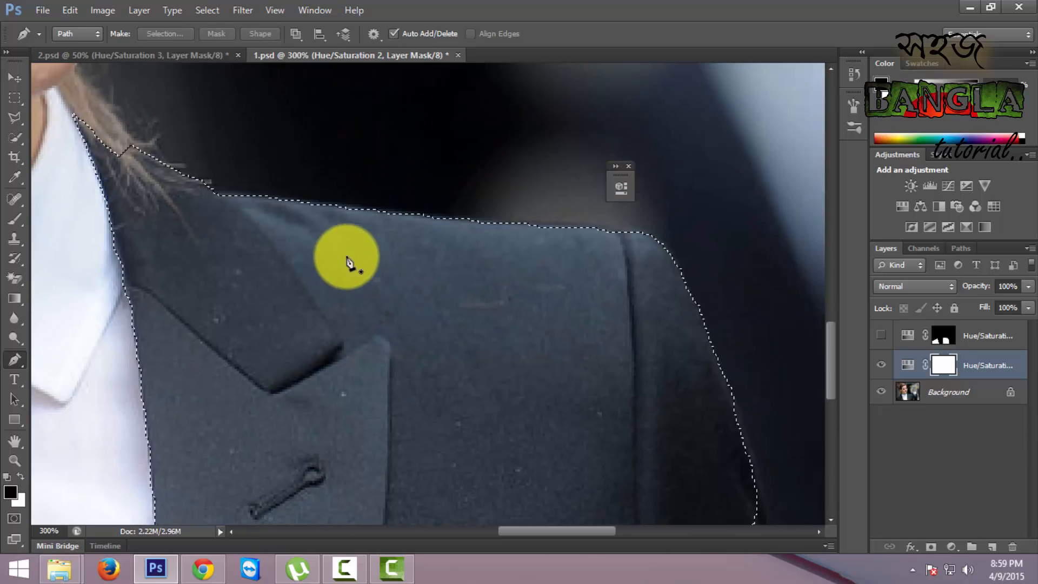
click(264, 195)
click(272, 214)
click(189, 218)
click(201, 202)
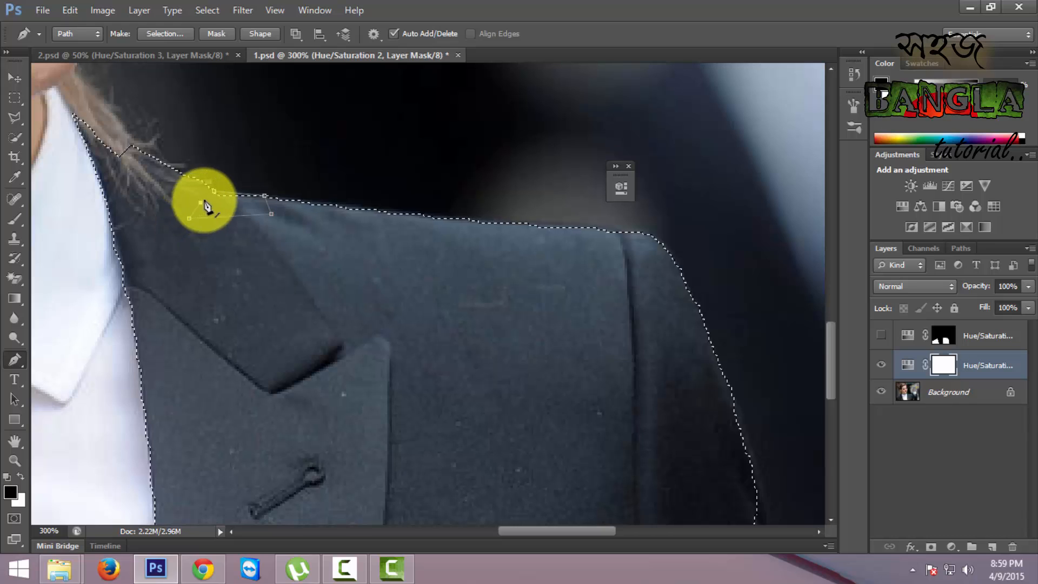
right_click(246, 201)
click(329, 272)
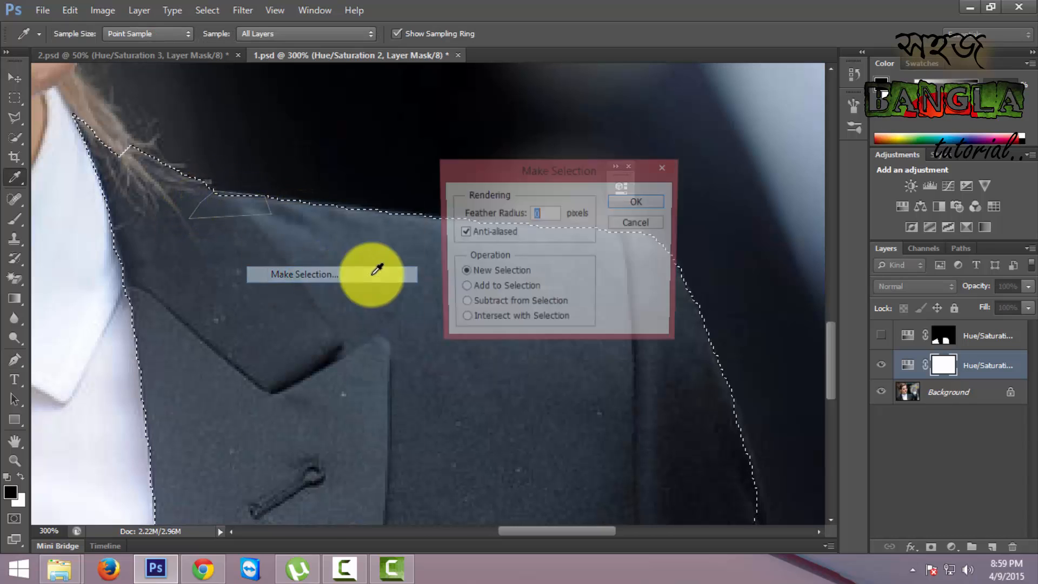
click(514, 287)
click(638, 202)
- Trace the upper shoulder edge out to the sleeve seam, close the path inside the jacket, and add it to the selection
scroll(303, 286, right, 3)
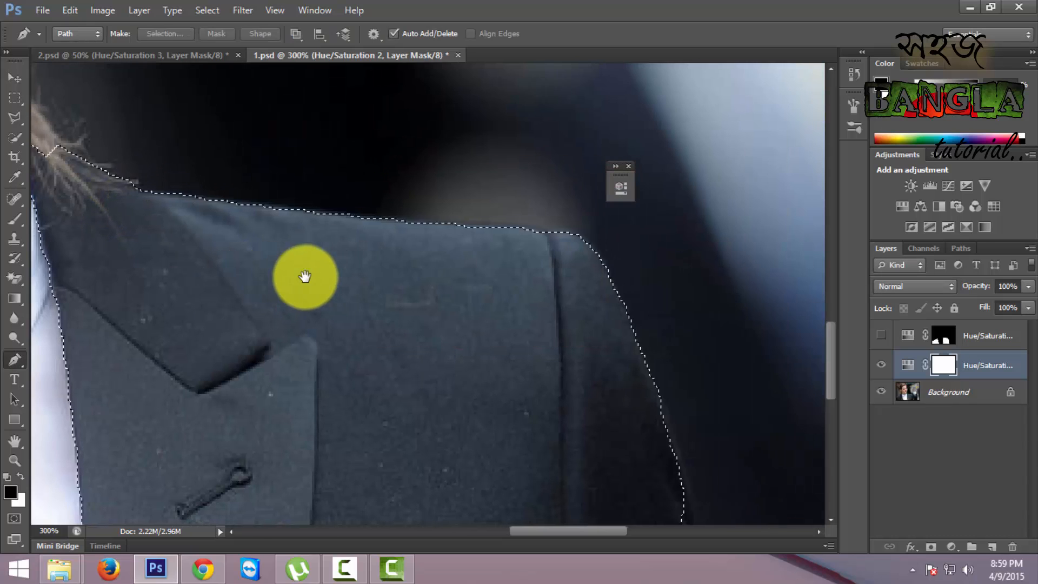
click(401, 220)
click(570, 229)
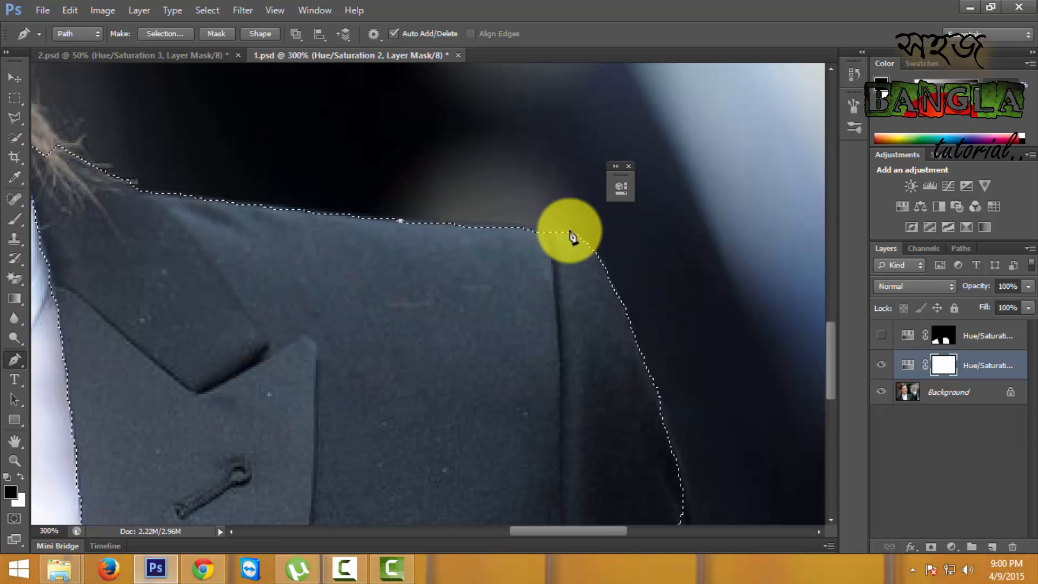
drag(468, 278, 440, 278)
click(376, 264)
click(400, 221)
right_click(436, 245)
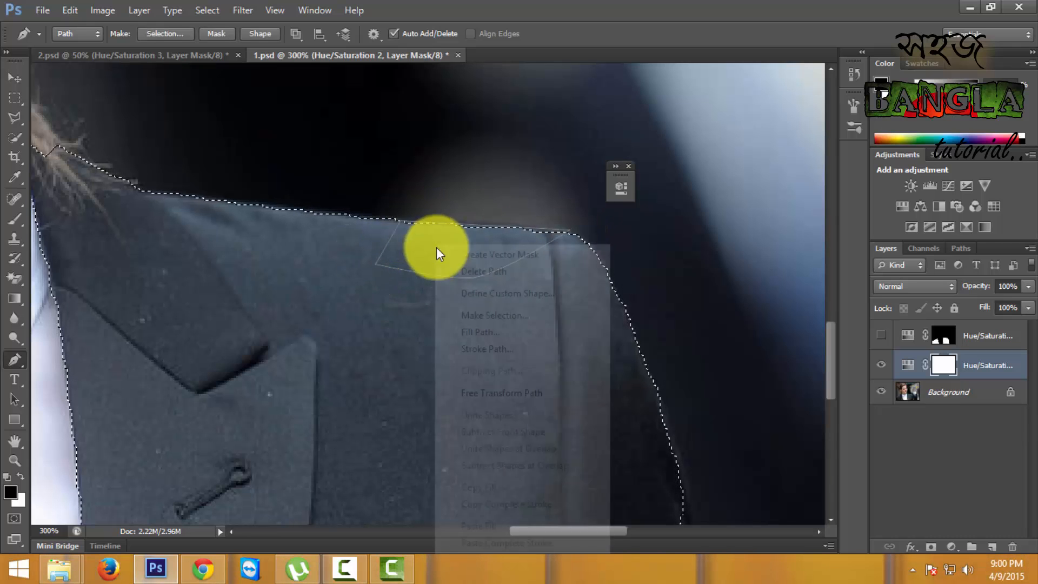
click(503, 313)
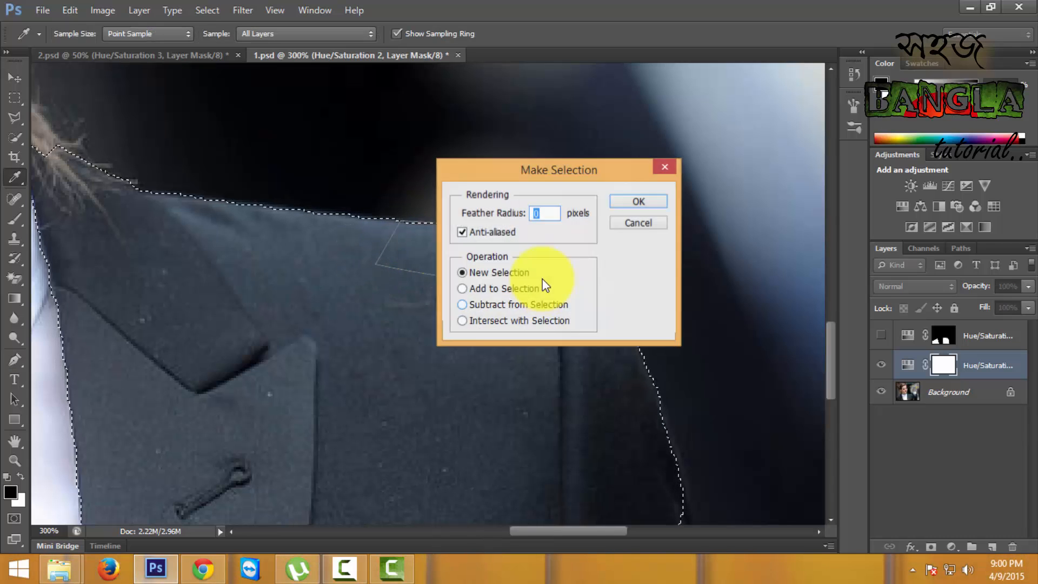
click(642, 198)
- Draw a closed path around the notch in the sleeve's outer edge, following the true edge with a curved segment
drag(473, 325, 398, 265)
drag(478, 359, 386, 211)
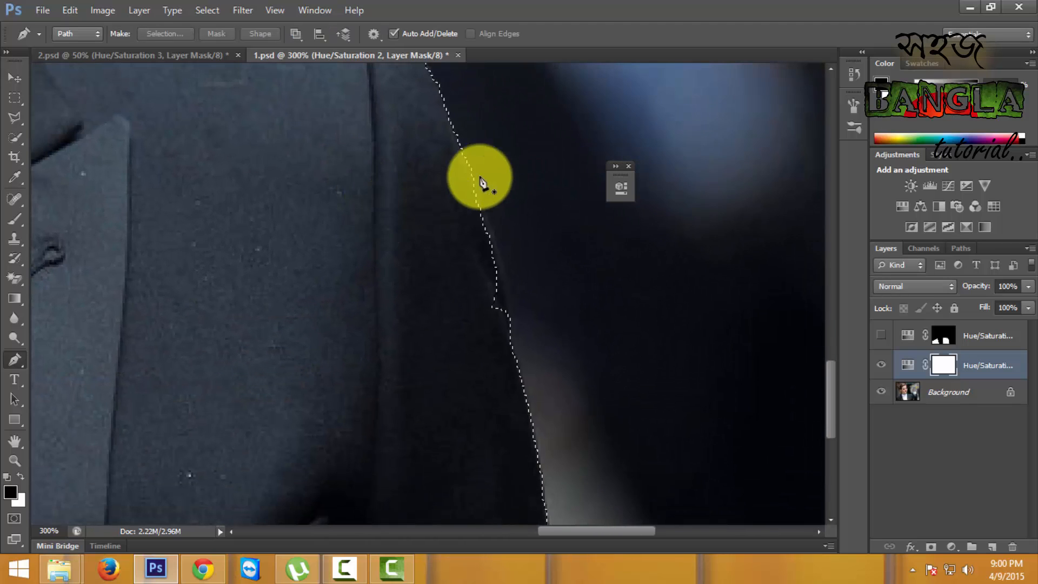
click(472, 173)
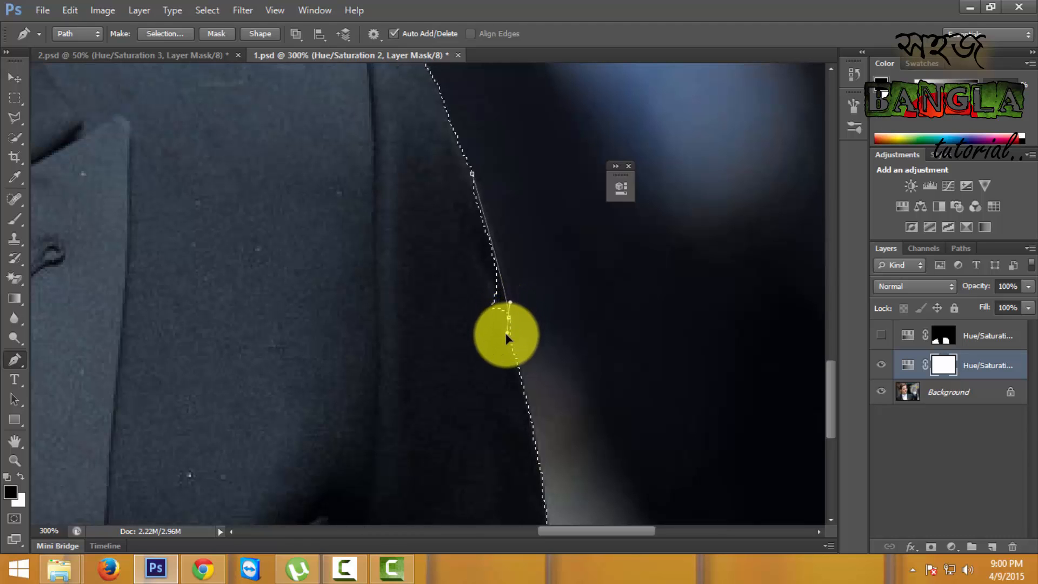
drag(504, 346, 503, 349)
click(449, 324)
click(431, 270)
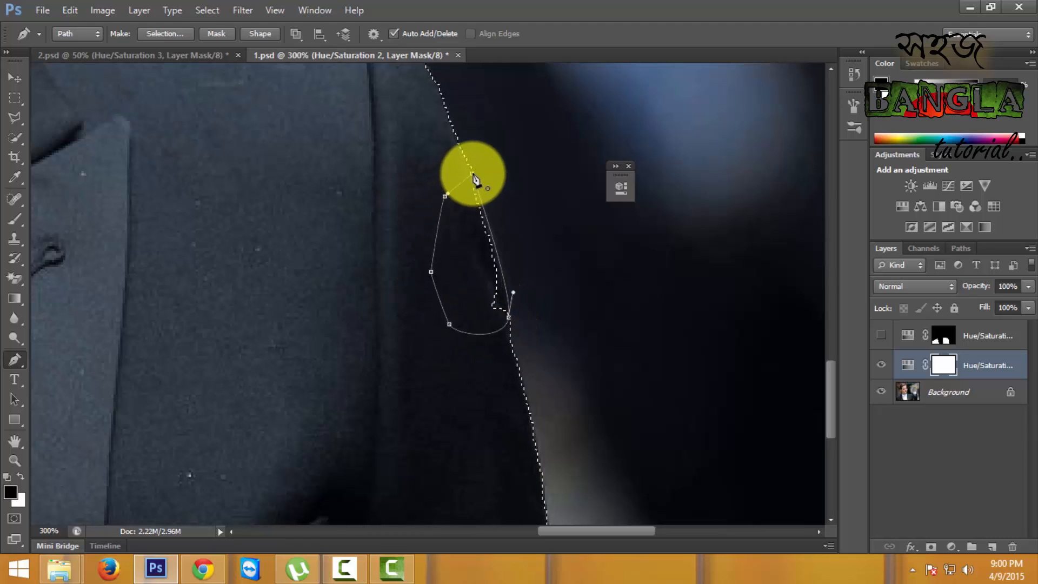
click(472, 174)
- Outline the missed tip of the jacket collar on the photo's left side, beside the shirt collar
drag(461, 391, 396, 153)
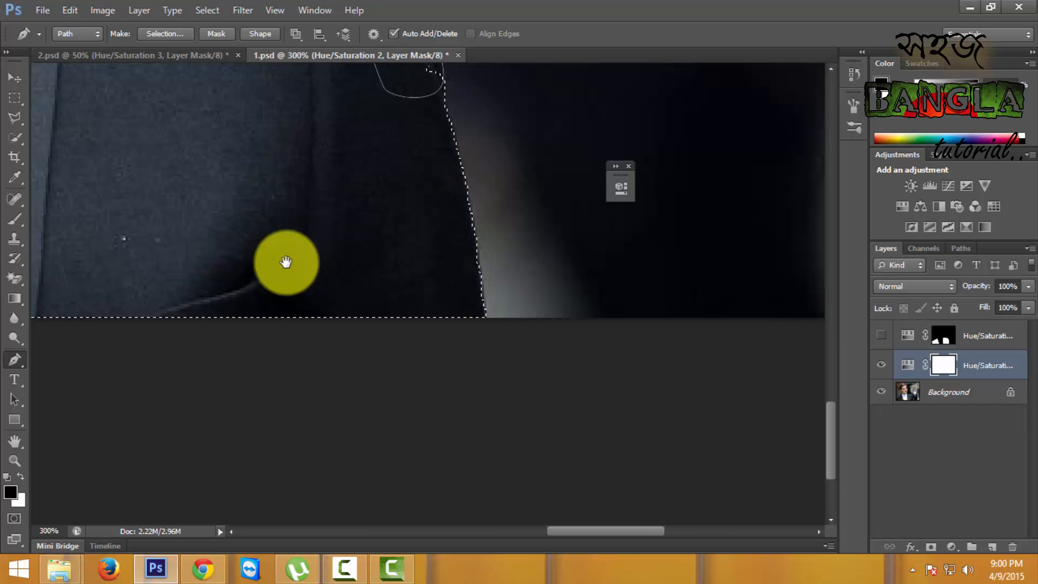
drag(177, 240, 396, 279)
drag(157, 214, 335, 316)
drag(254, 220, 428, 353)
drag(218, 195, 473, 385)
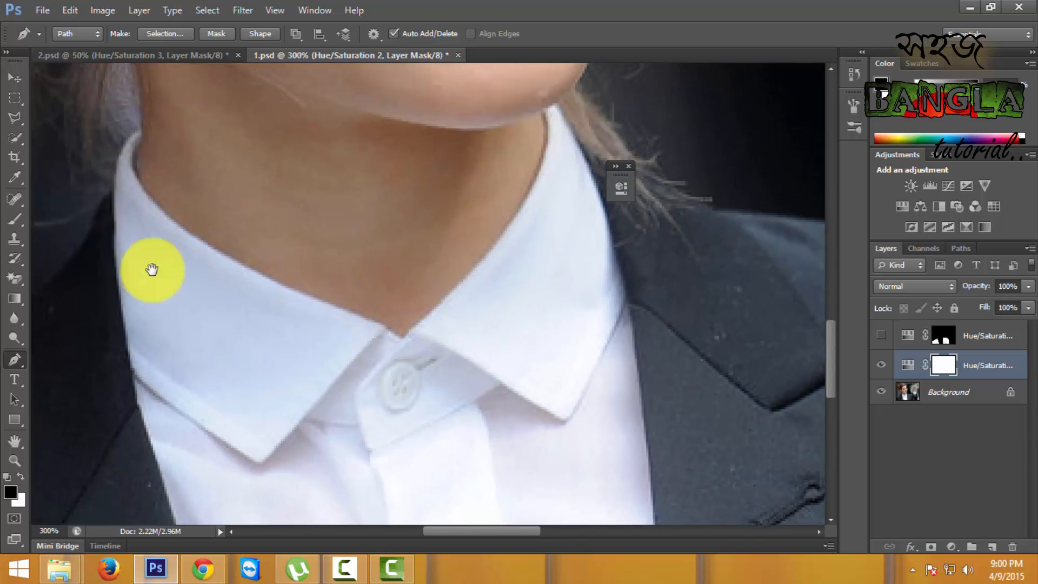
drag(152, 269, 301, 244)
key(ctrl+Return)
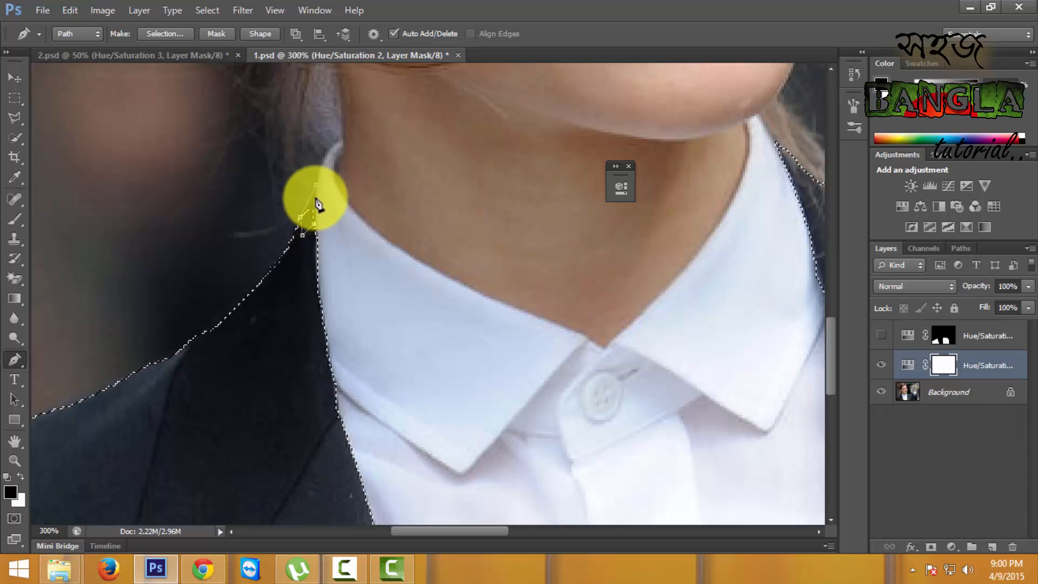
- Draw a closed path along the uneven selection edge on the left shoulder, just outside the lapel
drag(250, 354, 384, 275)
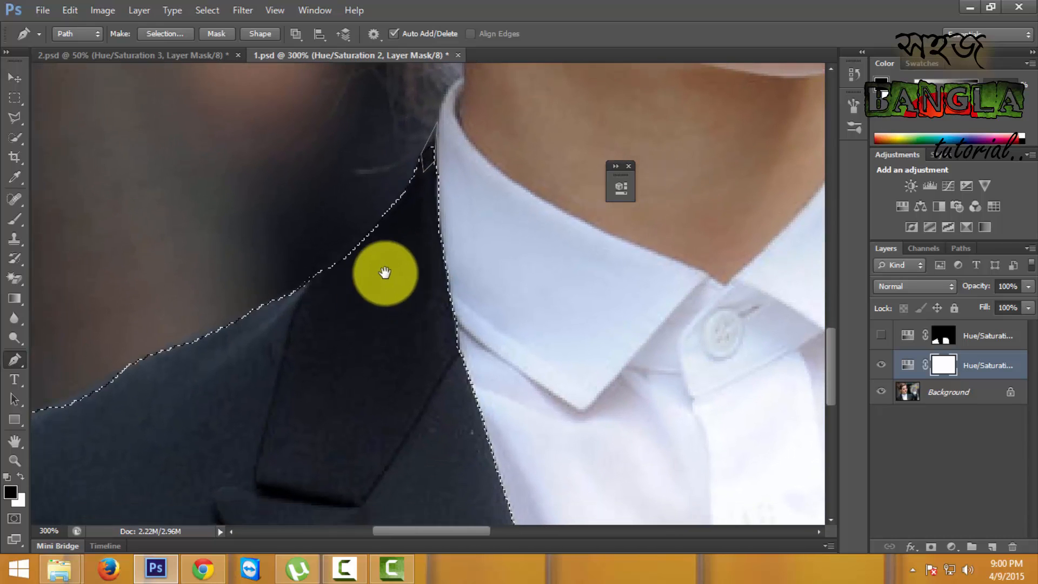
drag(352, 339, 418, 297)
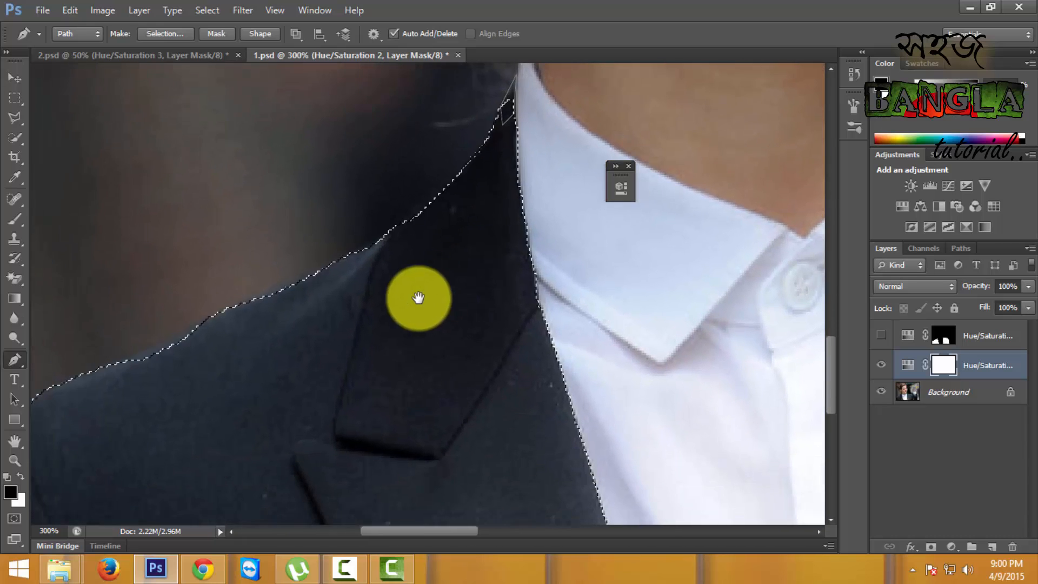
click(323, 272)
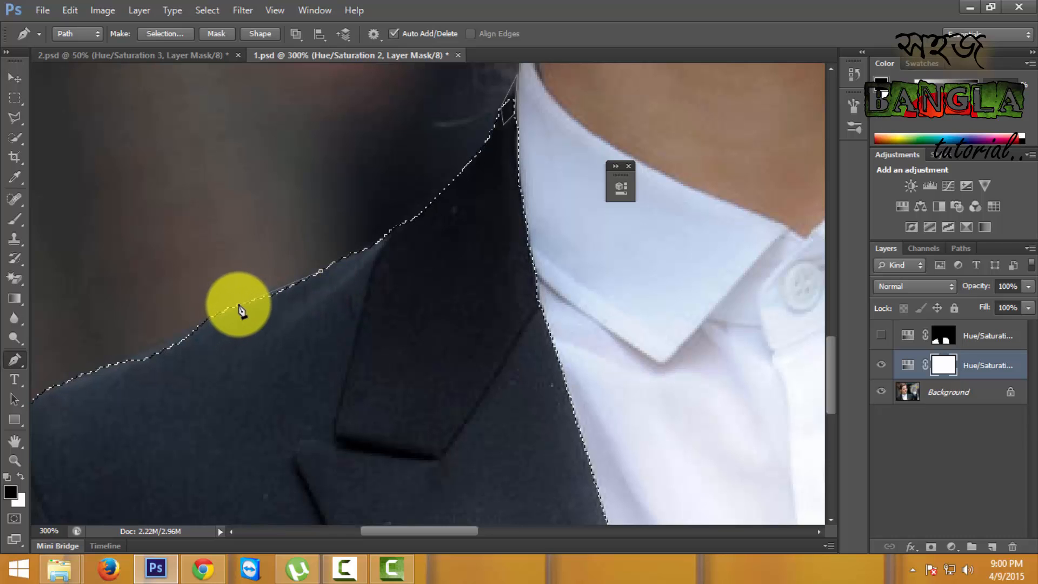
click(238, 307)
click(323, 271)
- Outline the next dip farther down the left shoulder, closing the path inside the jacket
drag(201, 384, 313, 350)
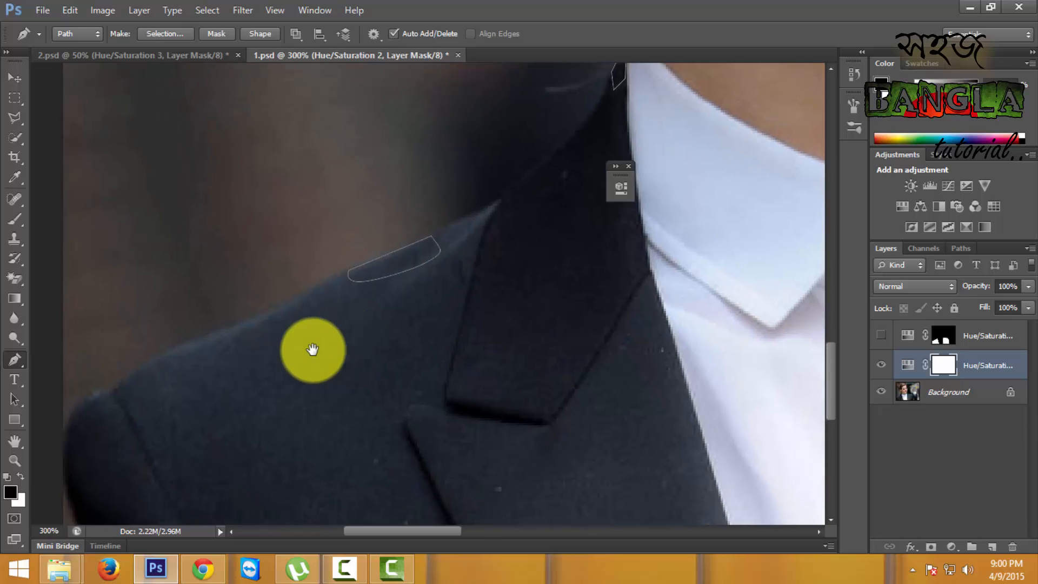
click(319, 285)
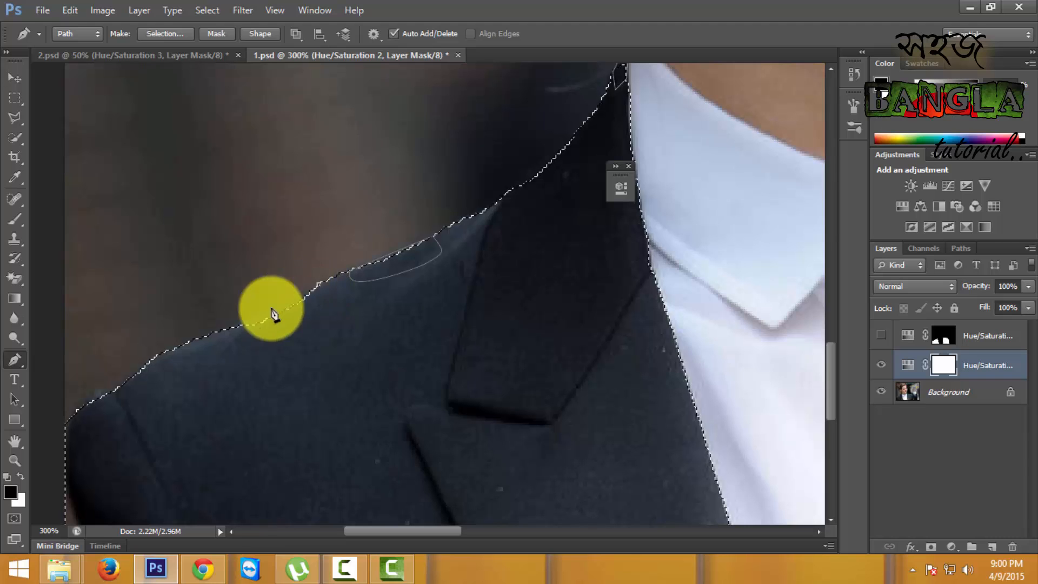
click(233, 326)
click(221, 361)
click(337, 307)
click(320, 285)
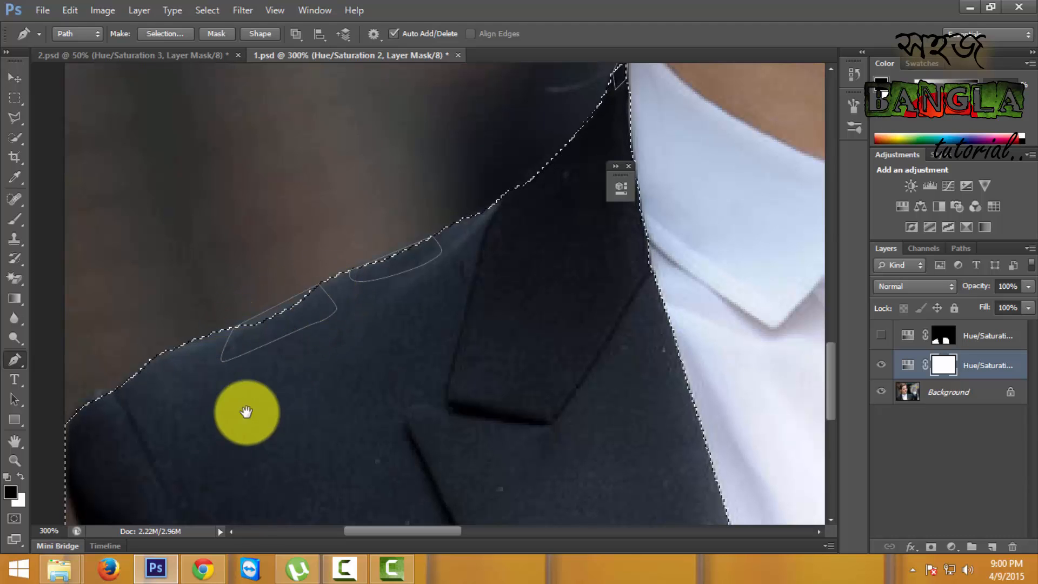
- Draw a small closed path around the outer corner of the left shoulder, at the top of the sleeve seam
drag(246, 412, 331, 339)
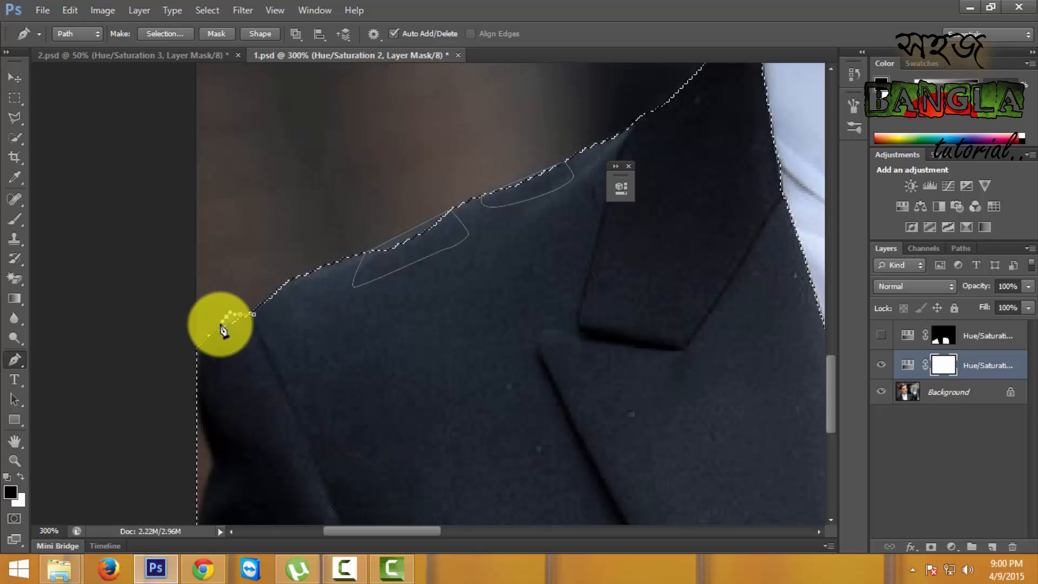
drag(220, 325, 219, 330)
drag(226, 339, 261, 341)
drag(269, 336, 270, 330)
click(257, 316)
- Convert the closed shoulder paths into a selection added to the existing jacket selection, with a 0-pixel feather radius and anti-aliasing
drag(423, 361, 368, 285)
right_click(350, 171)
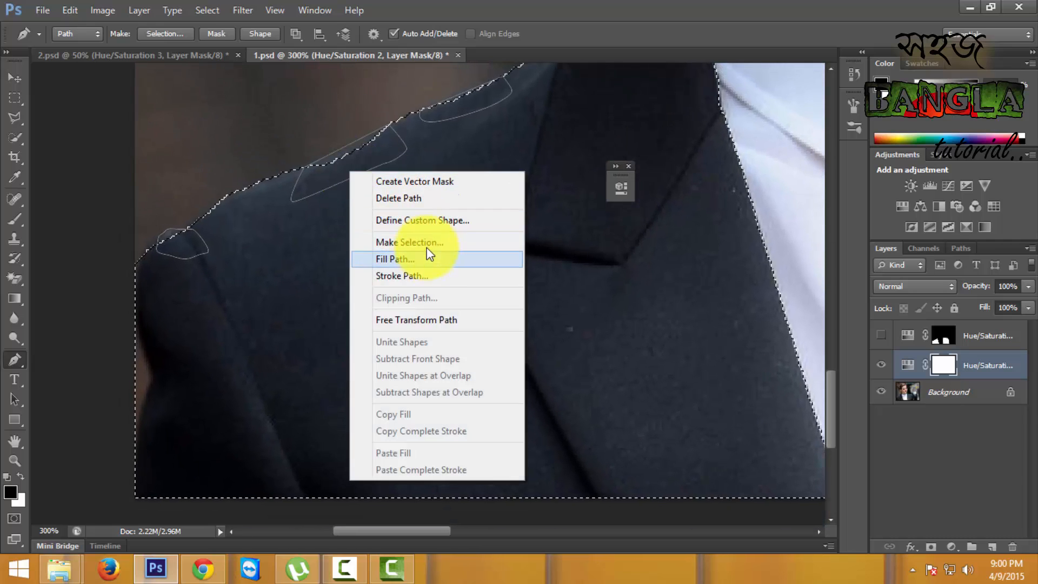
click(427, 242)
click(508, 288)
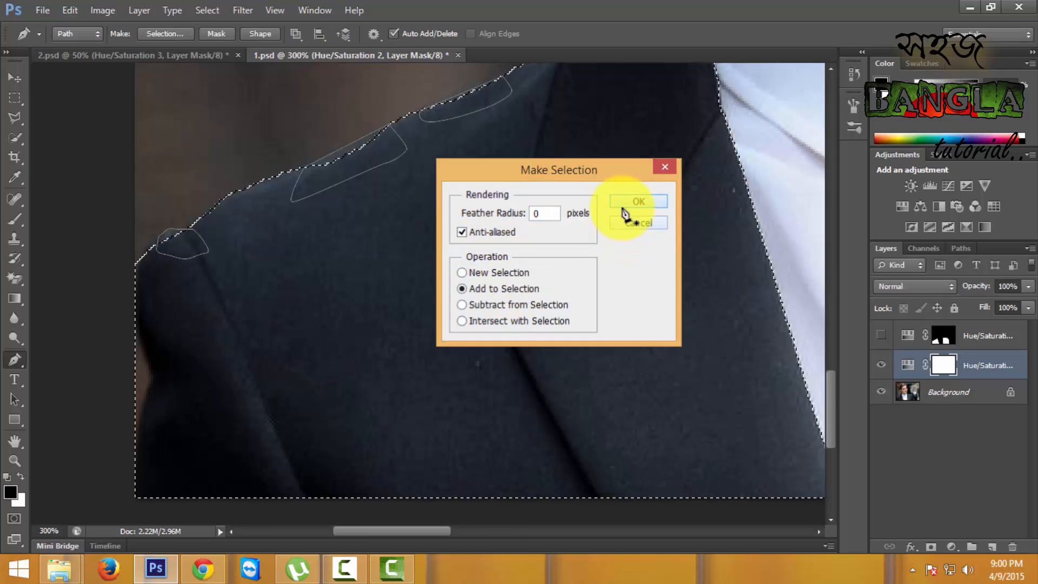
click(629, 204)
- Draw a closed Pen path over the shirt collar's outer edge where it meets the lapel on the photo's right side
drag(443, 199, 91, 296)
drag(257, 243, 260, 467)
mouse_move(238, 279)
mouse_down()
mouse_move(304, 366)
mouse_move(521, 344)
mouse_up()
key(o)
mouse_move(274, 297)
mouse_down()
mouse_move(410, 282)
mouse_move(660, 225)
mouse_up()
drag(373, 293, 367, 380)
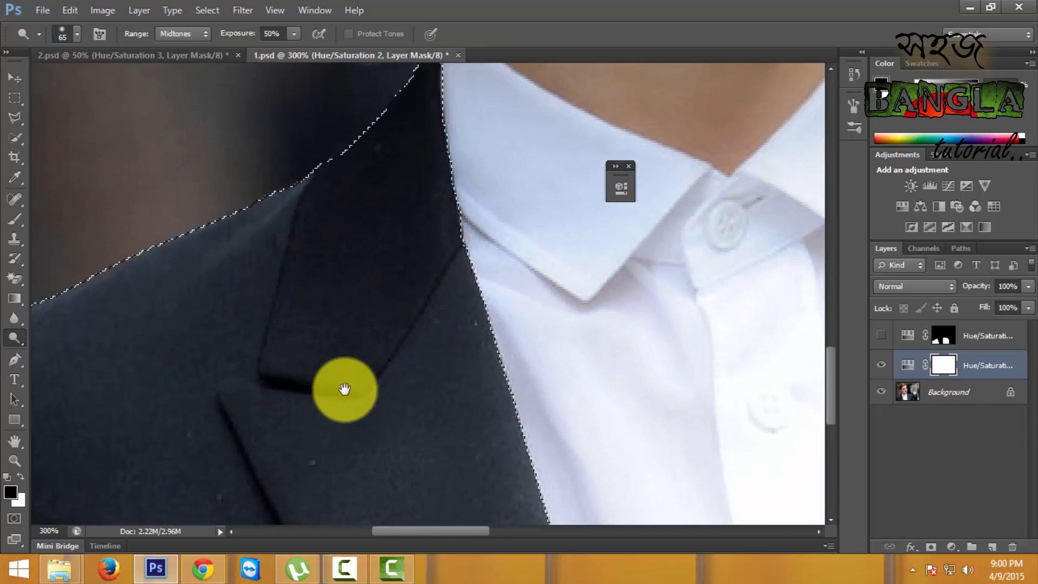
drag(340, 280, 197, 316)
drag(456, 237, 348, 294)
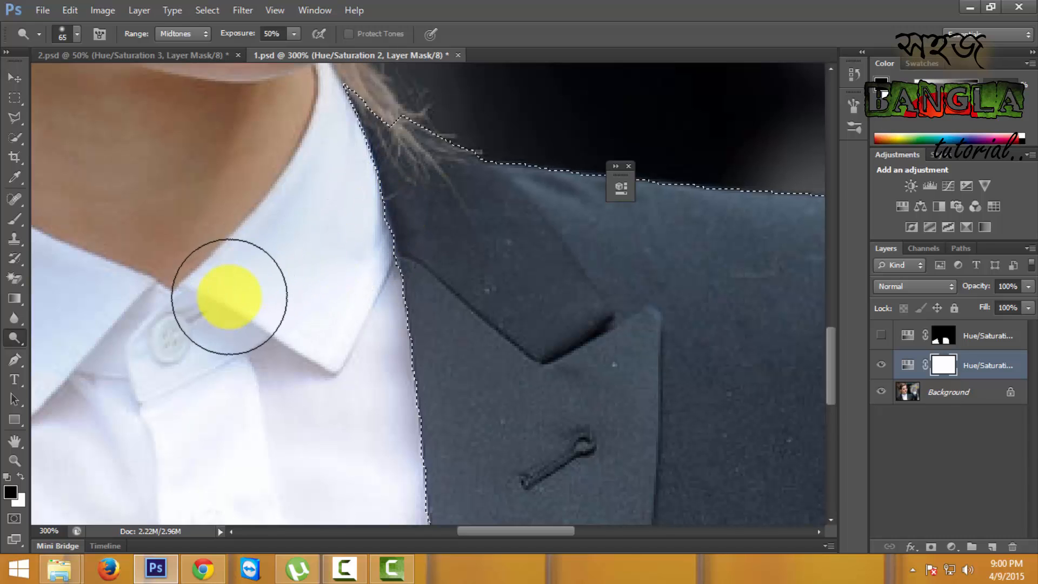
key(p)
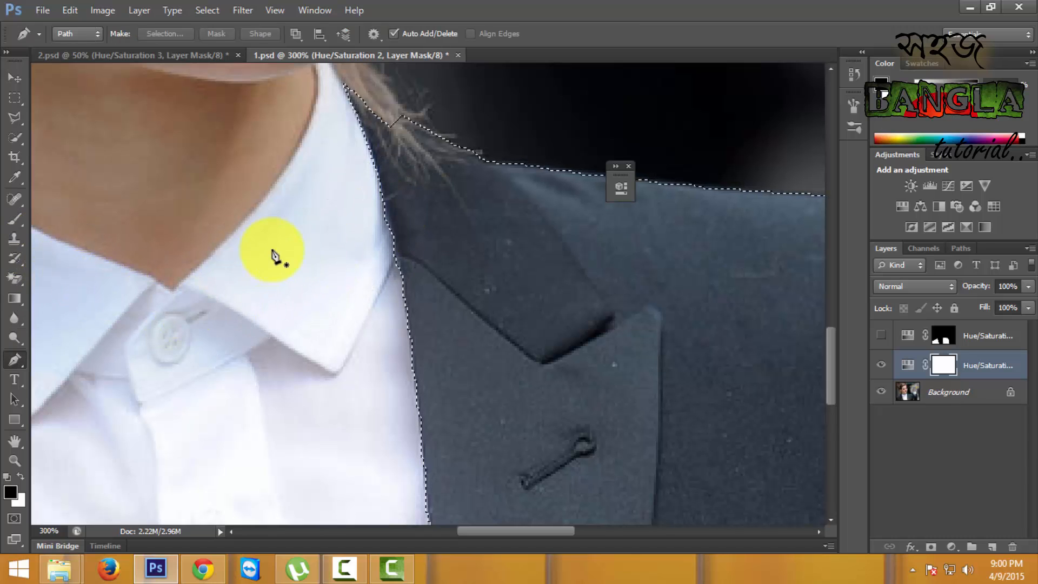
drag(348, 309, 344, 281)
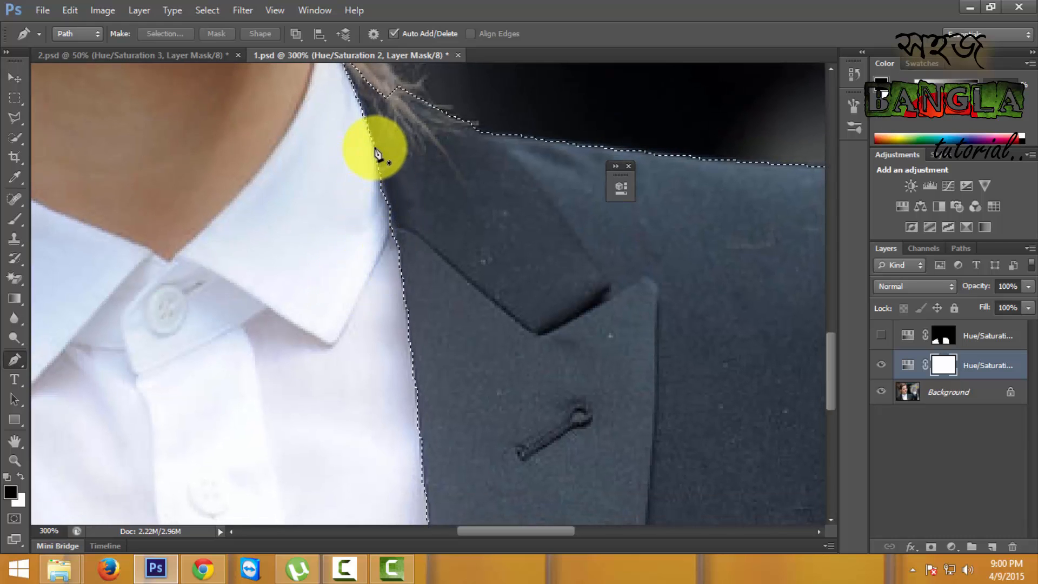
click(375, 147)
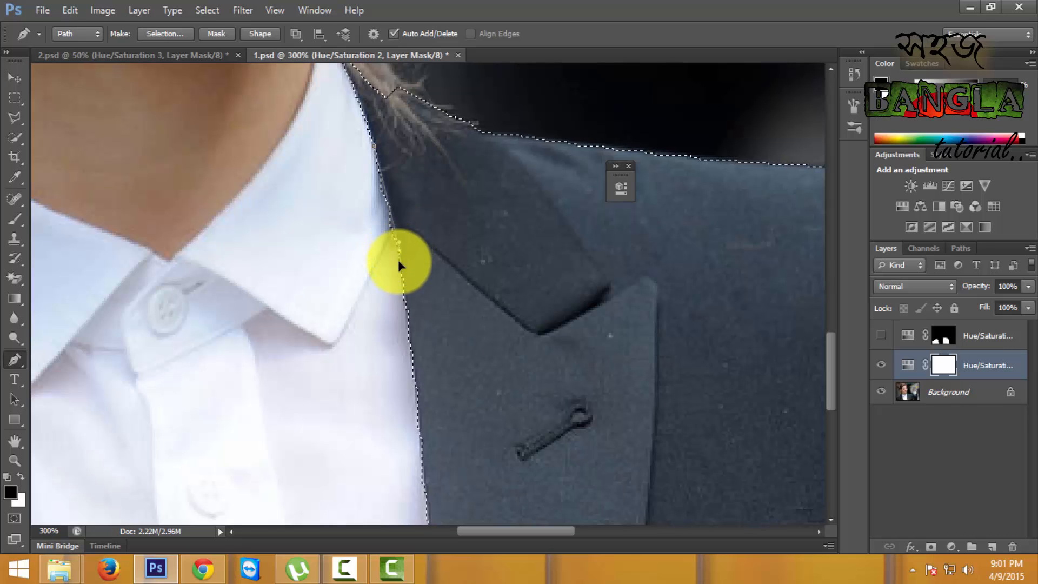
drag(398, 261, 400, 269)
drag(330, 247, 327, 239)
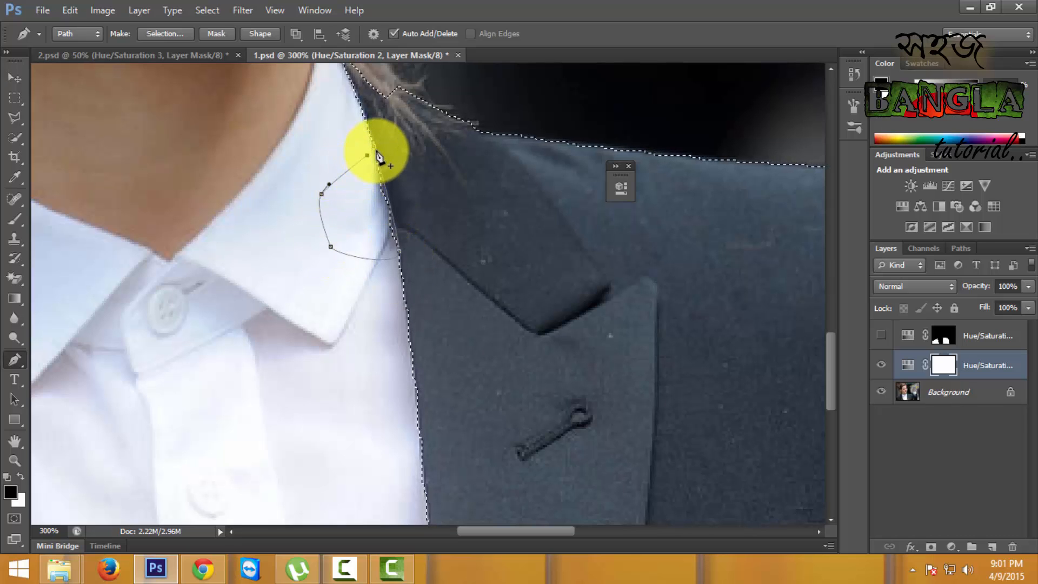
- Subtract the shirt-collar path from the jacket selection with a 0-pixel feather radius
right_click(389, 187)
click(430, 255)
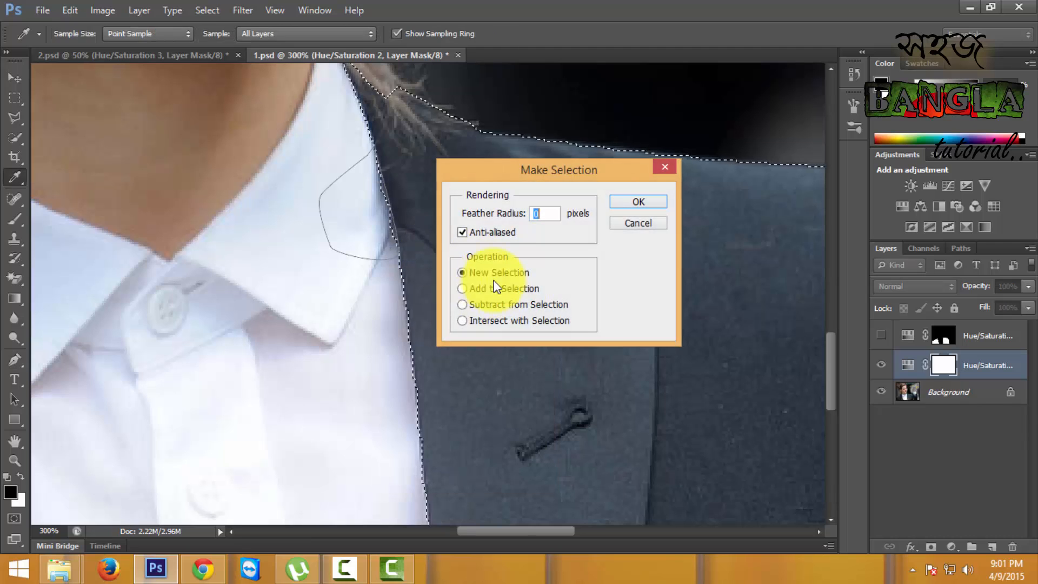
click(516, 307)
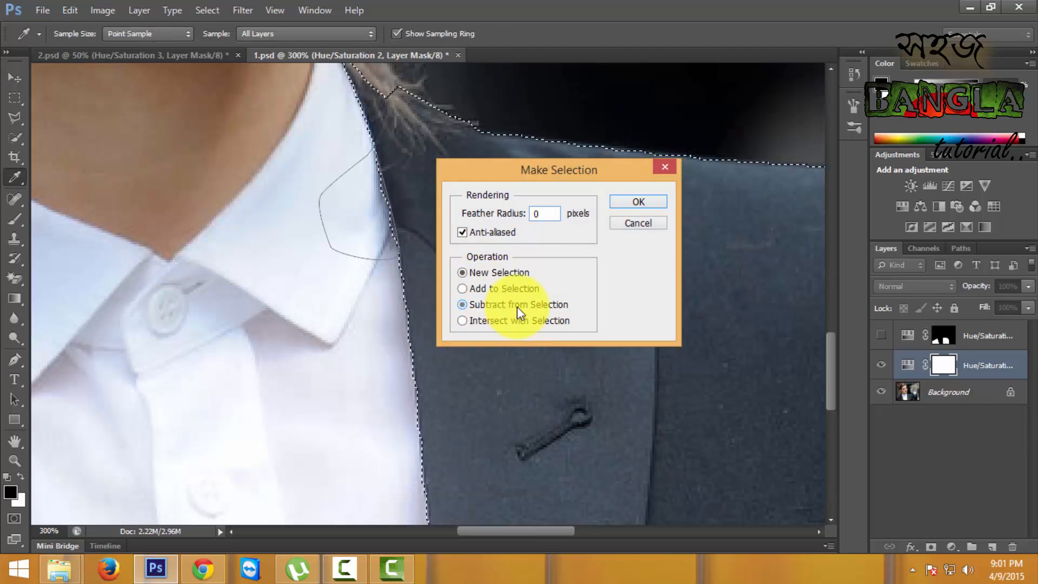
click(642, 202)
- Draw a closed Pen path around the sliver of background beside the sleeve at the photo's left edge
drag(273, 317, 538, 192)
drag(306, 264, 624, 229)
drag(311, 289, 552, 248)
drag(366, 335, 430, 239)
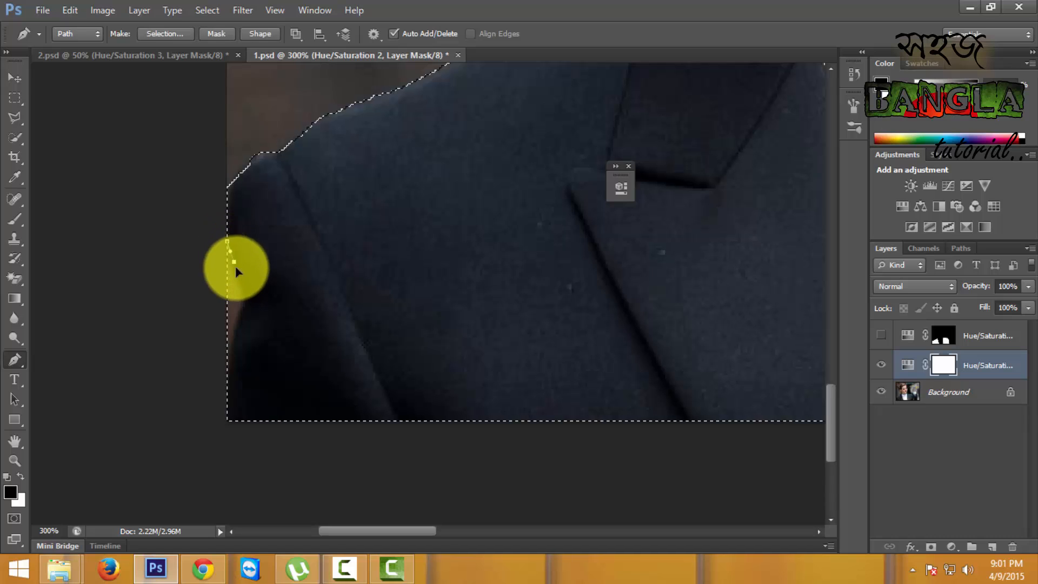
drag(236, 270, 212, 392)
key(ctrl+z)
alt+click(245, 300)
drag(181, 333, 183, 316)
drag(184, 280, 195, 261)
drag(205, 252, 208, 290)
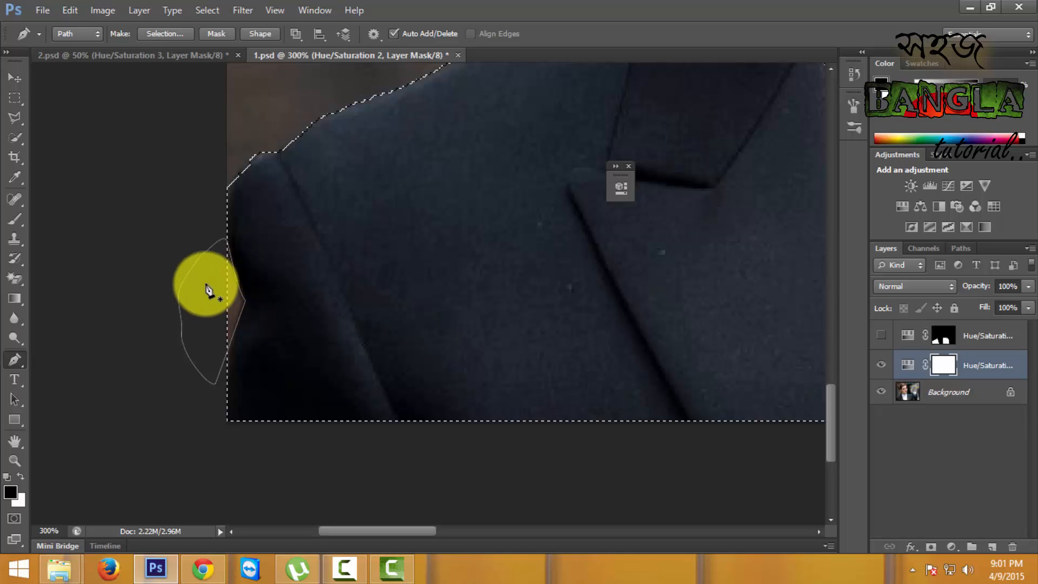
- Subtract the path beside the sleeve from the jacket selection with a 0-pixel feather radius
right_click(206, 287)
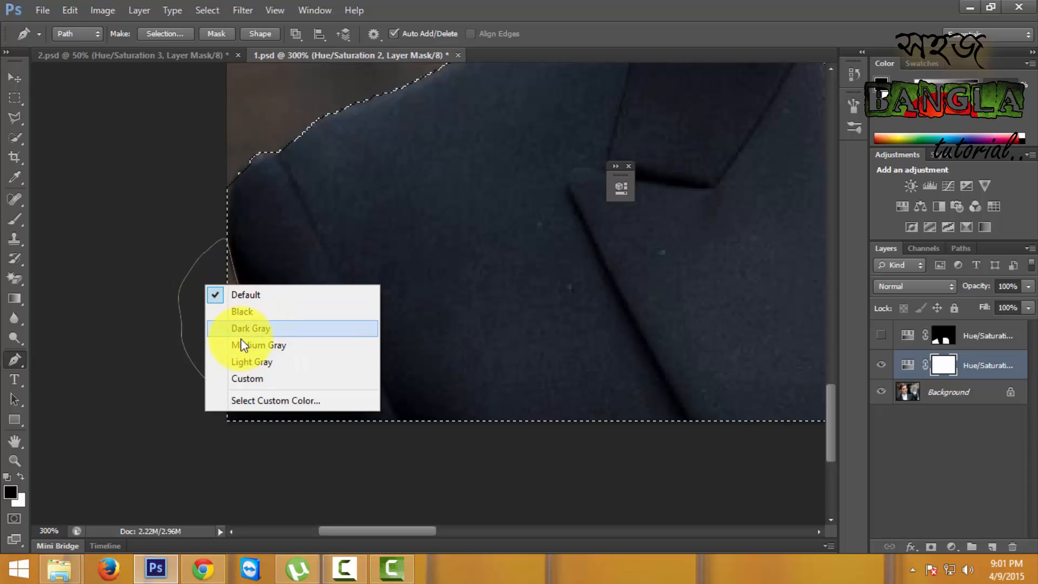
click(238, 295)
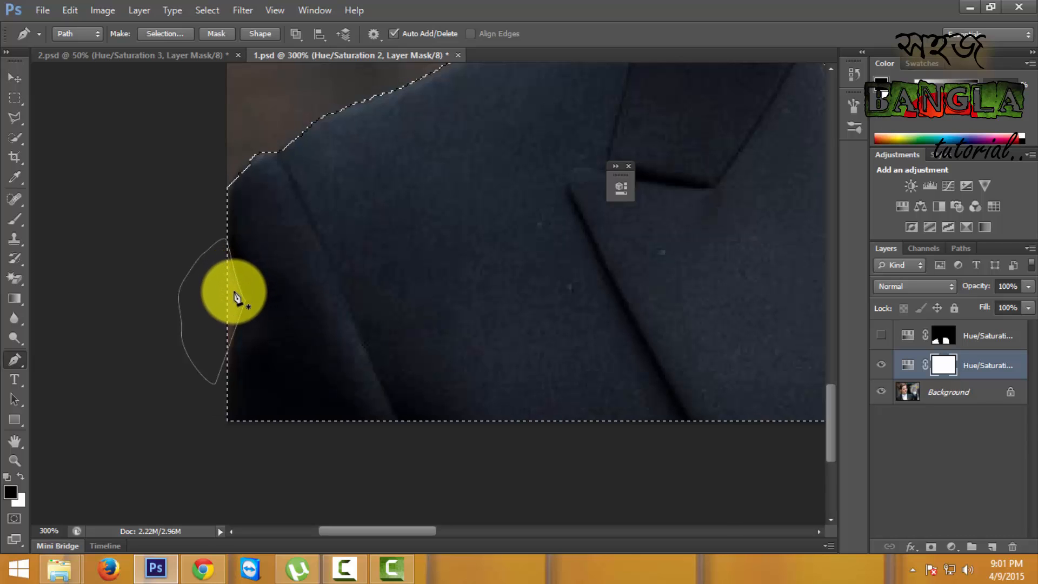
right_click(238, 297)
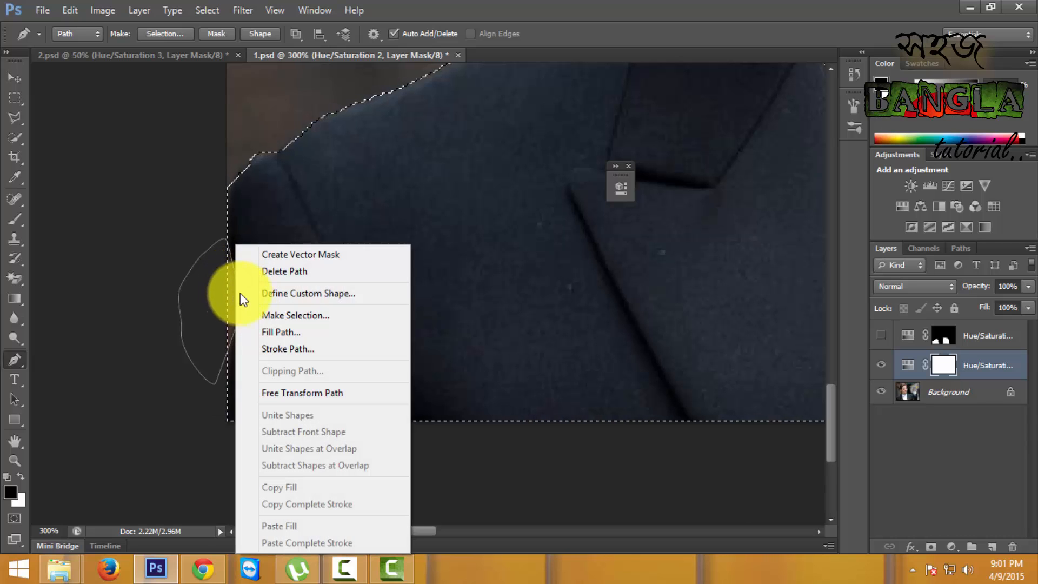
click(299, 316)
drag(554, 172, 530, 163)
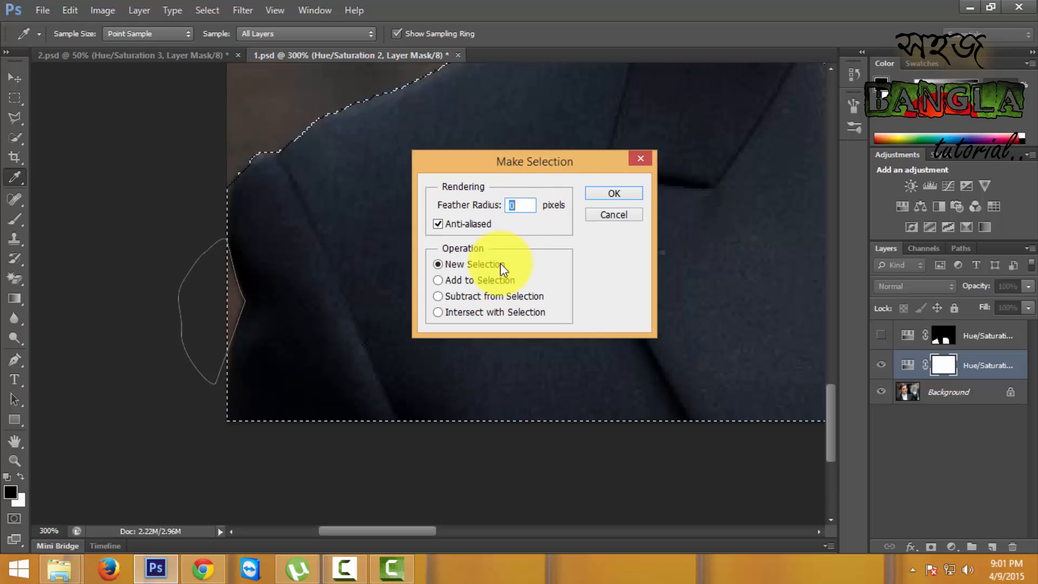
click(616, 194)
- Switch to the Quick Selection tool with a 25-pixel brush and open Refine Edge for the jacket selection
mouse_move(640, 183)
mouse_down()
mouse_move(390, 436)
mouse_move(452, 417)
mouse_move(552, 331)
mouse_move(383, 301)
mouse_up()
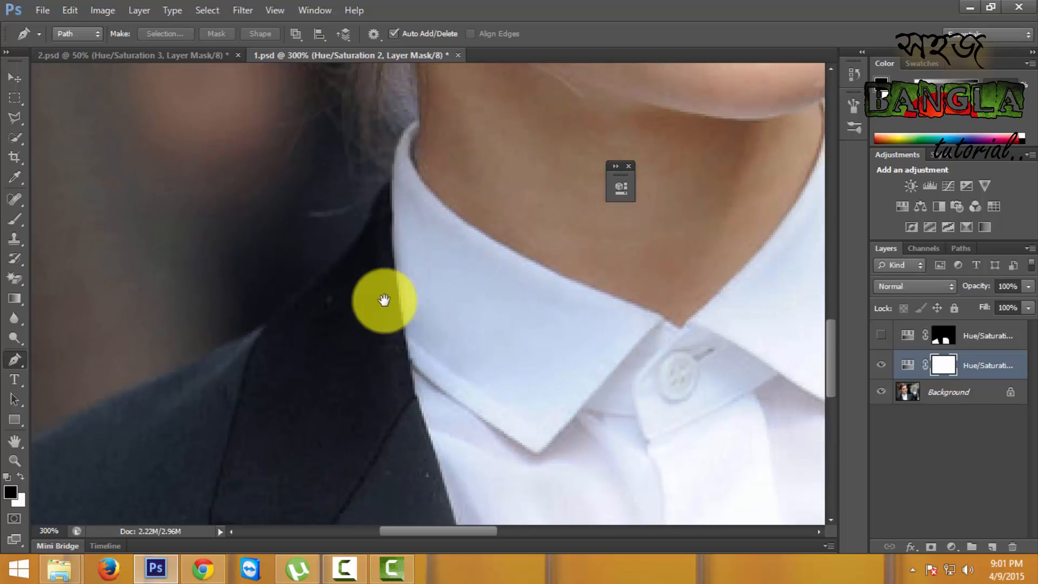
drag(505, 297, 416, 357)
drag(645, 328, 413, 285)
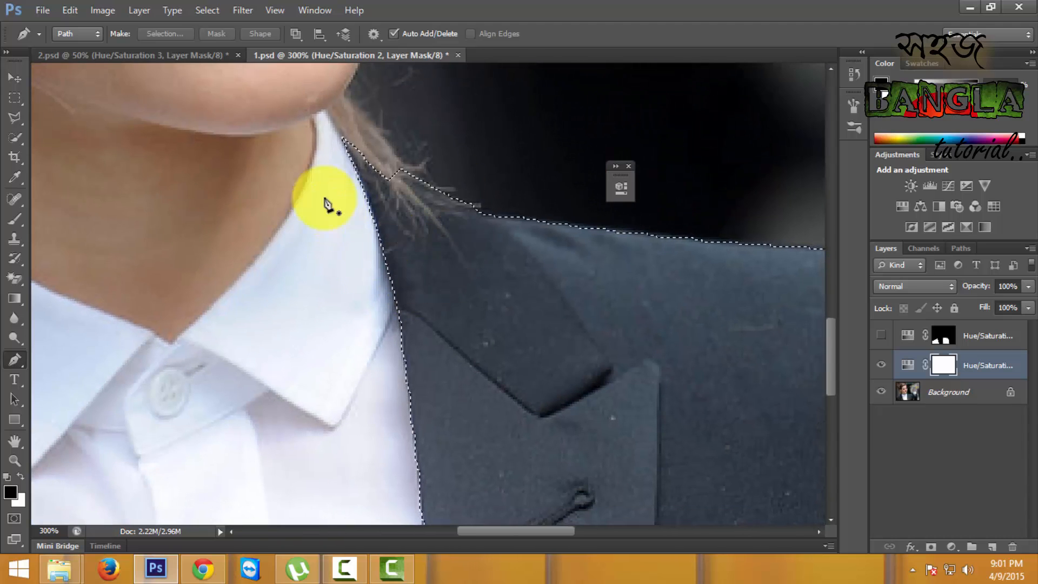
click(15, 137)
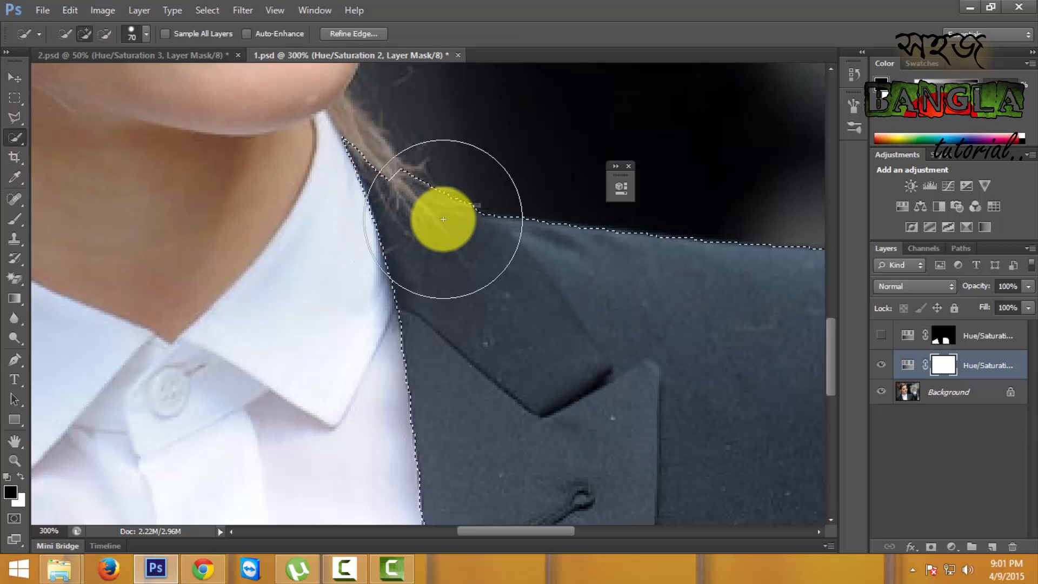
key(bracketleft)
key(bracketleft)
key(bracketleft)
key(bracketleft)
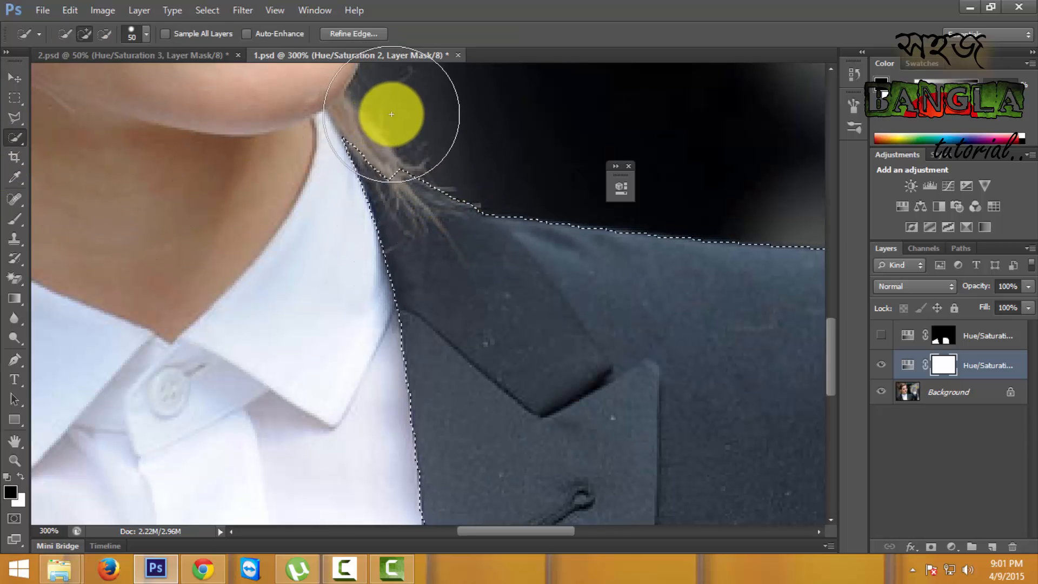
key(bracketleft)
key(bracketleft)
click(349, 35)
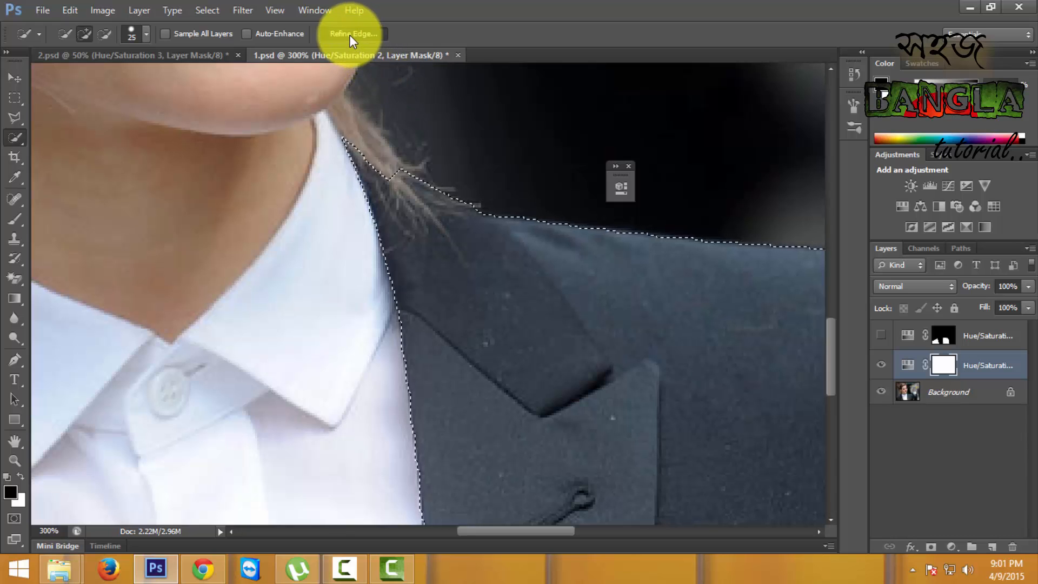
drag(700, 143, 765, 135)
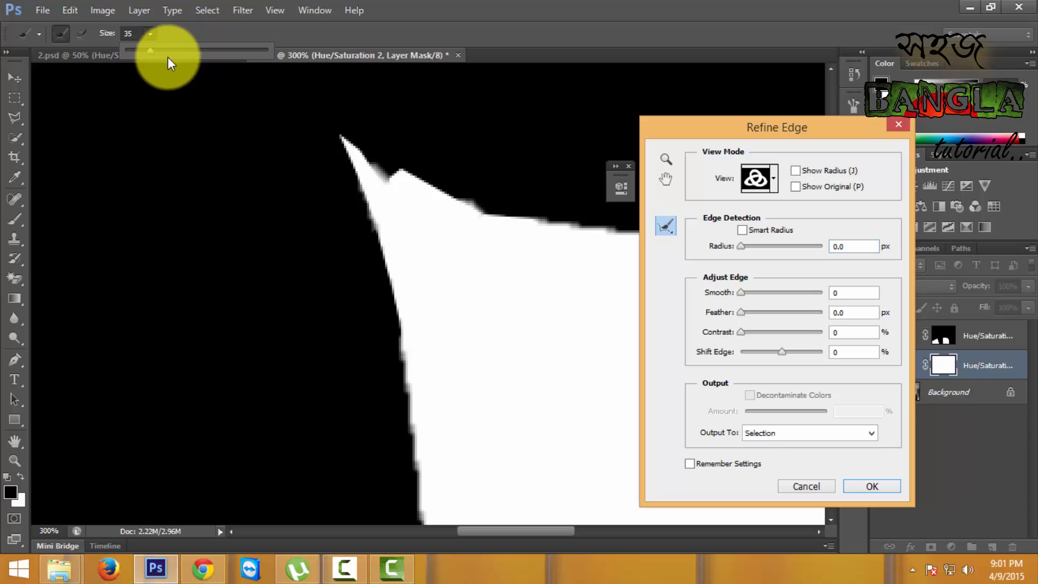
- Refine the selection edge with a size 12 radius brush over the hair strands at the jacket collar, outputting to a selection
drag(152, 47, 134, 47)
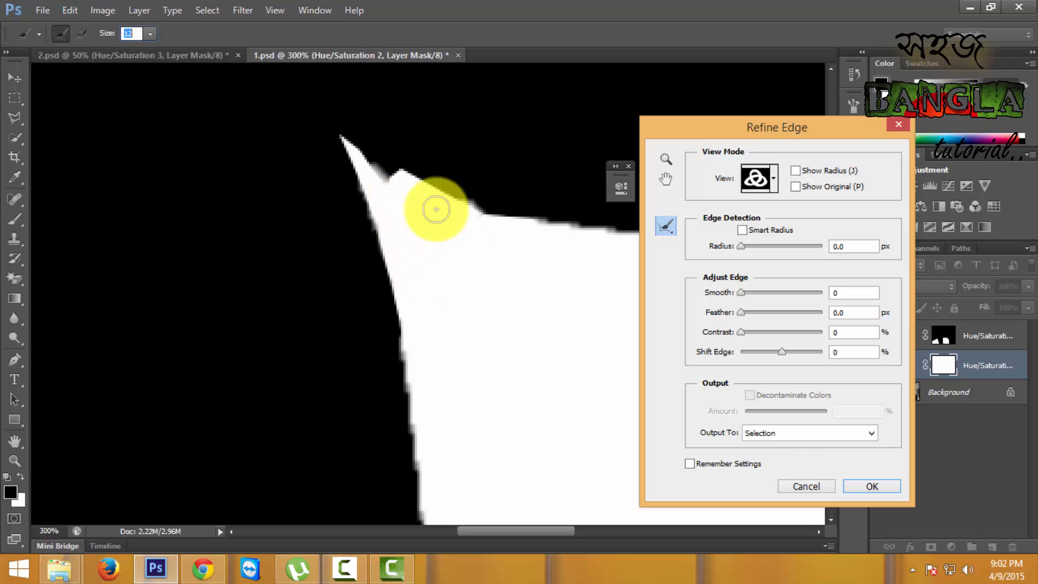
mouse_move(436, 210)
mouse_down()
mouse_move(398, 196)
mouse_move(388, 172)
mouse_move(376, 176)
mouse_move(367, 186)
mouse_move(369, 210)
mouse_move(384, 217)
mouse_move(374, 246)
mouse_up()
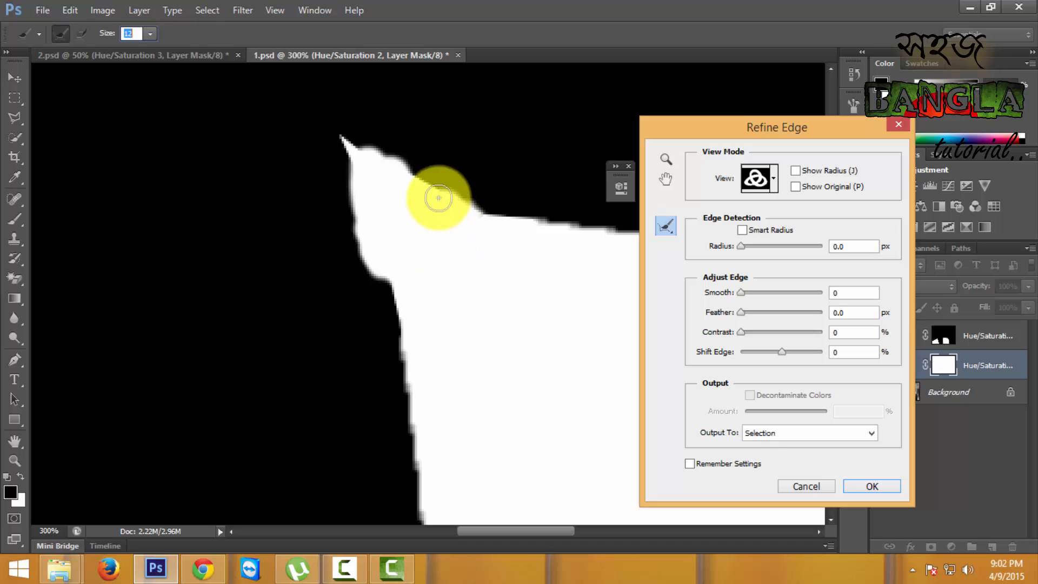
mouse_move(413, 185)
mouse_down()
mouse_move(342, 175)
mouse_move(357, 165)
mouse_move(387, 176)
mouse_move(413, 210)
mouse_up()
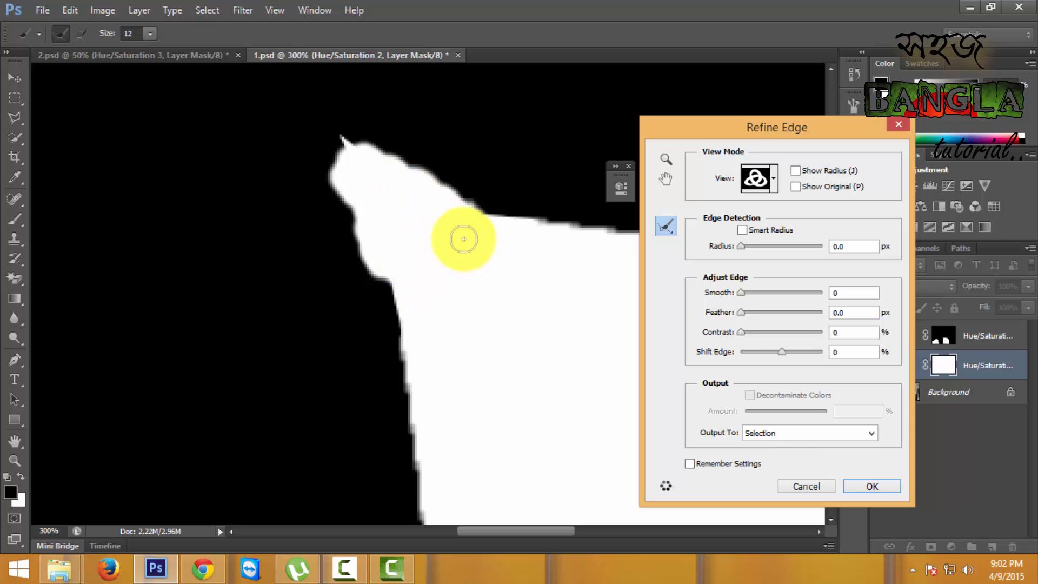
drag(382, 168, 348, 146)
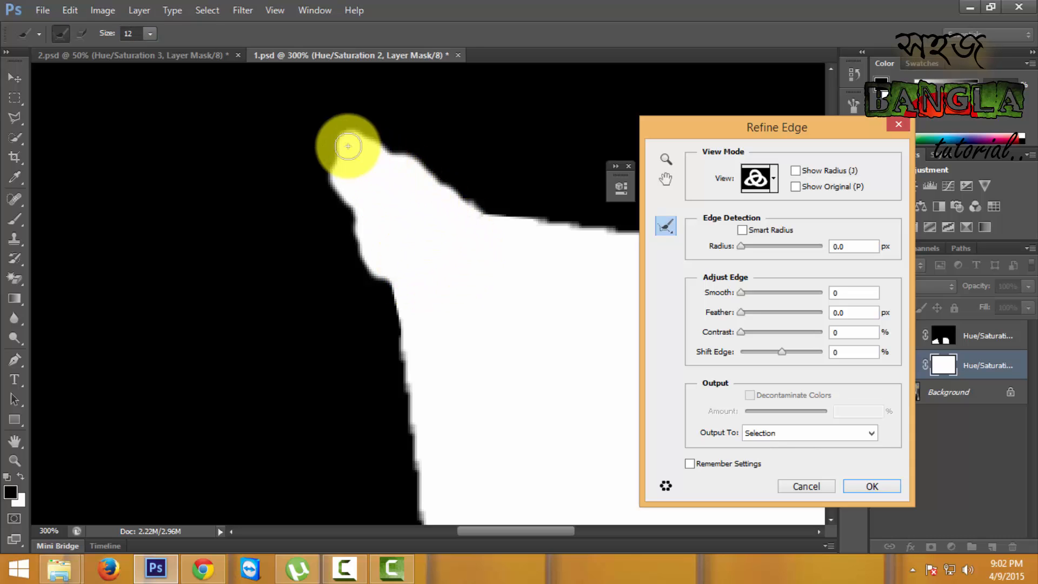
drag(418, 278, 466, 280)
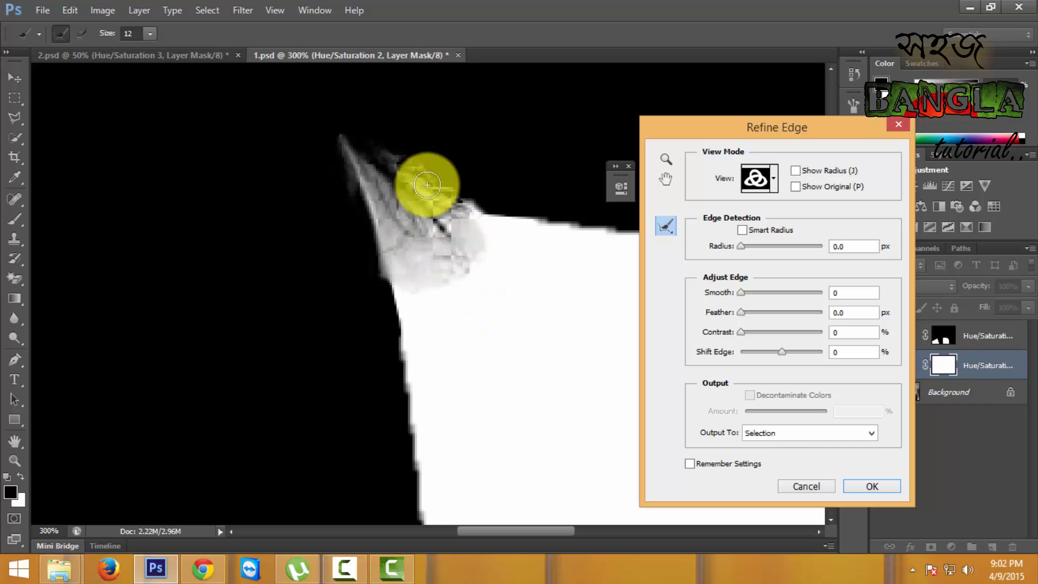
click(880, 489)
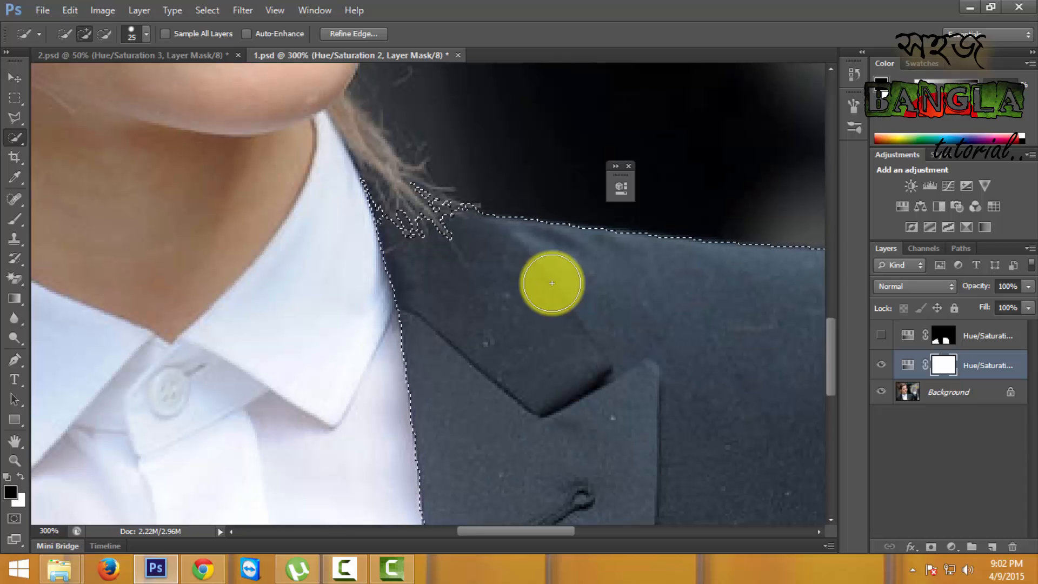
- Delete the Hue/Saturation layer with the plain white mask just above the Background
key(ctrl+minus)
key(ctrl+minus)
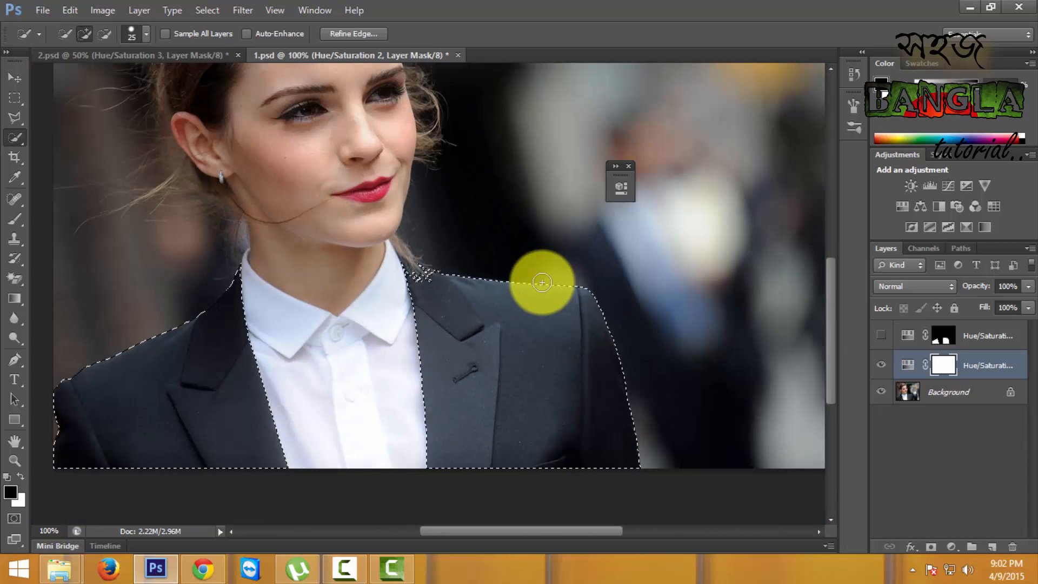
click(944, 393)
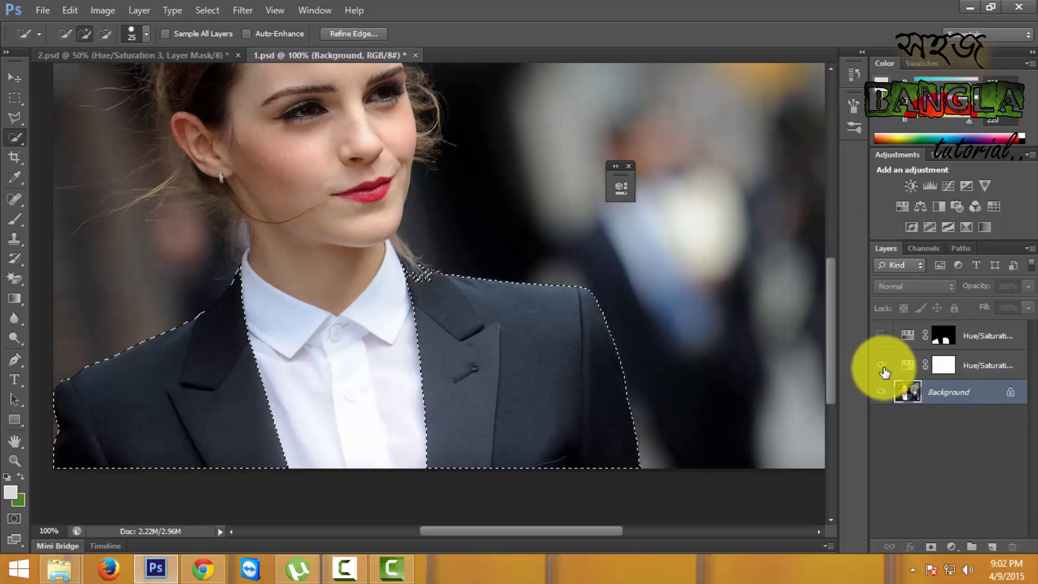
click(944, 364)
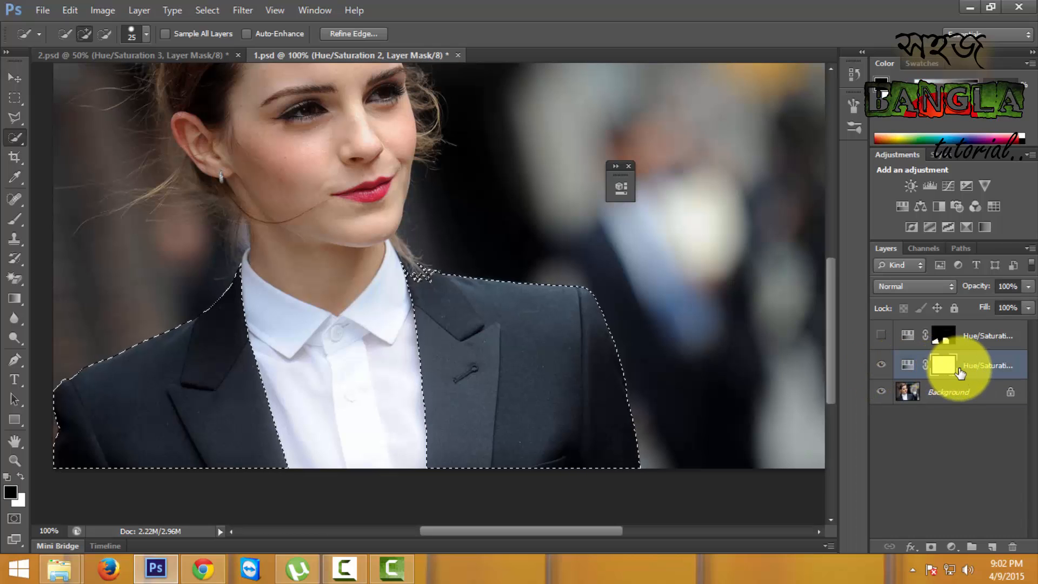
right_click(968, 365)
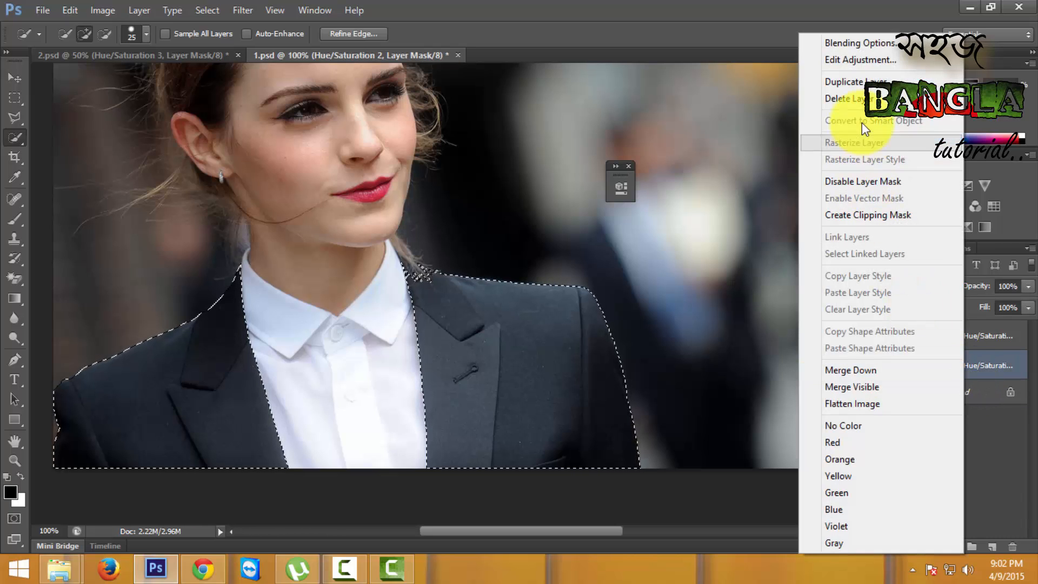
click(844, 100)
click(511, 220)
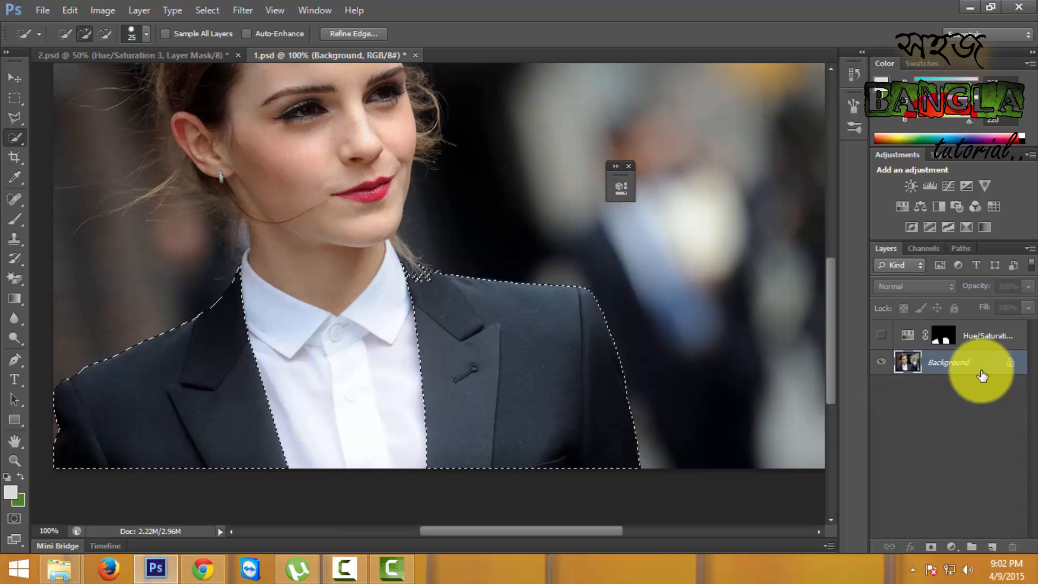
- Add a Hue/Saturation adjustment layer masked to the jacket selection and enable Colorize
click(902, 206)
drag(546, 183, 738, 161)
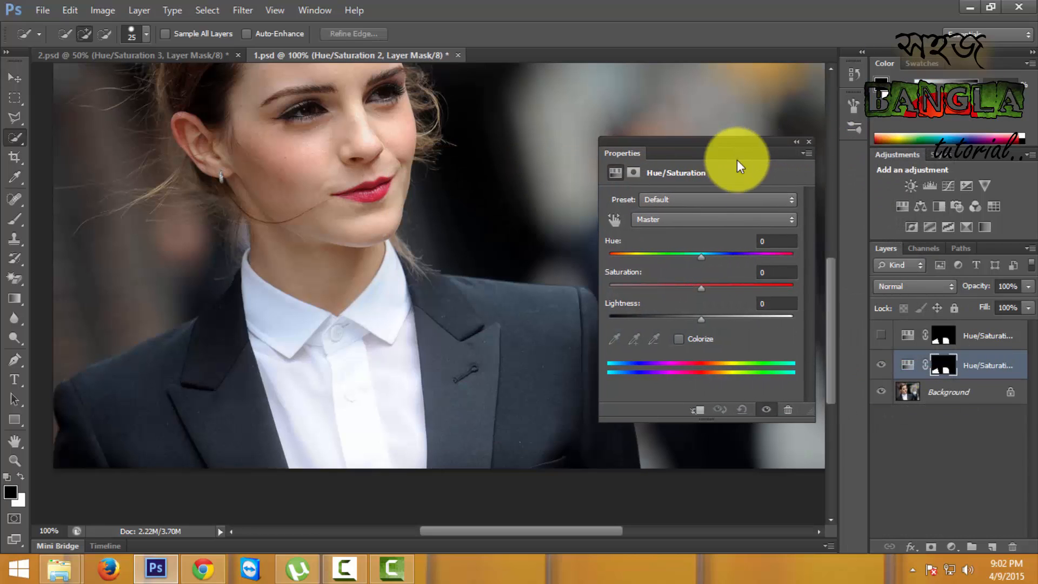
click(678, 339)
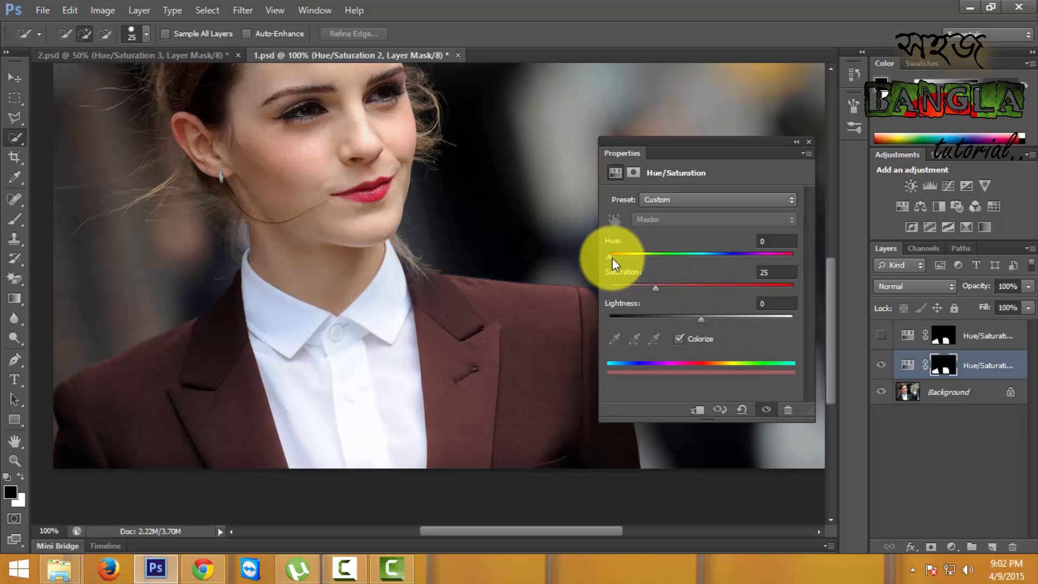
- Colorize the jacket deep maroon with Hue 344 and Saturation 55 in the Hue/Saturation adjustment
drag(612, 258, 782, 264)
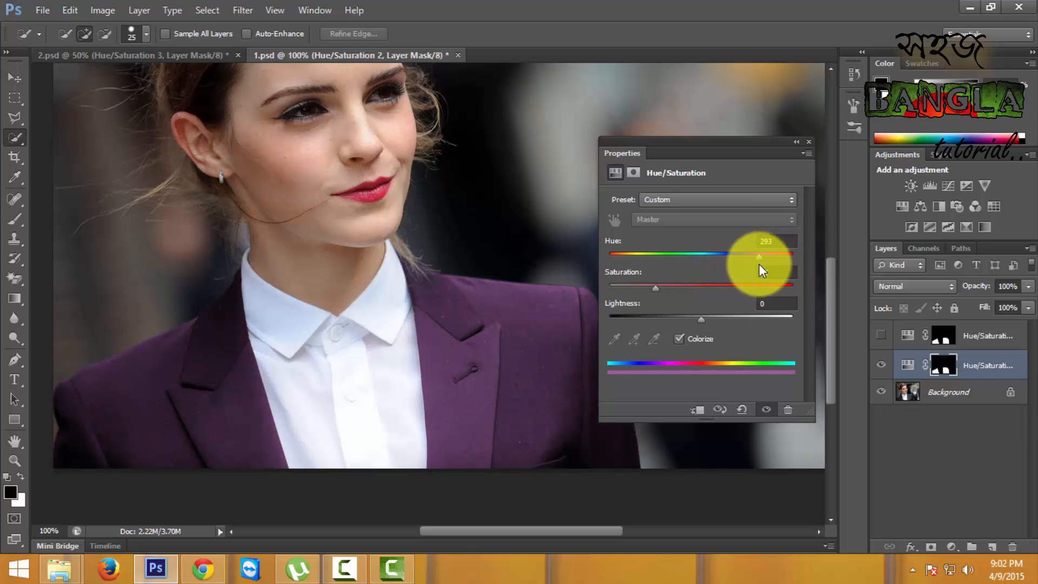
drag(772, 264, 783, 262)
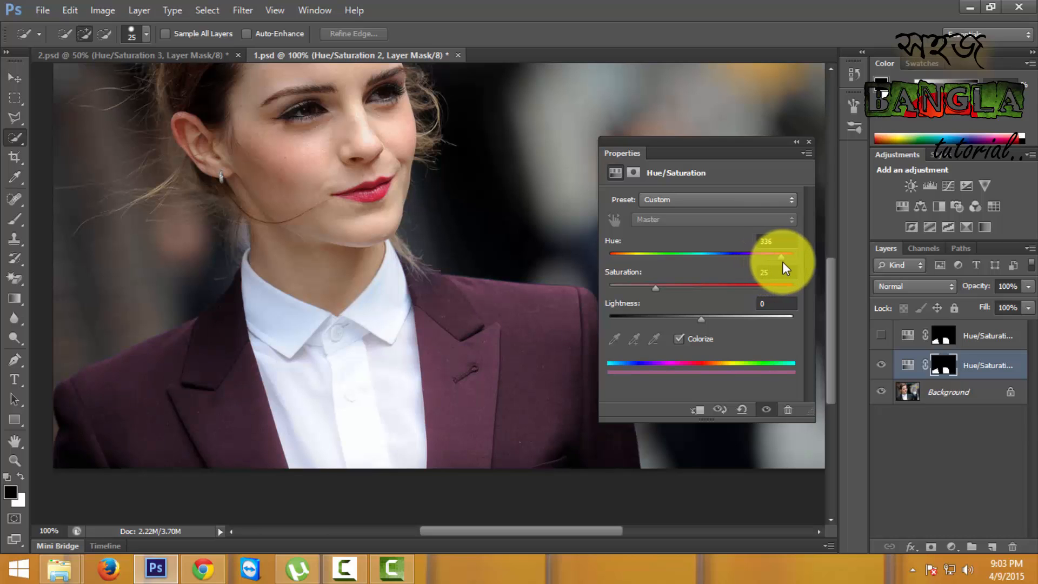
drag(655, 289, 711, 289)
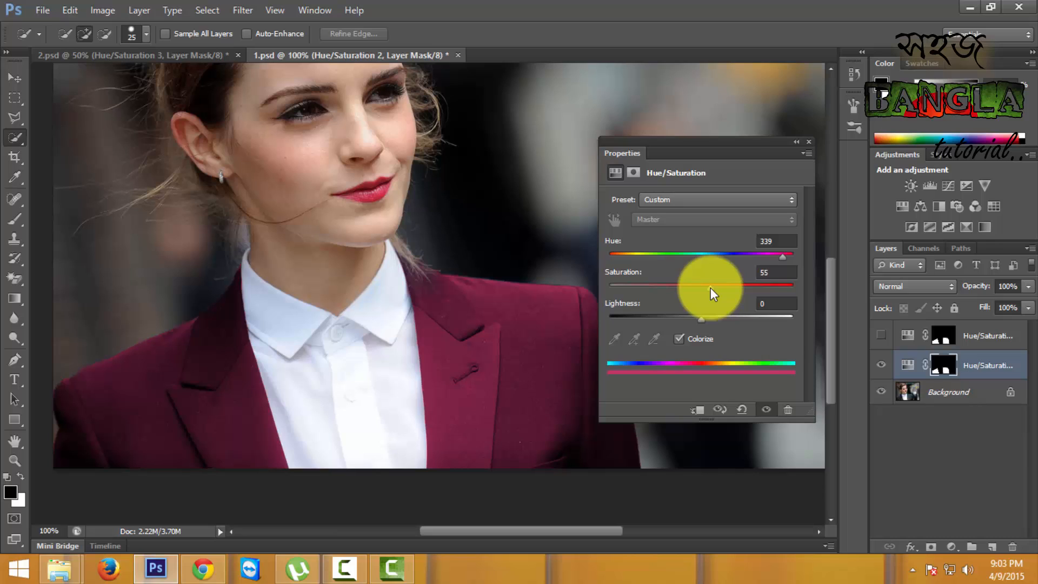
drag(784, 257, 785, 256)
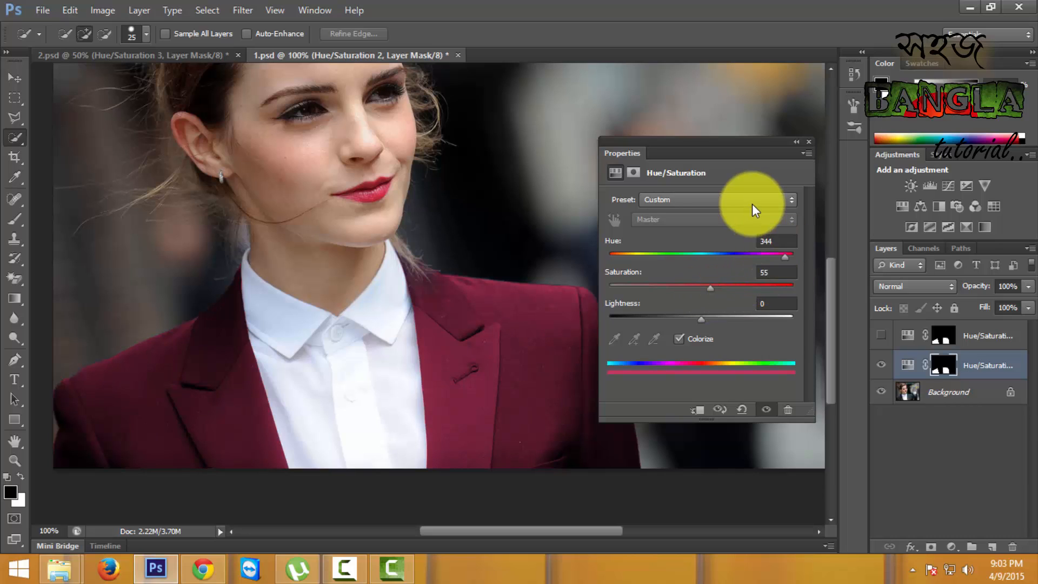
- Examine the recoloured jacket as a whole and its collar and shoulder edges at 300% for uneven mask borders
key(ctrl+minus)
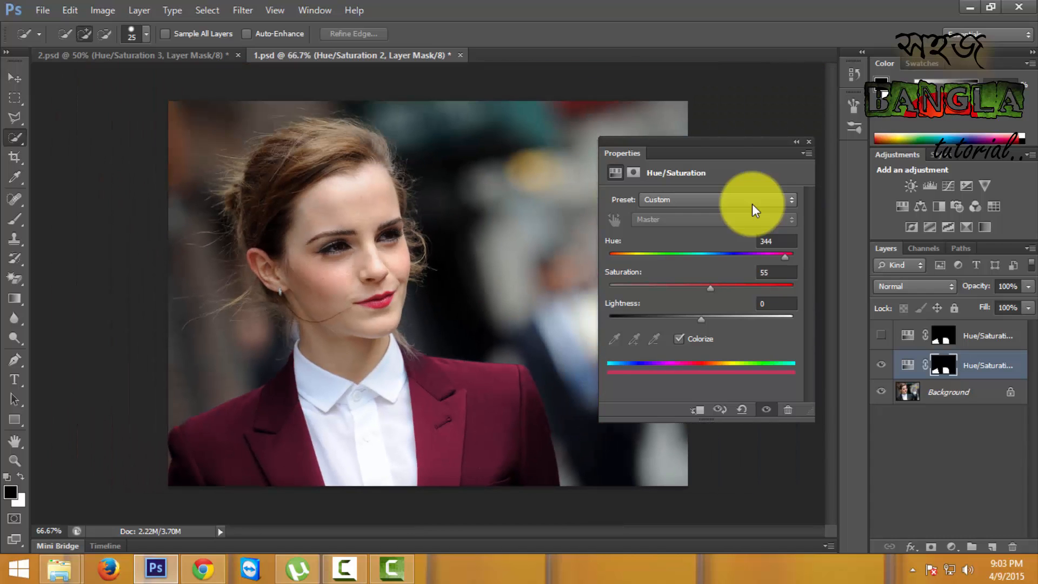
key(ctrl+plus)
key(ctrl+plus)
key(ctrl+plus)
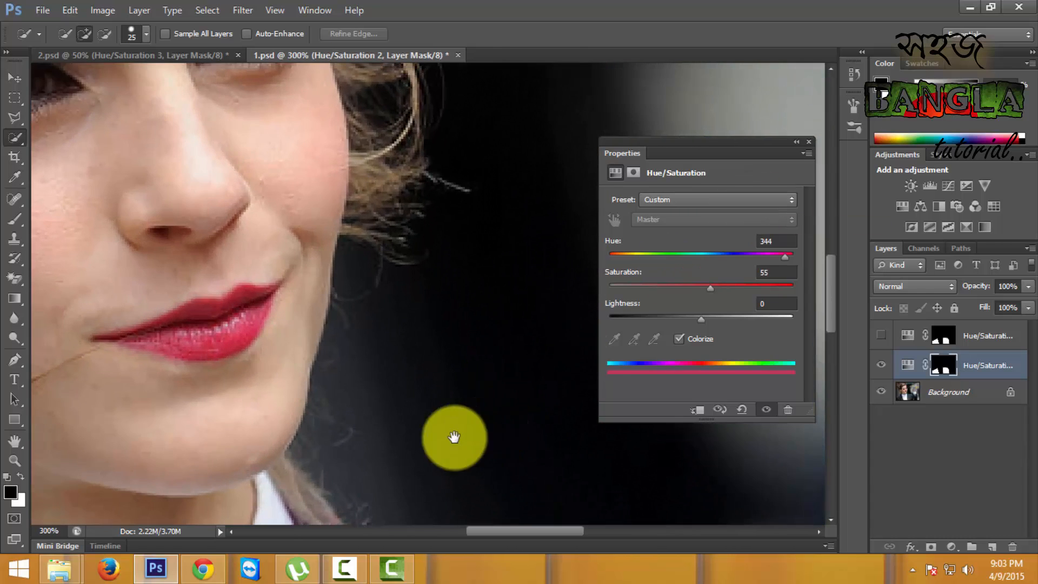
mouse_move(453, 437)
mouse_down()
mouse_move(482, 174)
mouse_move(382, 220)
mouse_up()
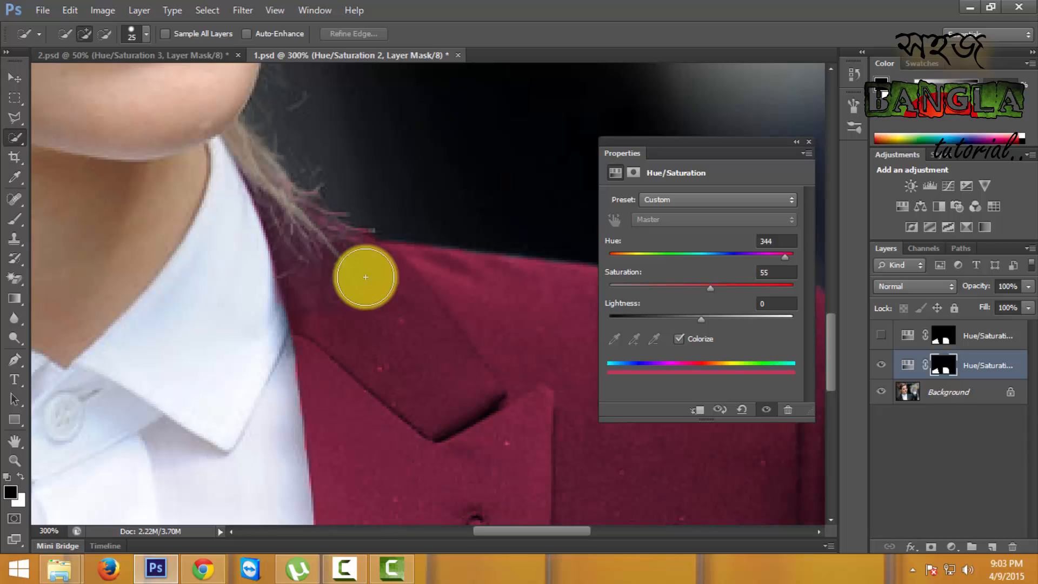
drag(475, 369, 217, 313)
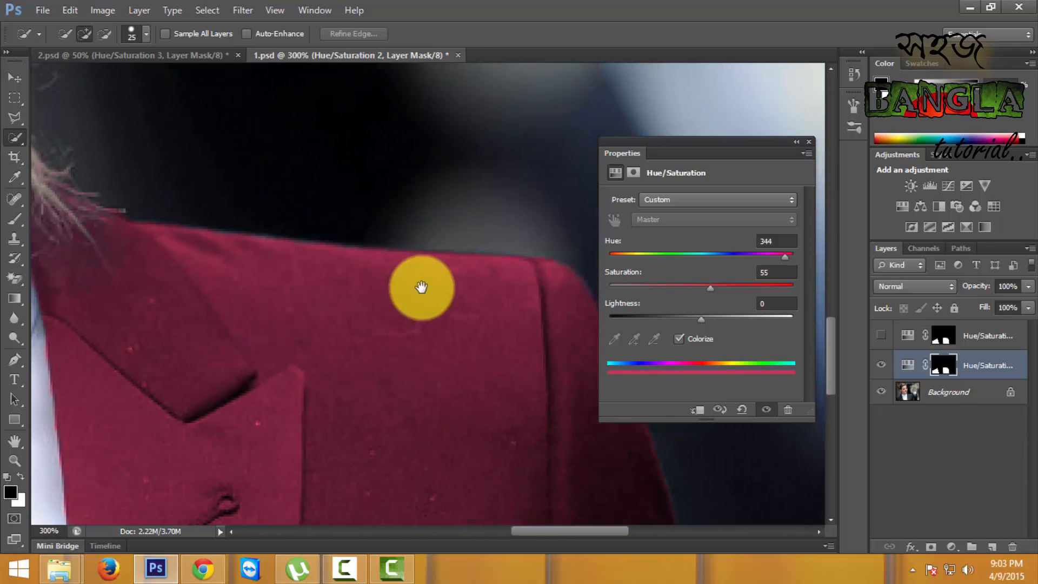
drag(421, 287, 352, 290)
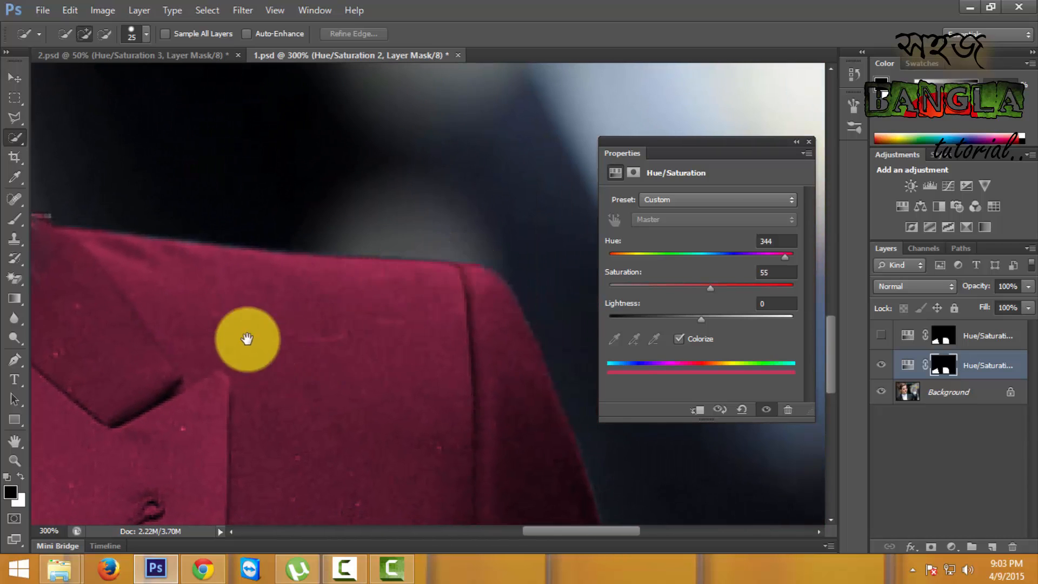
drag(248, 338, 329, 406)
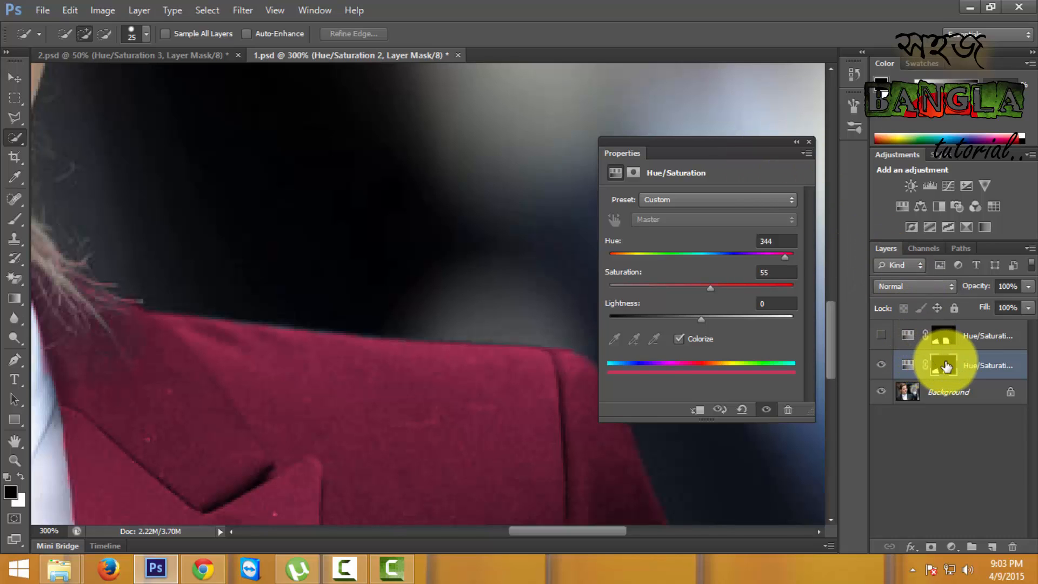
- Target the mask of the visible Hue/Saturation layer with the Brush tool and white as the foreground colour
click(949, 370)
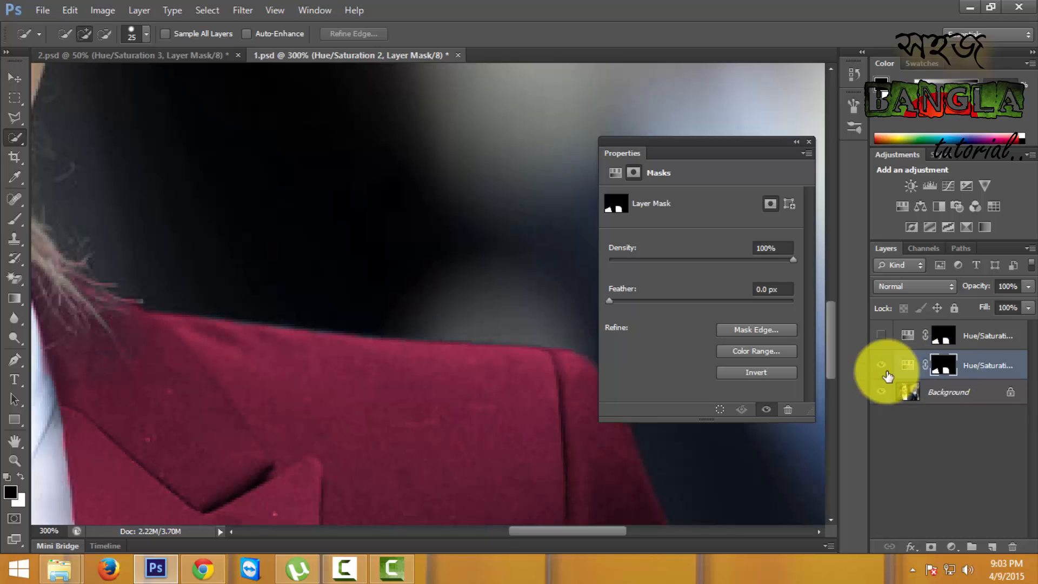
click(21, 476)
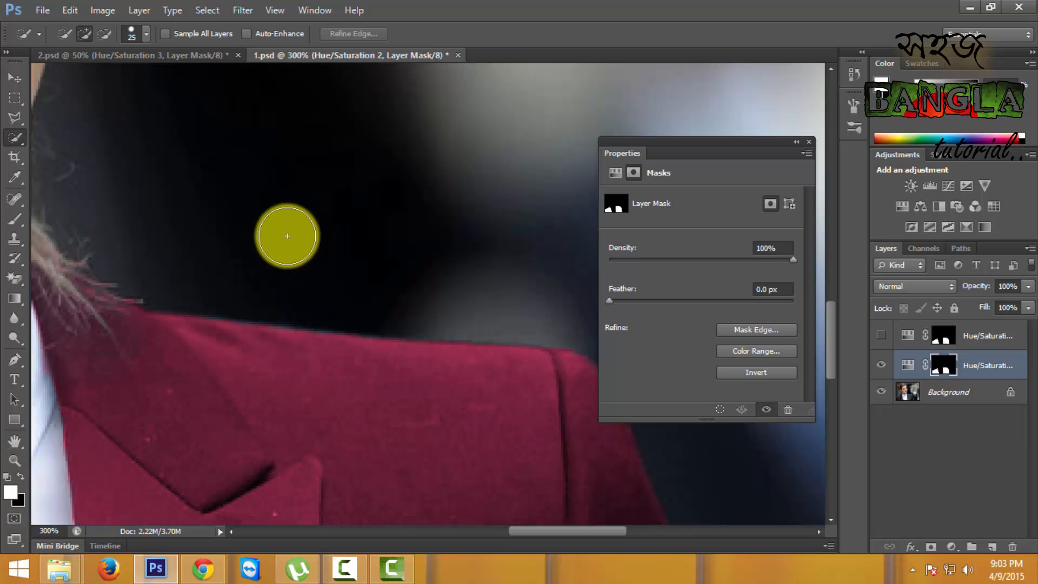
click(15, 219)
- Try painting white on the mask over the dark background above the shoulder, and undo the strokes
mouse_move(248, 237)
mouse_down()
mouse_move(336, 189)
mouse_move(528, 123)
mouse_up()
mouse_move(507, 161)
mouse_down()
mouse_move(551, 132)
mouse_move(533, 119)
mouse_move(637, 93)
mouse_up()
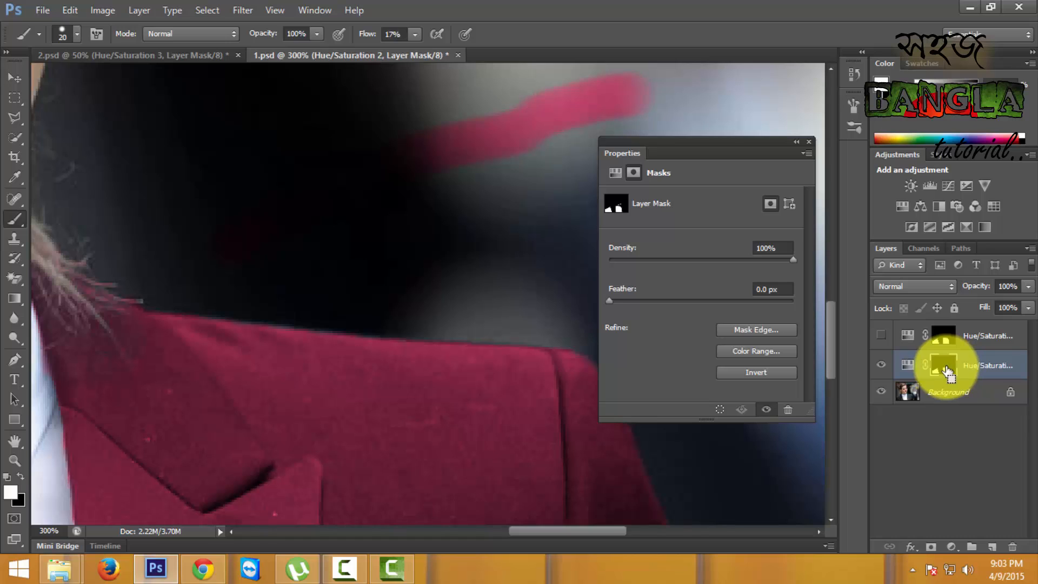
key(ctrl+alt+z)
key(ctrl+alt+z)
- Paint white on the mask along the upper edge of the shoulder beside the hair with a brush of size 2
key(bracketleft)
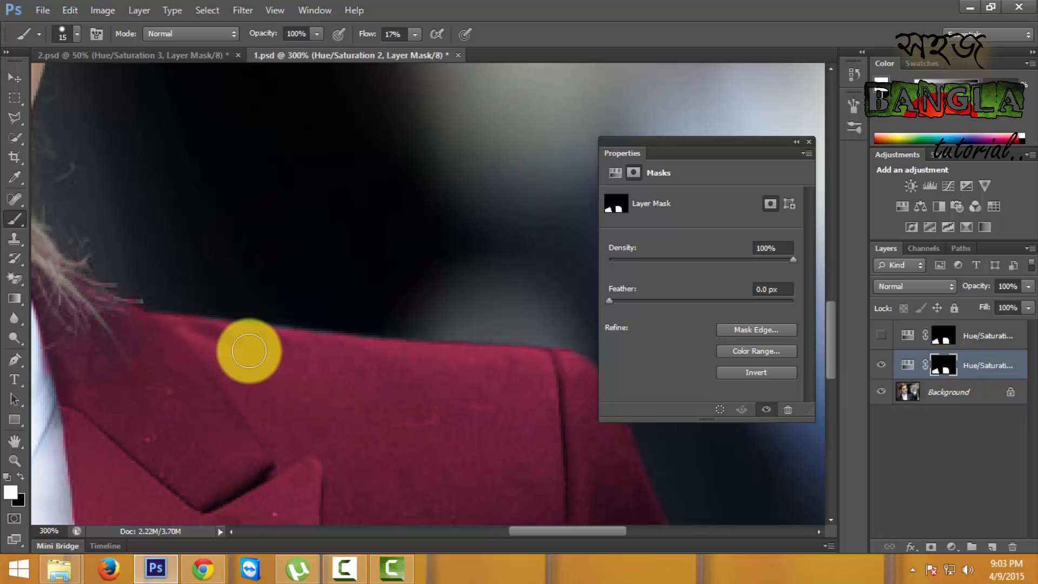
key(bracketleft)
key(bracketleft)
key(bracketleft)
key(bracketleft)
key(bracketleft)
key(bracketleft)
key(bracketleft)
key(bracketleft)
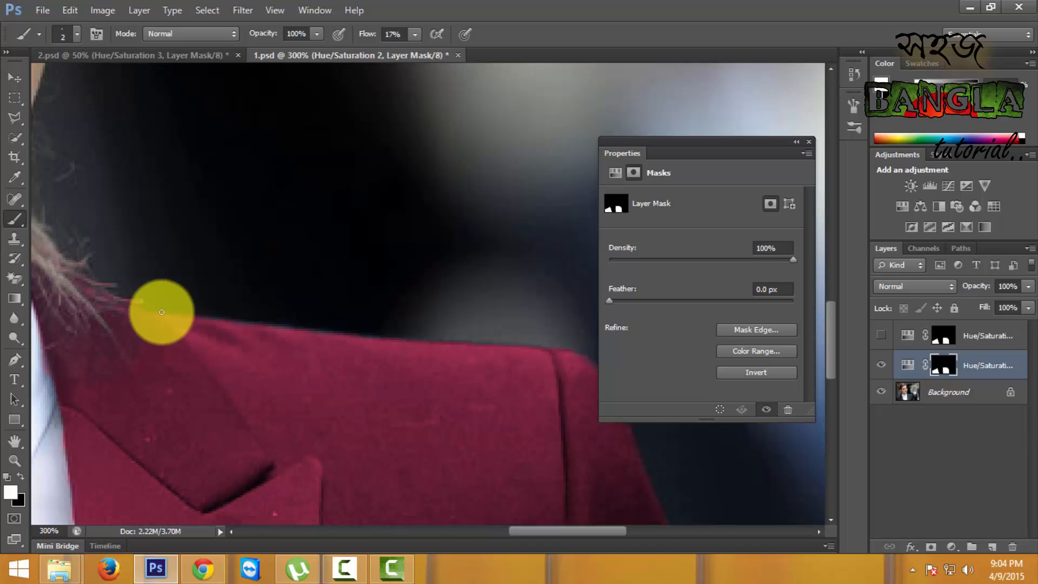
drag(162, 312, 542, 350)
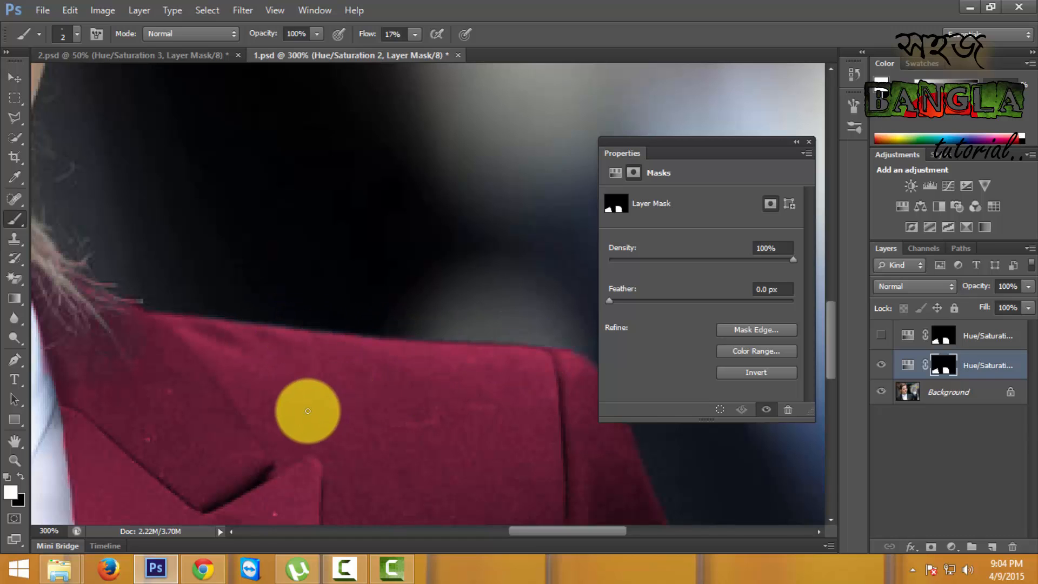
- Inspect the mask edges along the collar, lapels and both shoulders up close, and view the whole photo
drag(346, 297, 366, 301)
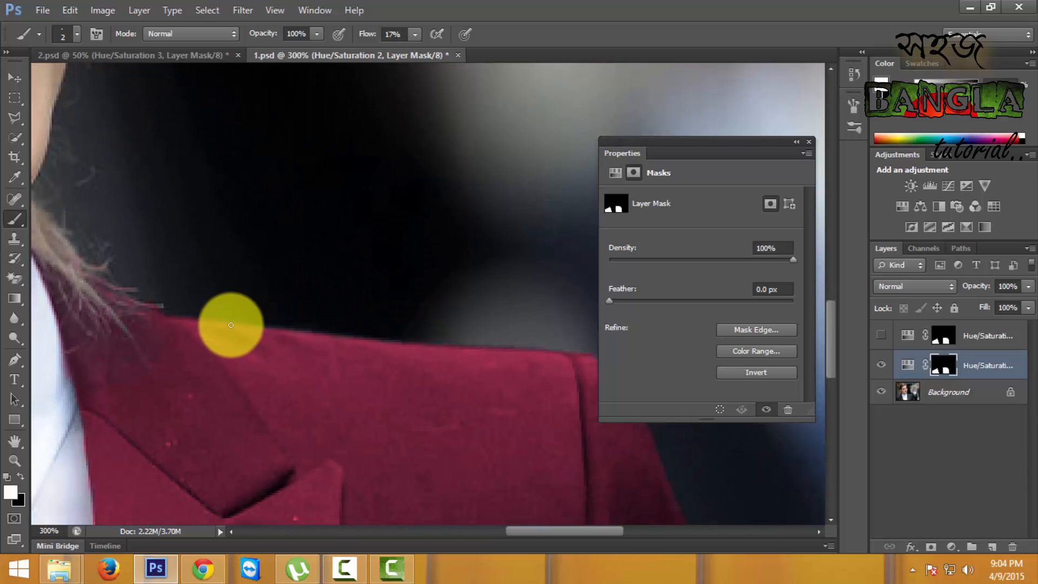
drag(164, 329, 326, 333)
drag(157, 363, 322, 330)
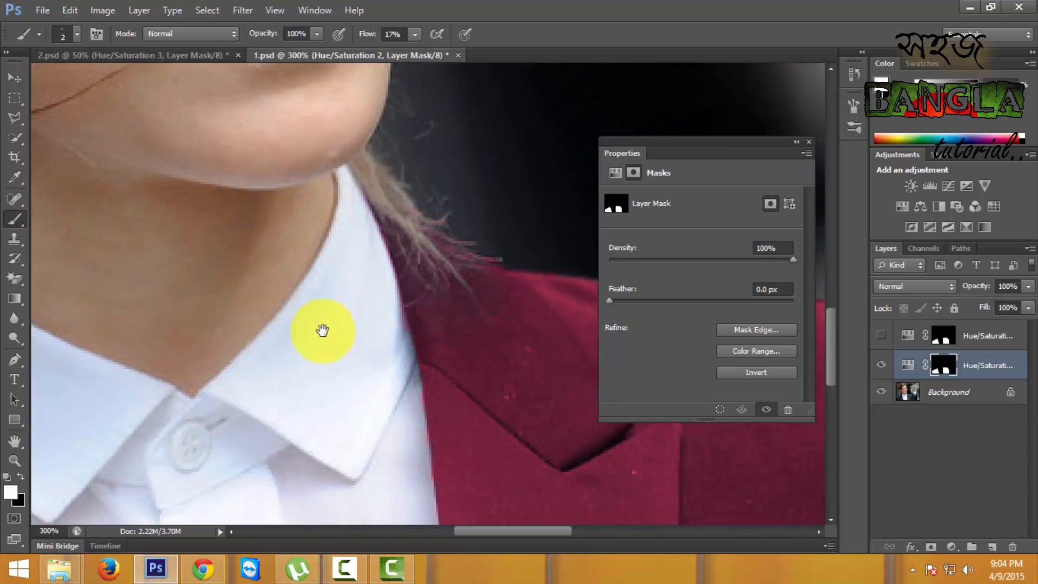
drag(146, 381, 432, 254)
drag(247, 376, 340, 303)
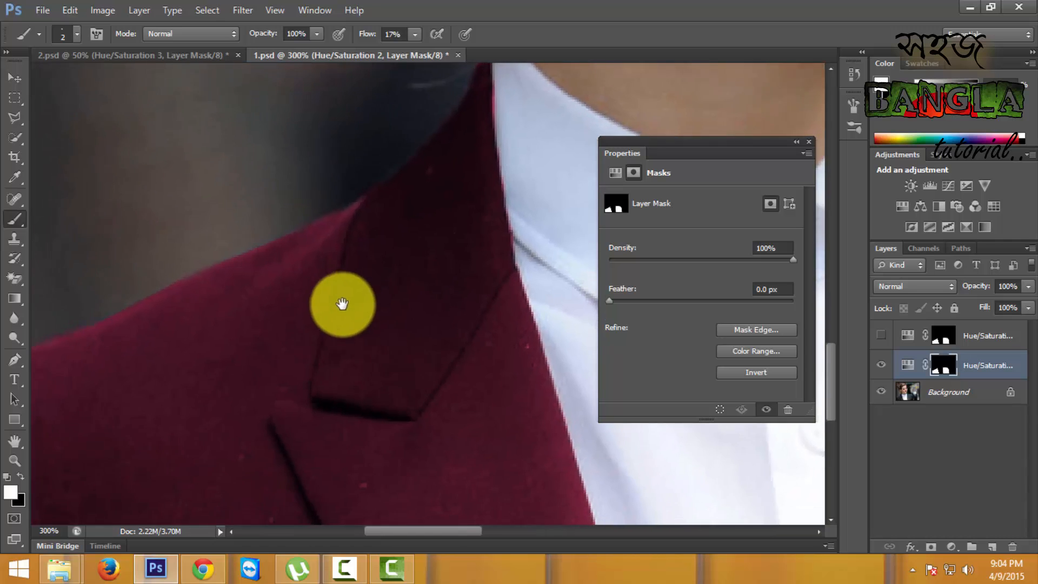
drag(233, 412, 350, 285)
drag(191, 294, 276, 320)
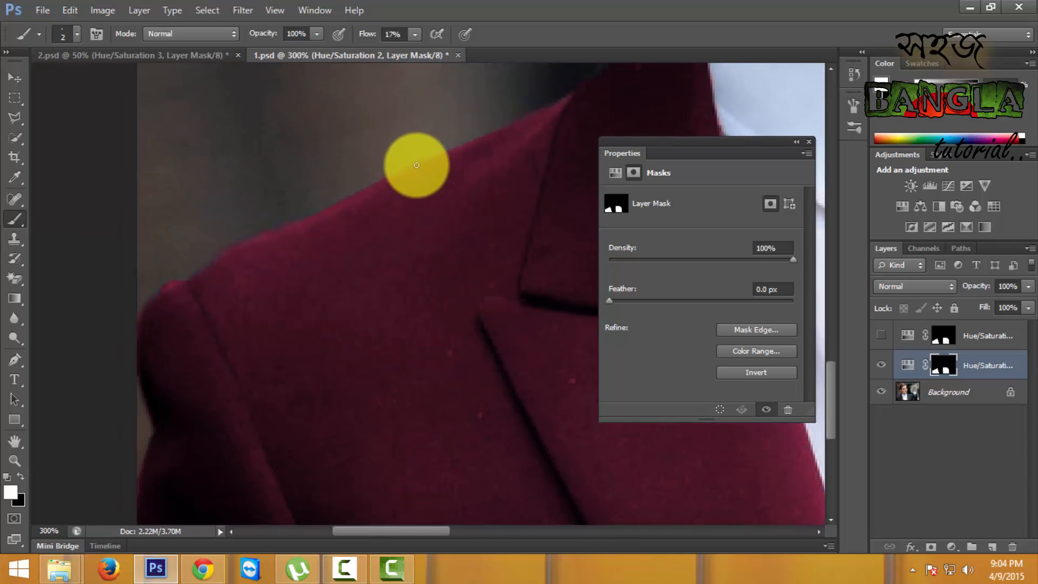
drag(203, 400, 287, 263)
drag(406, 219, 227, 406)
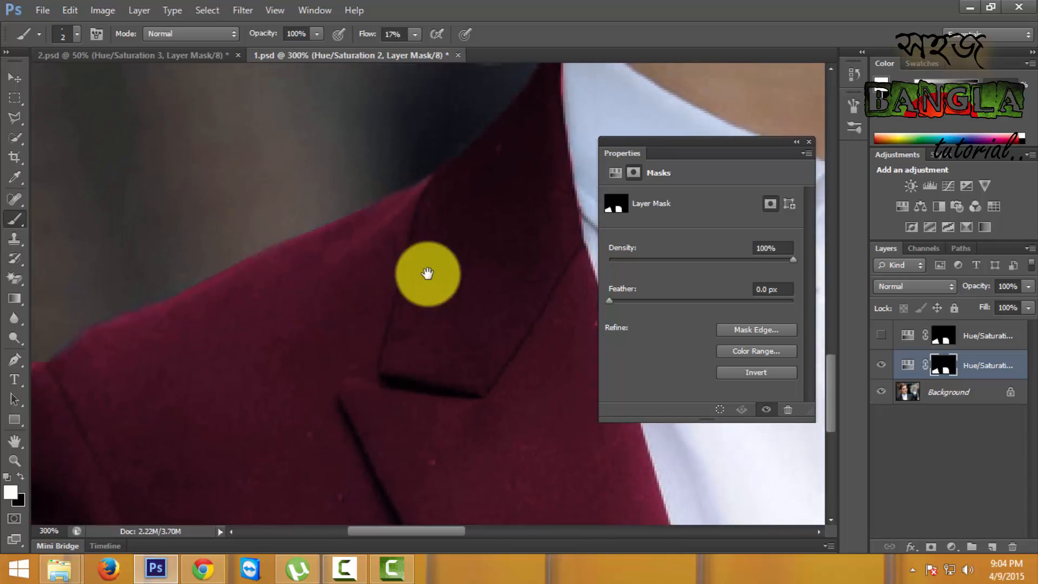
drag(436, 266, 327, 341)
key(ctrl+0)
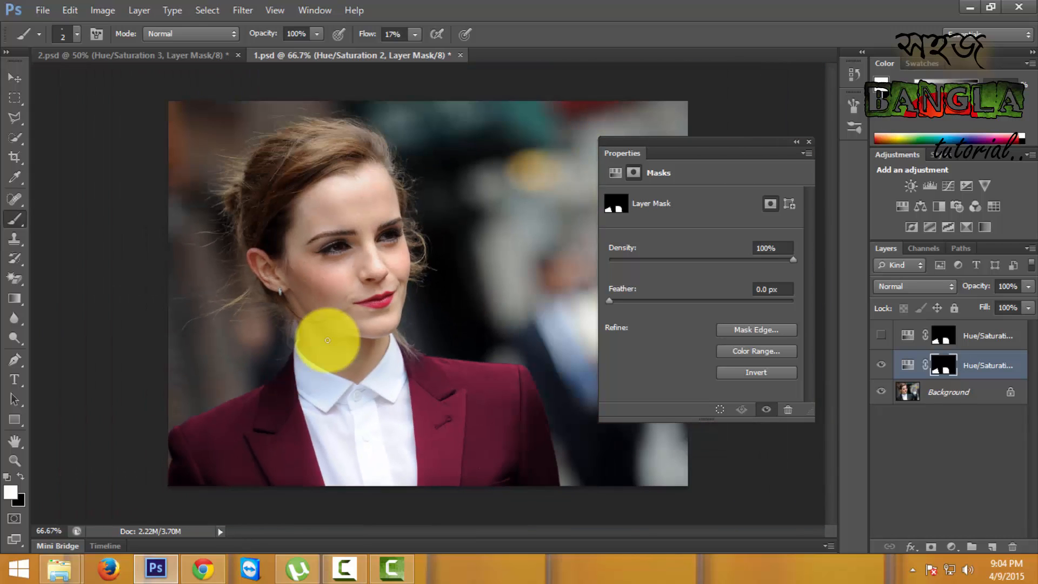